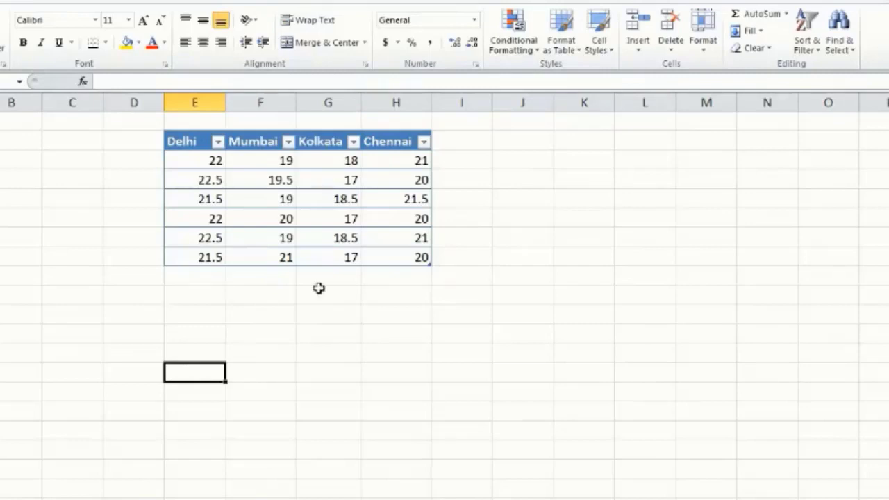
Step: Enter the row labels "sum", "mean" and "Grand mean" in cells D33 to D35 below the city table
{"action": "left_click", "coordinate": [132, 294]}
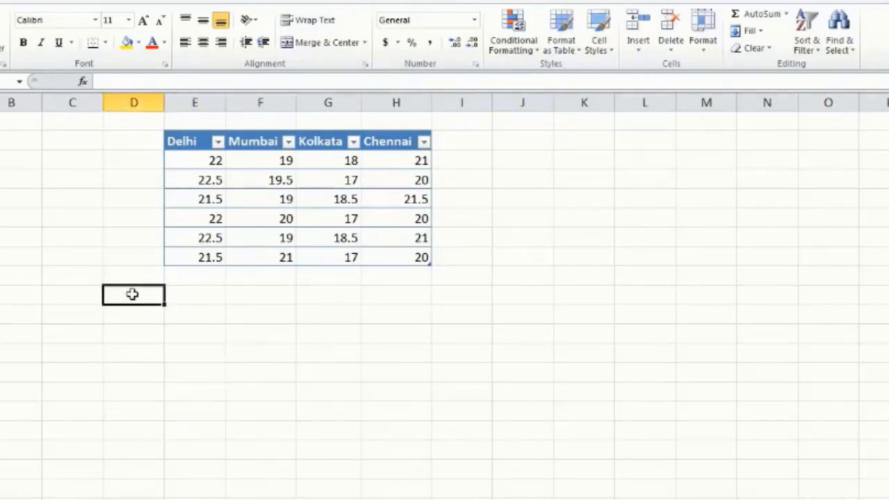
{"action": "type", "text": "sum"}
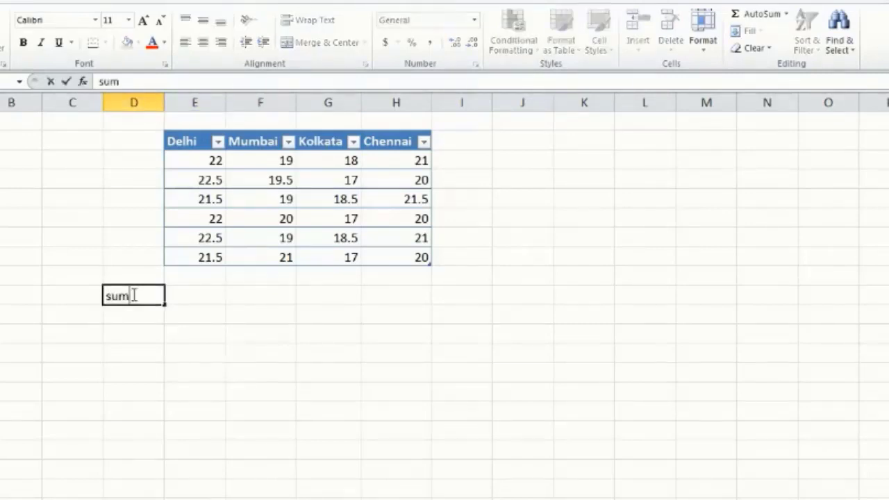
{"action": "key", "text": "Return"}
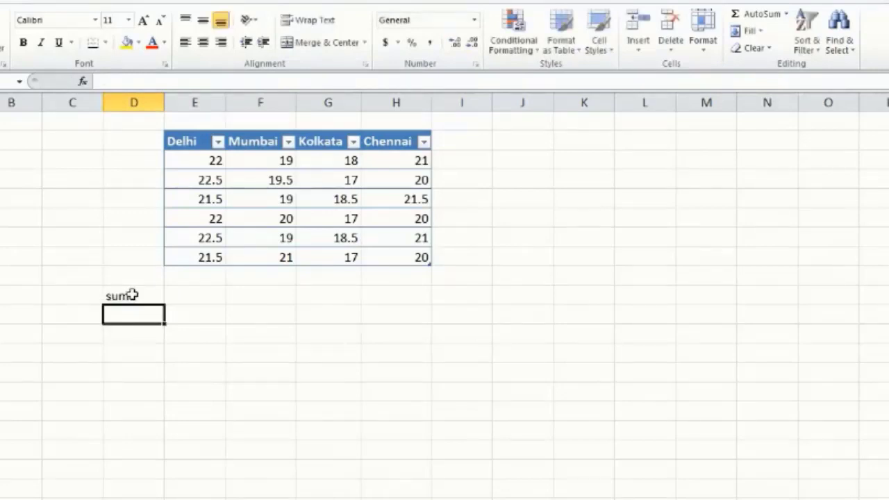
{"action": "type", "text": "m"}
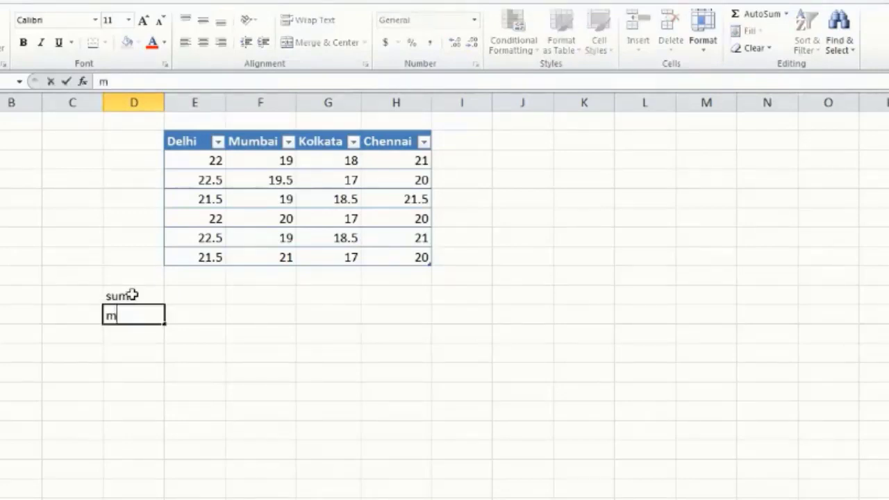
{"action": "type", "text": "ean"}
{"action": "key", "text": "BackSpace"}
{"action": "type", "text": "n"}
{"action": "key", "text": "Return"}
{"action": "type", "text": "Grand mean"}
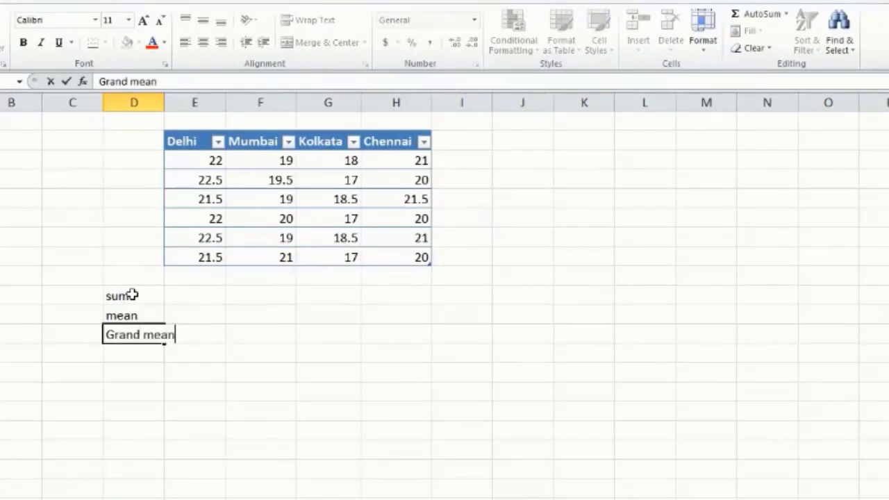
{"action": "key", "text": "Return"}
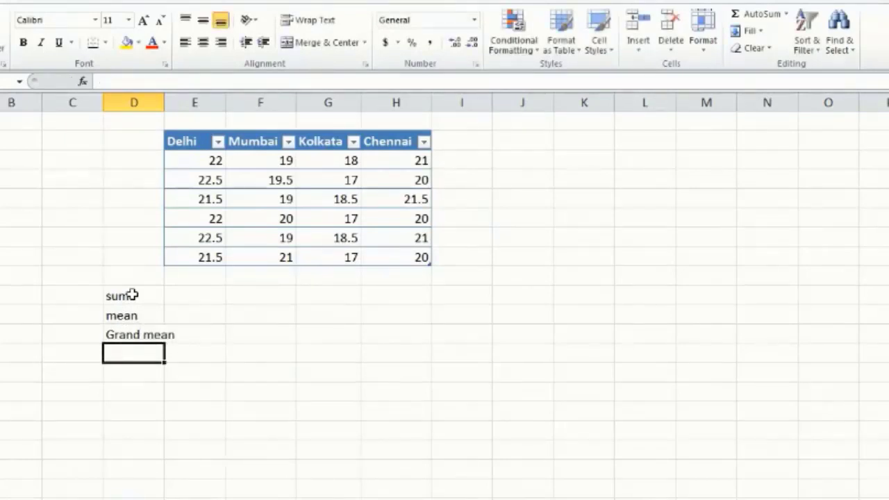
Step: Sum the Delhi column in E33 with the SUM function and fill the formula across to the Chennai column
{"action": "double_click", "coordinate": [177, 291]}
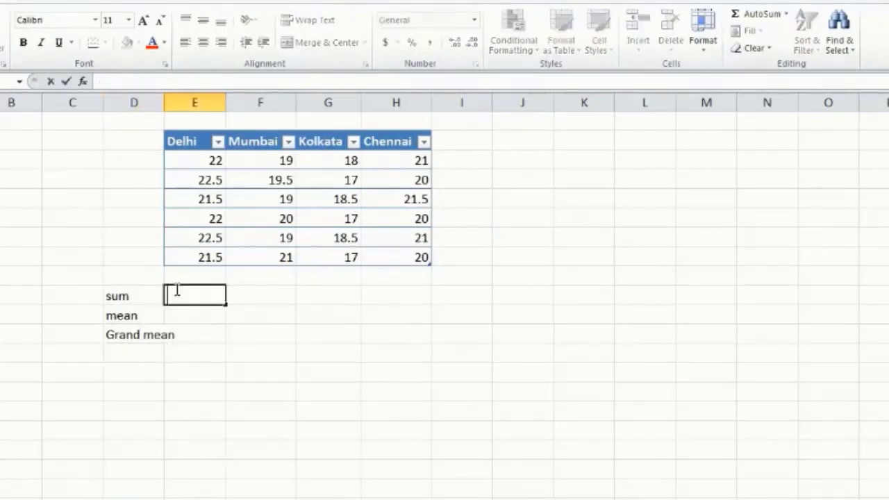
{"action": "type", "text": "=s"}
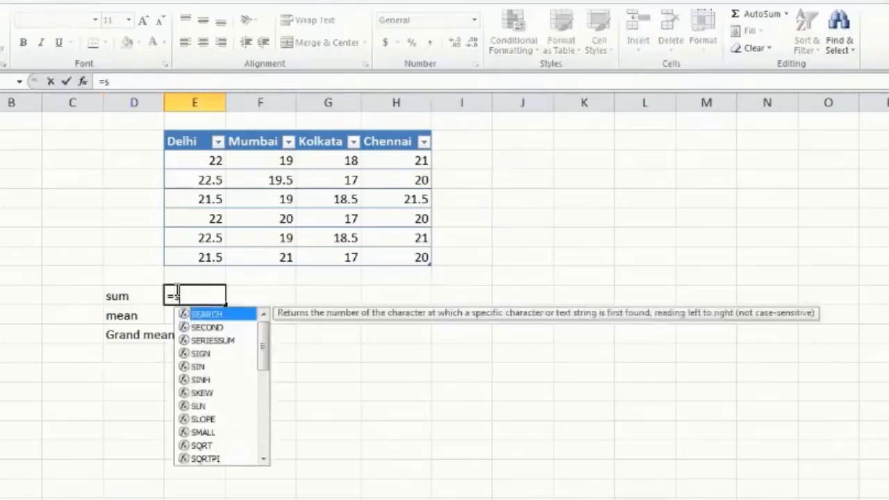
{"action": "type", "text": "um("}
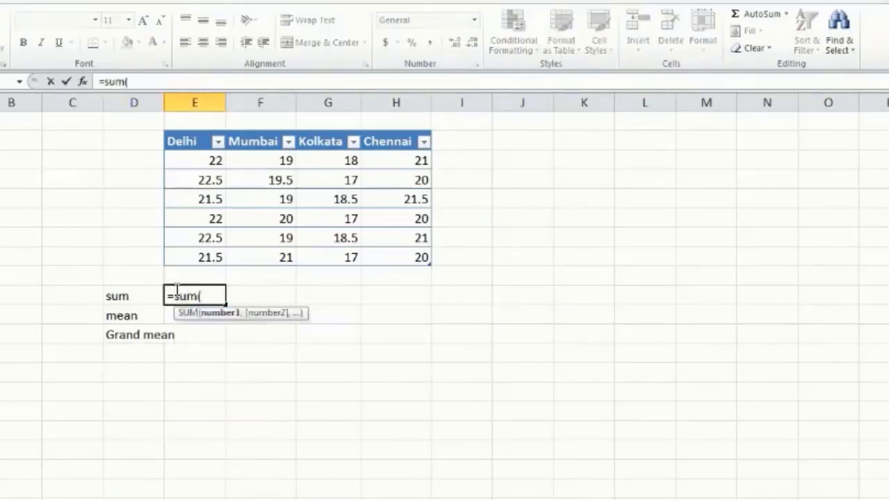
{"action": "left_click_drag", "start_coordinate": [213, 161], "coordinate": [187, 254]}
{"action": "key", "text": "Return"}
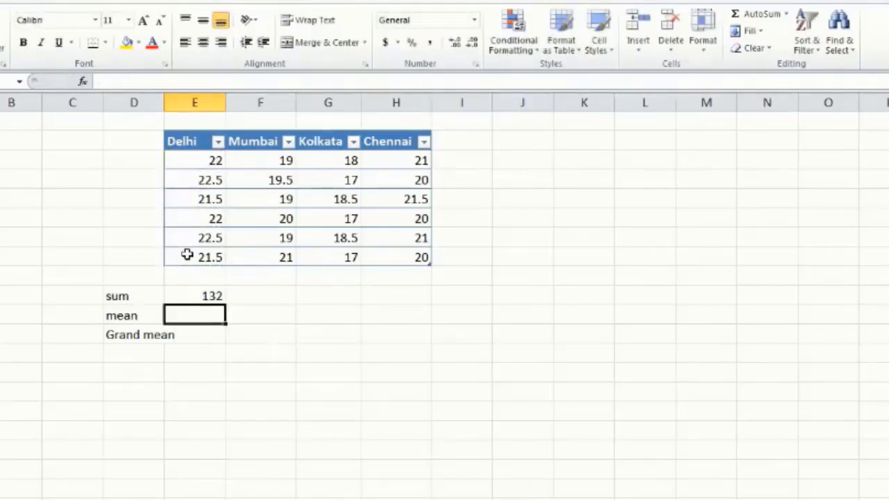
{"action": "left_click", "coordinate": [212, 296]}
{"action": "left_click_drag", "start_coordinate": [223, 304], "coordinate": [426, 306]}
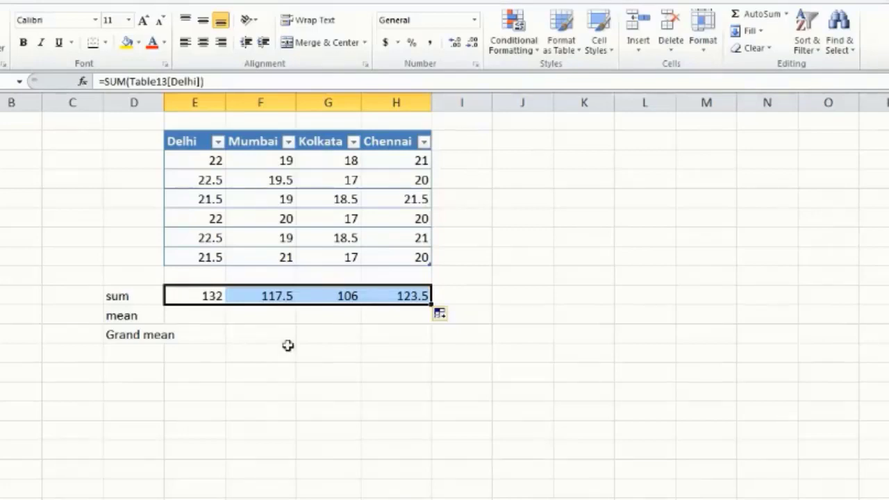
Step: Calculate the Delhi mean in E34 with the AVERAGE function and fill the formula across to the Chennai column
{"action": "double_click", "coordinate": [209, 318]}
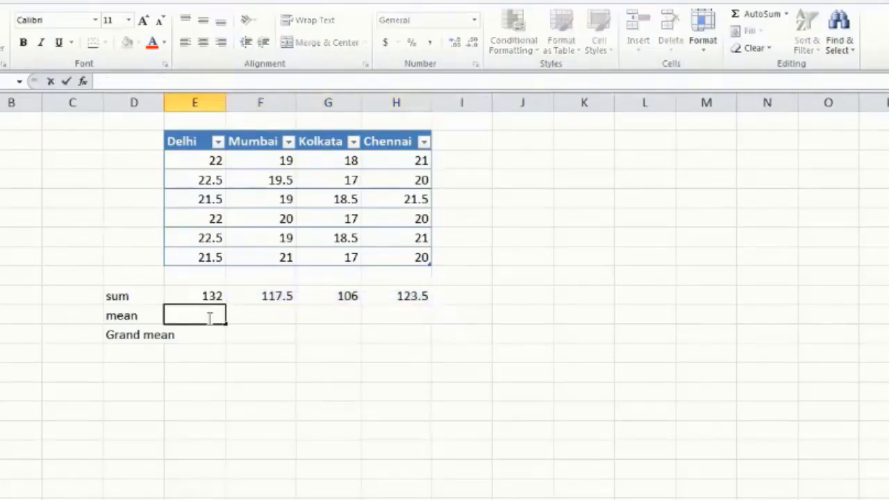
{"action": "type", "text": "=aver"}
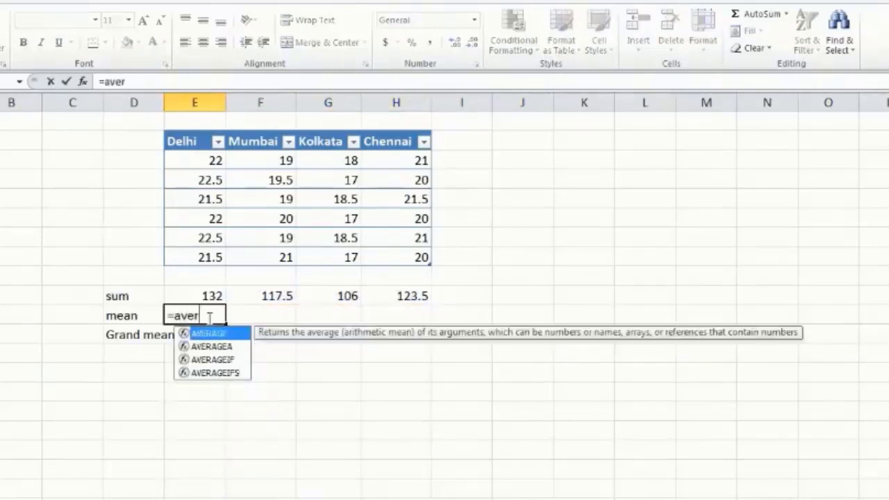
{"action": "type", "text": "age("}
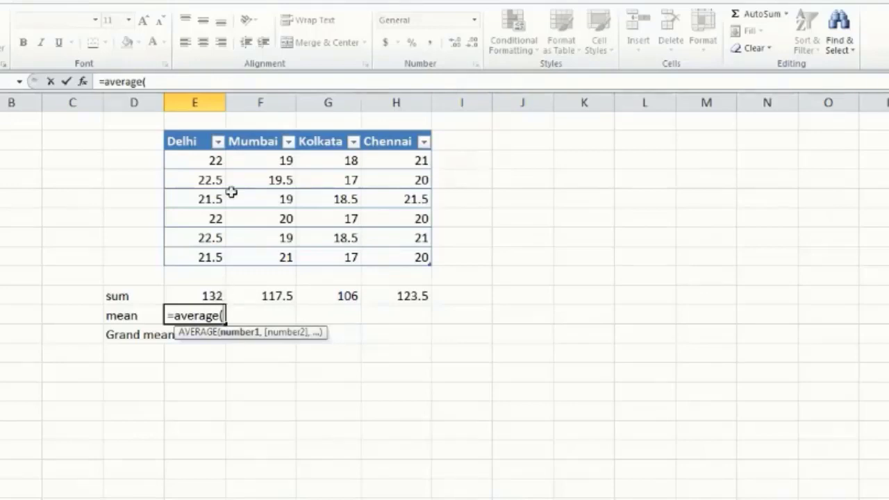
{"action": "left_click_drag", "start_coordinate": [210, 161], "coordinate": [203, 247]}
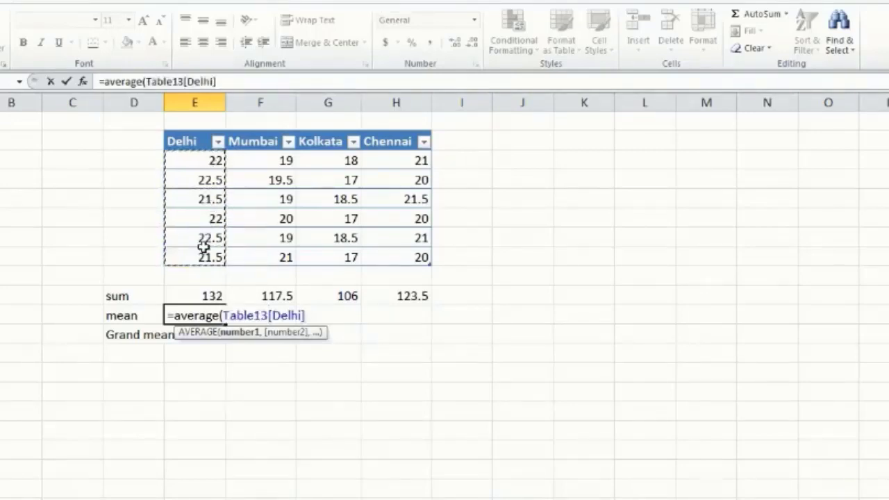
{"action": "type", "text": ")"}
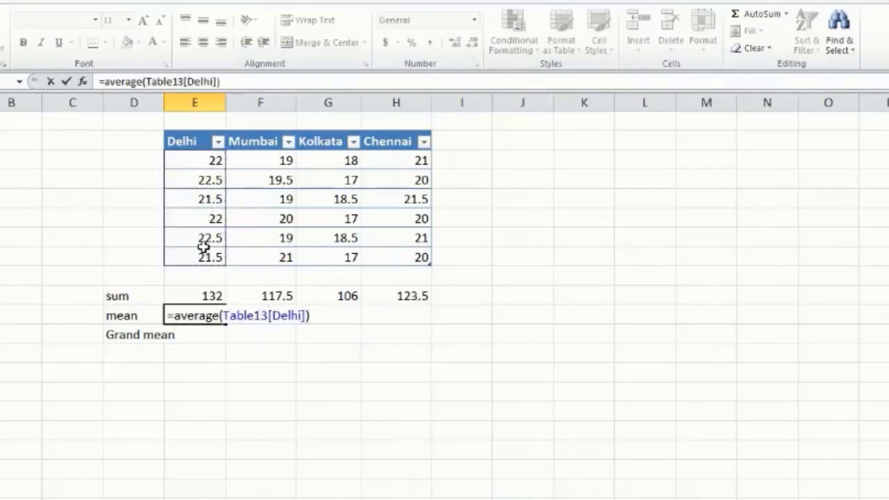
{"action": "key", "text": "Return"}
{"action": "left_click", "coordinate": [216, 314]}
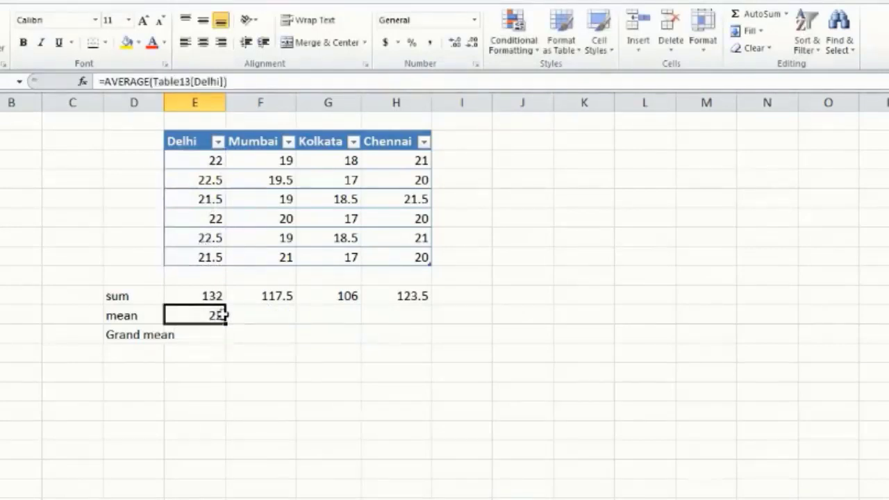
{"action": "left_click_drag", "start_coordinate": [228, 321], "coordinate": [414, 325]}
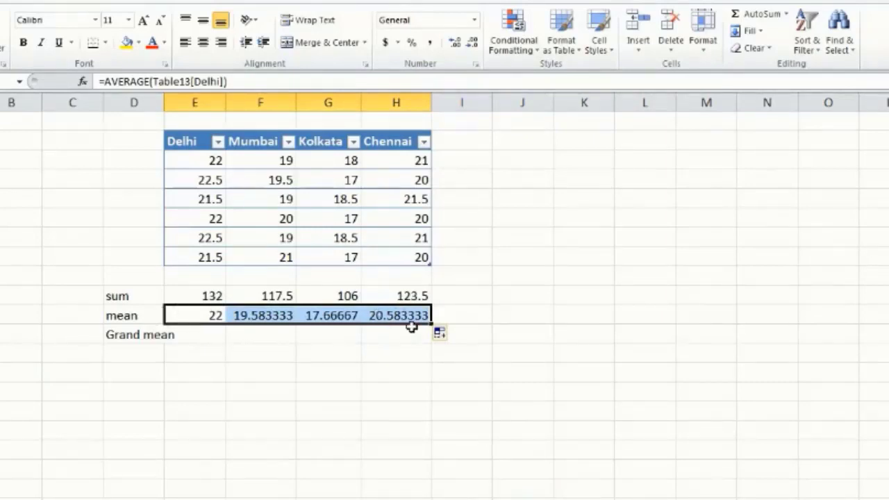
Step: Enter the formula =sum(E33:H33)/4 in cell E36, just below the Grand mean row
{"action": "double_click", "coordinate": [195, 352]}
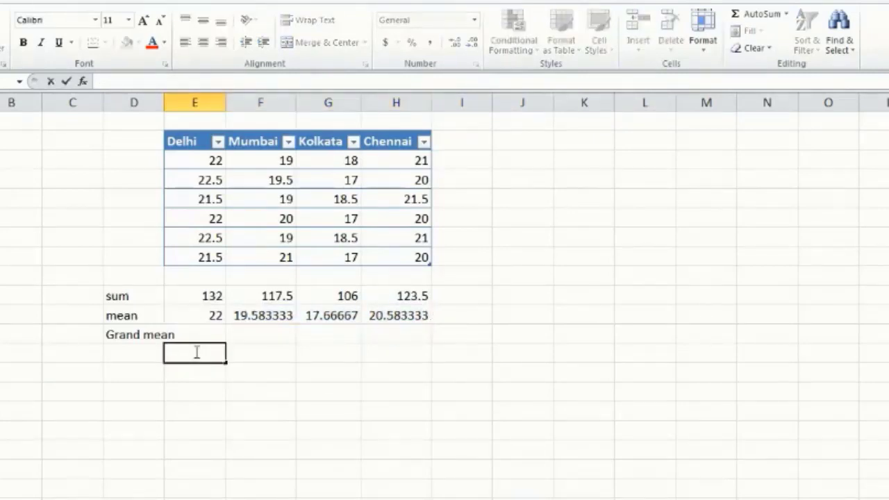
{"action": "type", "text": "=s"}
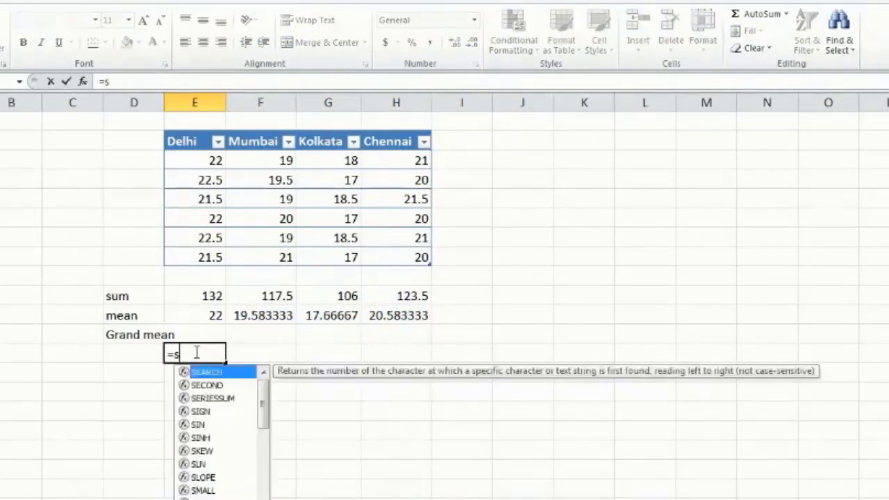
{"action": "type", "text": "um("}
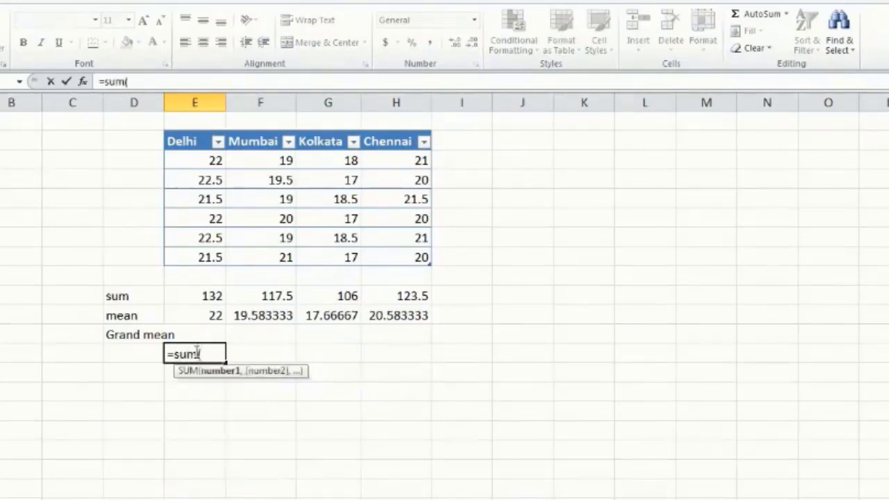
{"action": "left_click_drag", "start_coordinate": [208, 298], "coordinate": [374, 291]}
{"action": "type", "text": ")/"}
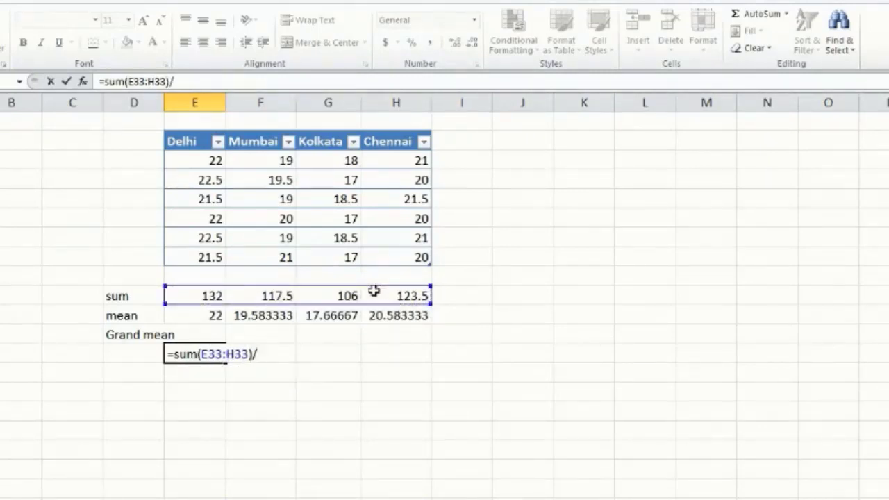
{"action": "type", "text": "4"}
{"action": "key", "text": "Return"}
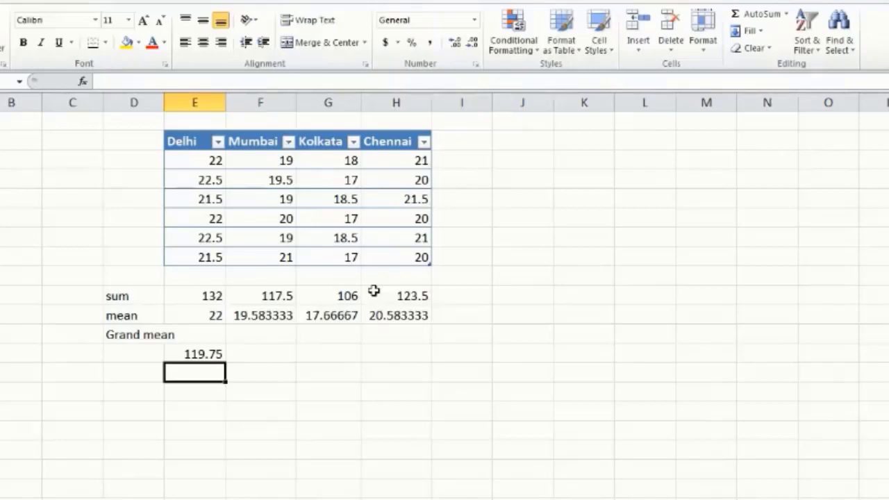
Step: Replace the range in the E36 formula with the mean row, making it =SUM(E34:H34)/4
{"action": "left_click", "coordinate": [200, 354]}
{"action": "double_click", "coordinate": [200, 354]}
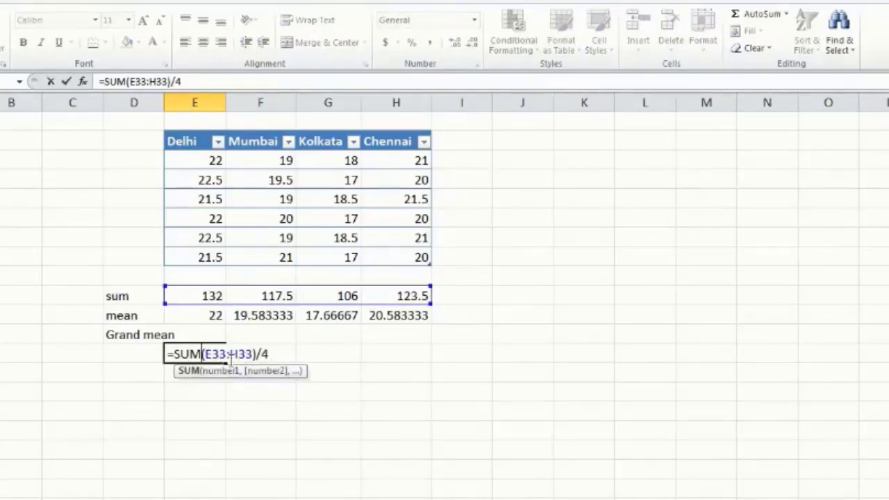
{"action": "key", "text": "Right"}
{"action": "key", "text": "Right"}
{"action": "key", "text": "Right"}
{"action": "key", "text": "Right"}
{"action": "key", "text": "Right"}
{"action": "key", "text": "Right"}
{"action": "key", "text": "Right"}
{"action": "key", "text": "Right"}
{"action": "key", "text": "BackSpace"}
{"action": "key", "text": "BackSpace"}
{"action": "key", "text": "BackSpace"}
{"action": "key", "text": "BackSpace"}
{"action": "key", "text": "BackSpace"}
{"action": "key", "text": "BackSpace"}
{"action": "key", "text": "BackSpace"}
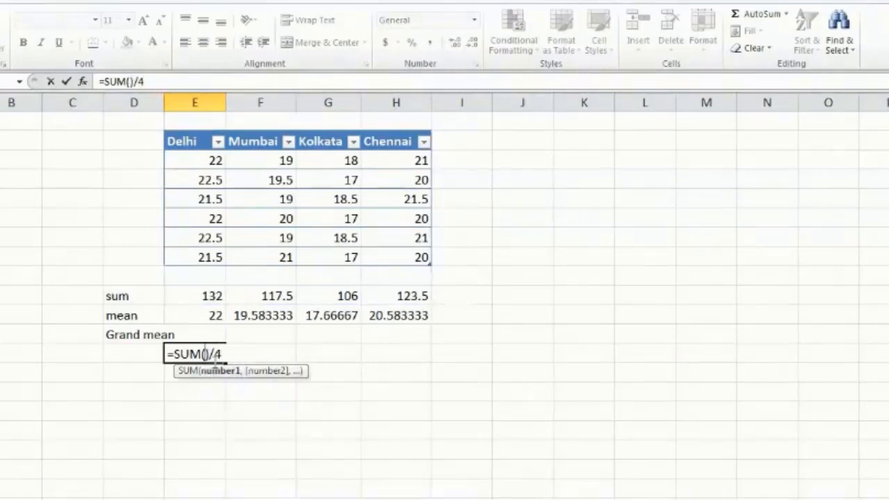
{"action": "left_click_drag", "start_coordinate": [214, 315], "coordinate": [377, 311]}
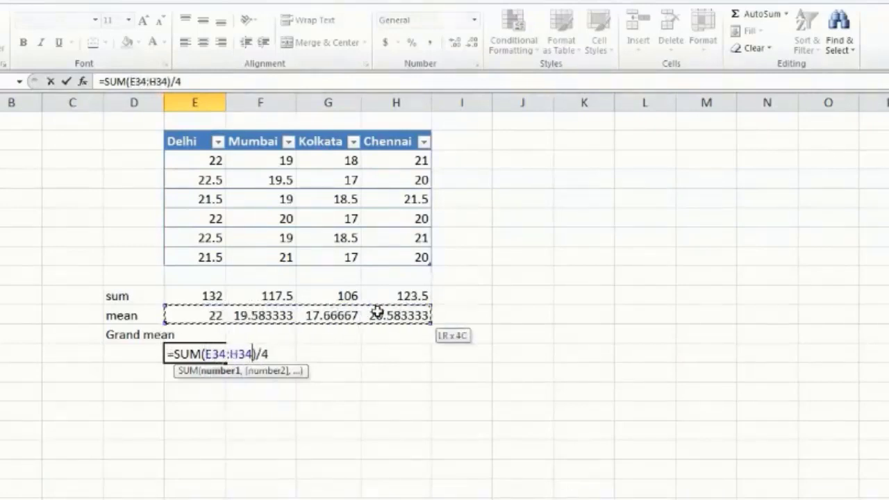
{"action": "key", "text": "Return"}
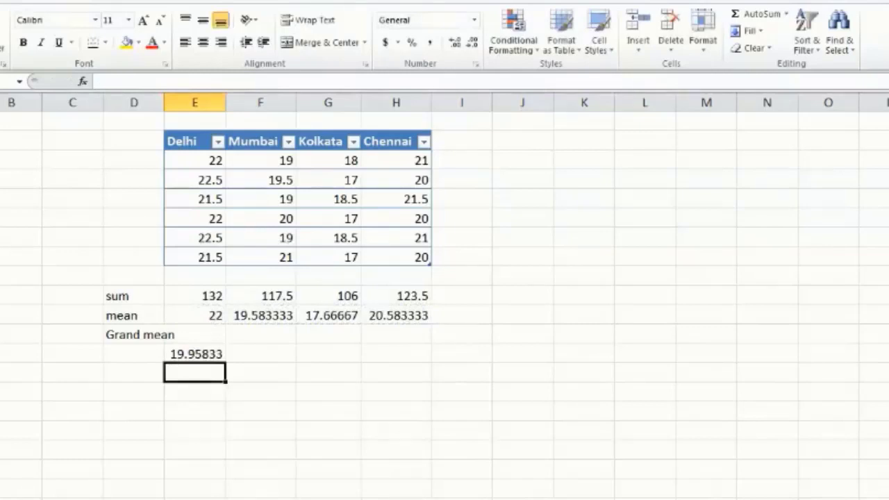
Step: Shade the four sum values yellow and the four mean values light red
{"action": "left_click_drag", "start_coordinate": [199, 297], "coordinate": [403, 292]}
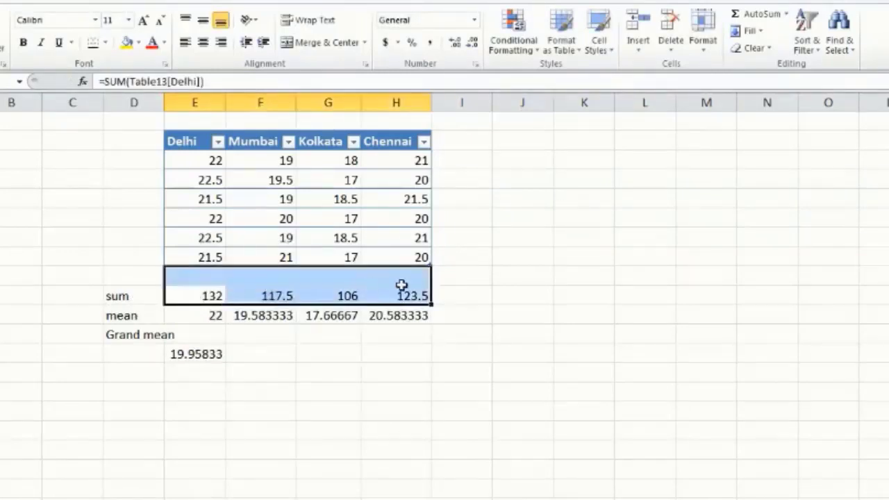
{"action": "left_click", "coordinate": [127, 42]}
{"action": "left_click_drag", "start_coordinate": [184, 313], "coordinate": [397, 310]}
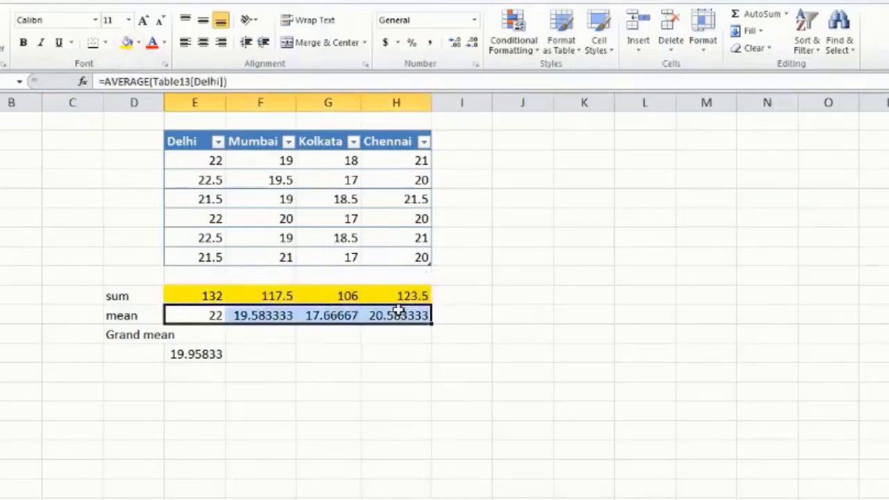
{"action": "left_click", "coordinate": [139, 42]}
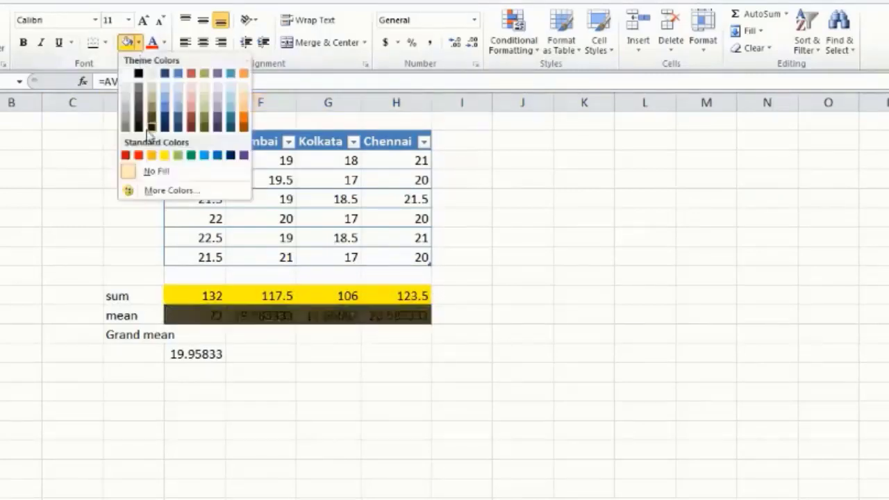
{"action": "left_click", "coordinate": [194, 110]}
Step: Shade the grand mean value in E36 light blue
{"action": "left_click", "coordinate": [209, 355]}
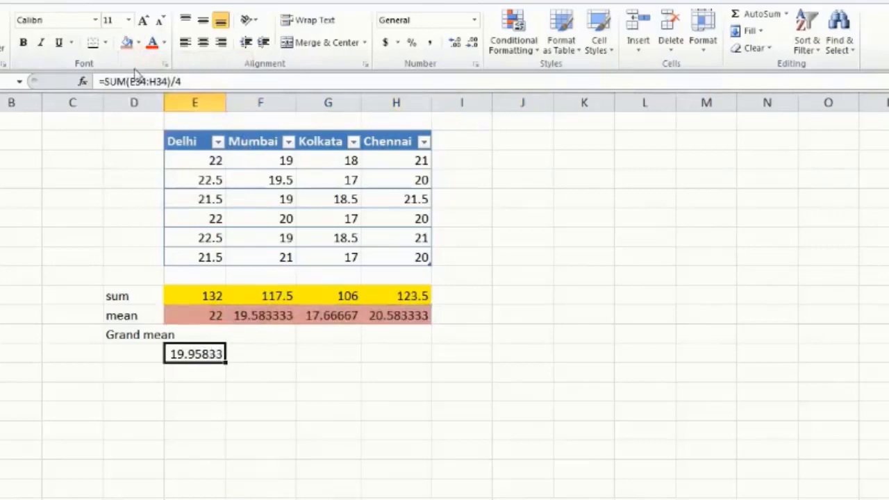
{"action": "left_click", "coordinate": [138, 42]}
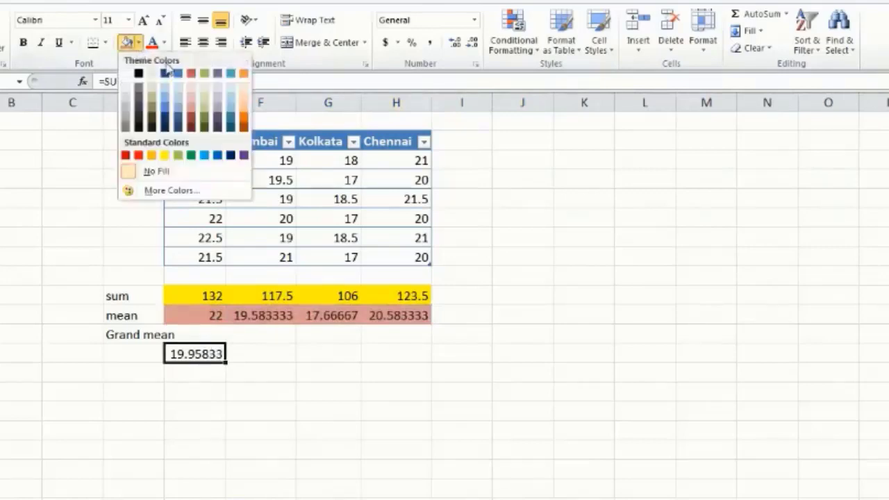
{"action": "left_click", "coordinate": [230, 106]}
Step: Review the grand mean formula in E36 and the city means it refers to
{"action": "left_click_drag", "start_coordinate": [192, 317], "coordinate": [397, 313]}
{"action": "double_click", "coordinate": [201, 354]}
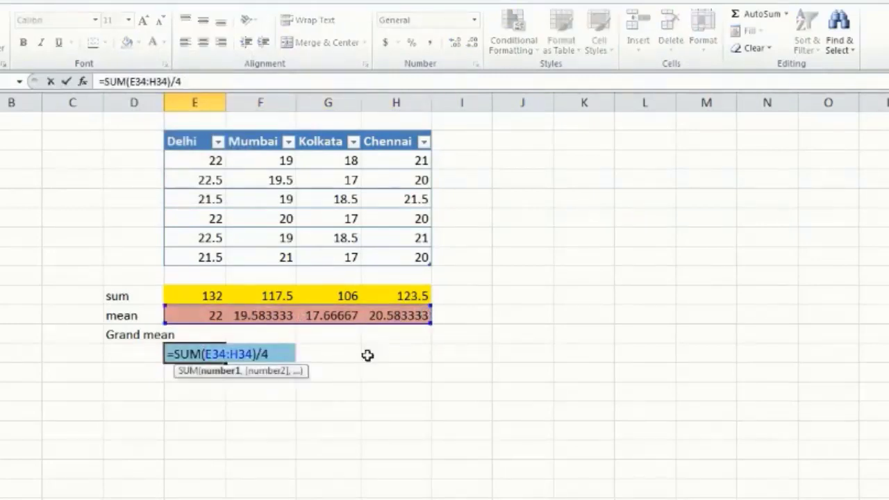
{"action": "key", "text": "Return"}
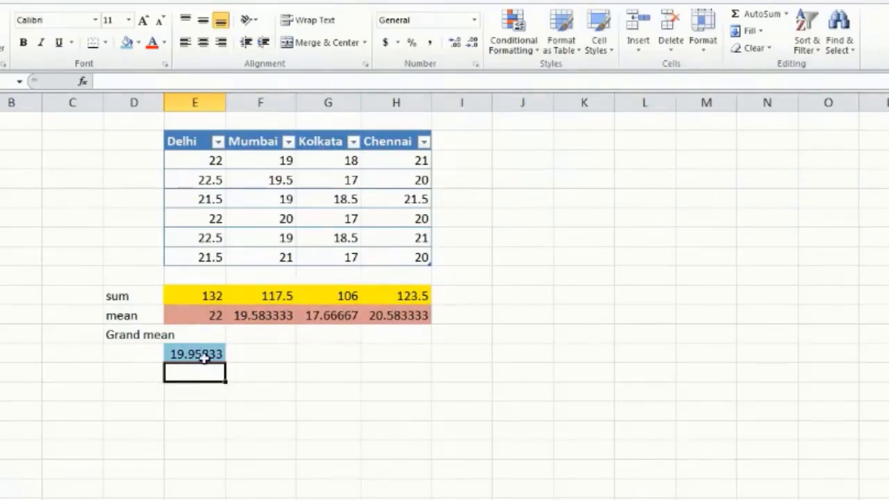
{"action": "left_click", "coordinate": [188, 319]}
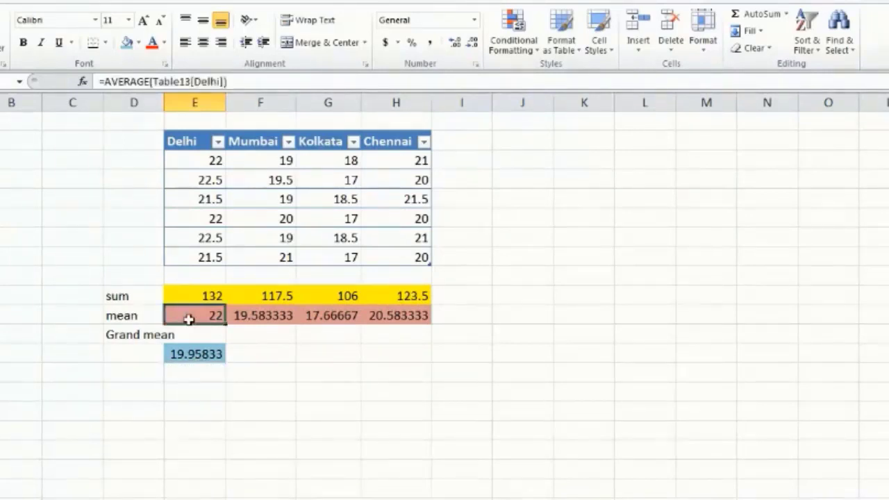
Step: Enter the formula =6*(E34-E36)^2 in E37, beneath the grand mean
{"action": "left_click", "coordinate": [208, 354]}
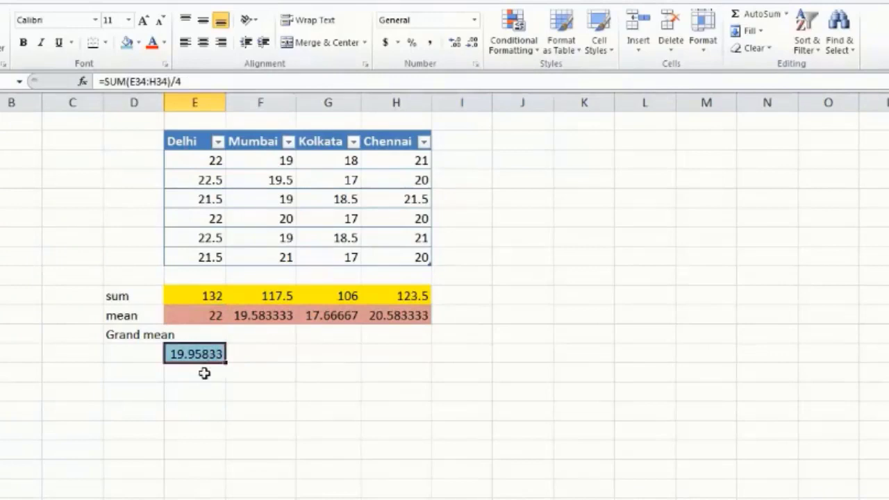
{"action": "left_click_drag", "start_coordinate": [200, 161], "coordinate": [206, 252]}
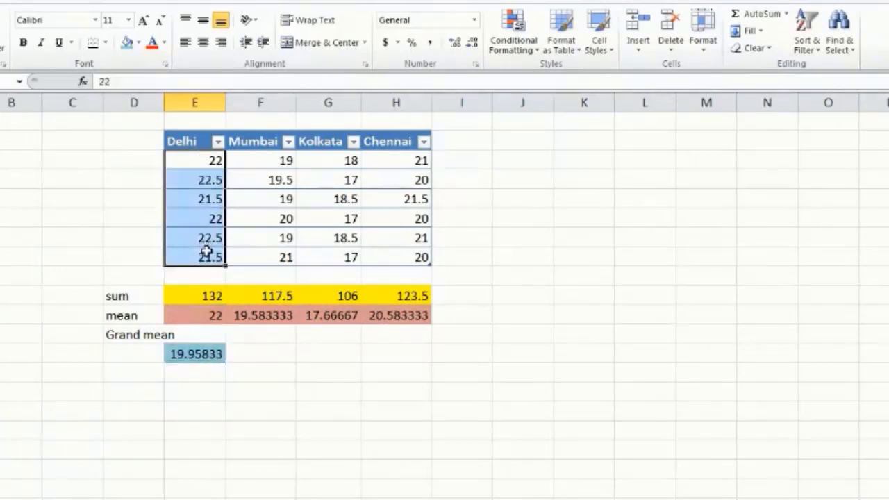
{"action": "double_click", "coordinate": [195, 374]}
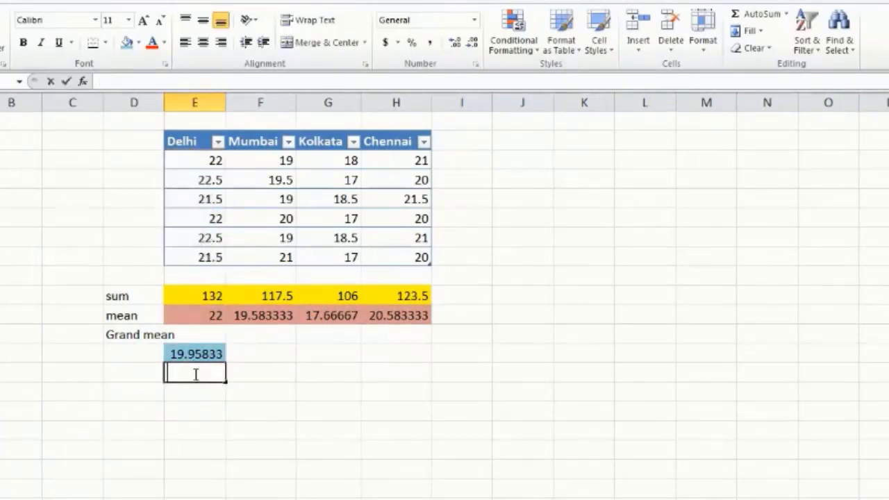
{"action": "type", "text": "=6"}
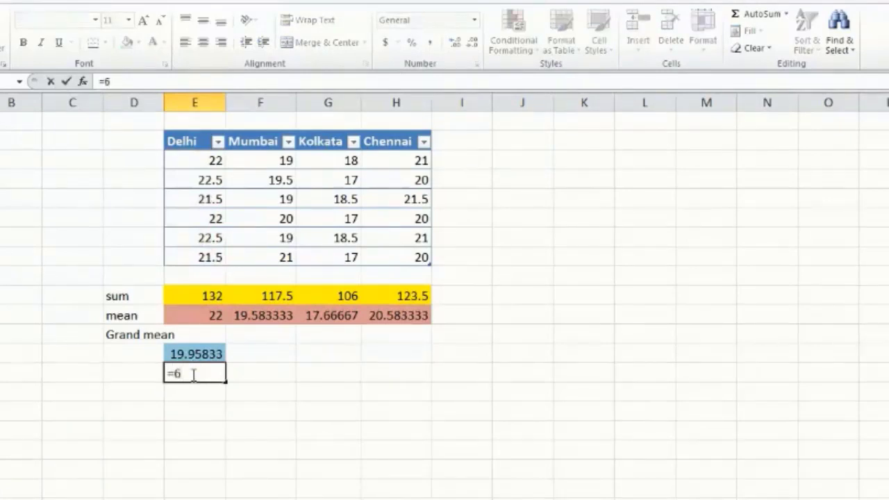
{"action": "type", "text": "*("}
{"action": "left_click", "coordinate": [213, 316]}
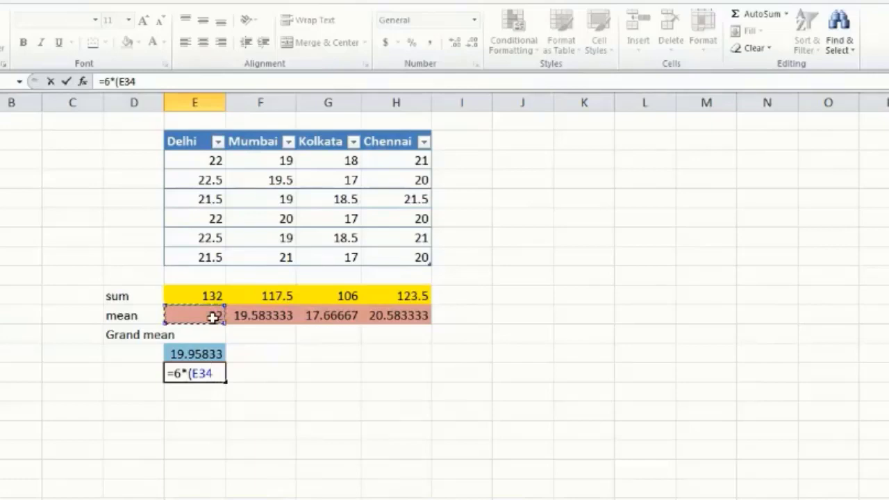
{"action": "type", "text": "-"}
{"action": "left_click", "coordinate": [210, 353]}
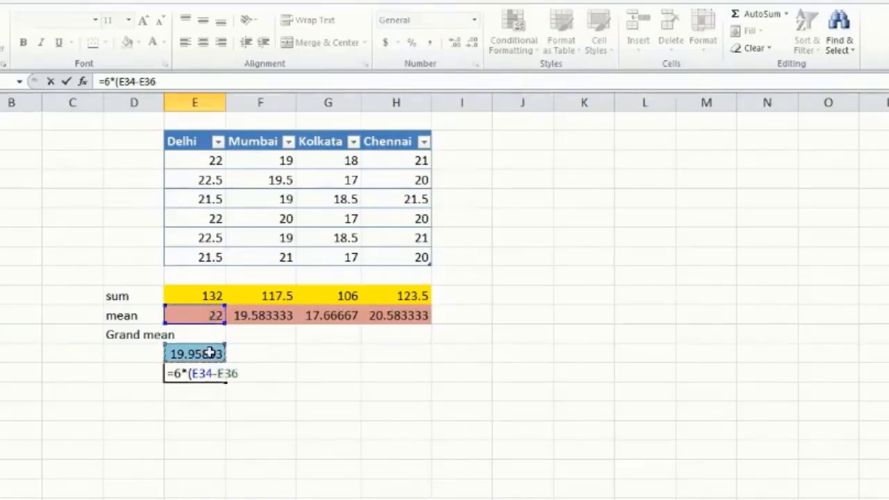
{"action": "type", "text": ")^2"}
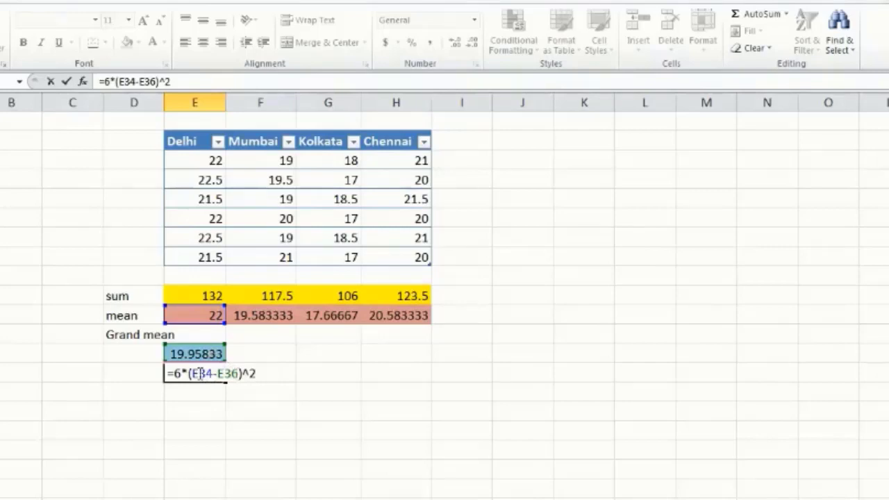
{"action": "key", "text": "Return"}
Step: Make the grand mean reference in the E37 formula absolute, so it reads =6*(E34-$E$36)^2
{"action": "left_click", "coordinate": [200, 374]}
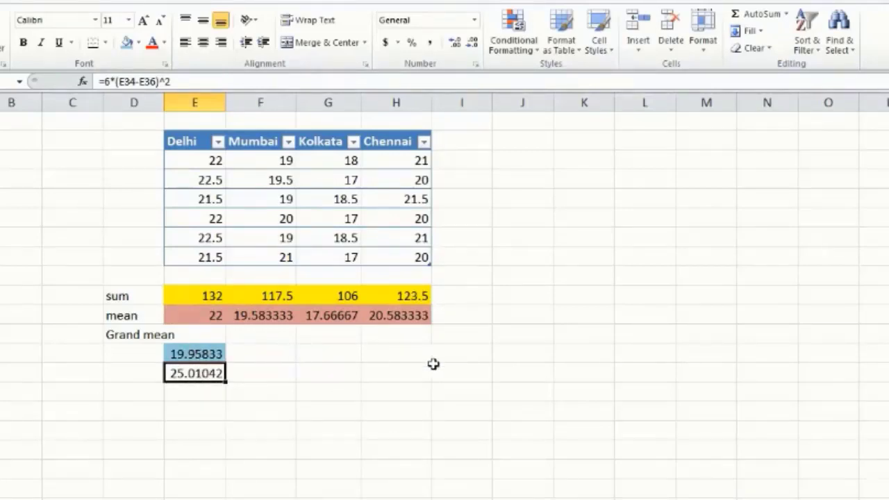
{"action": "double_click", "coordinate": [199, 373]}
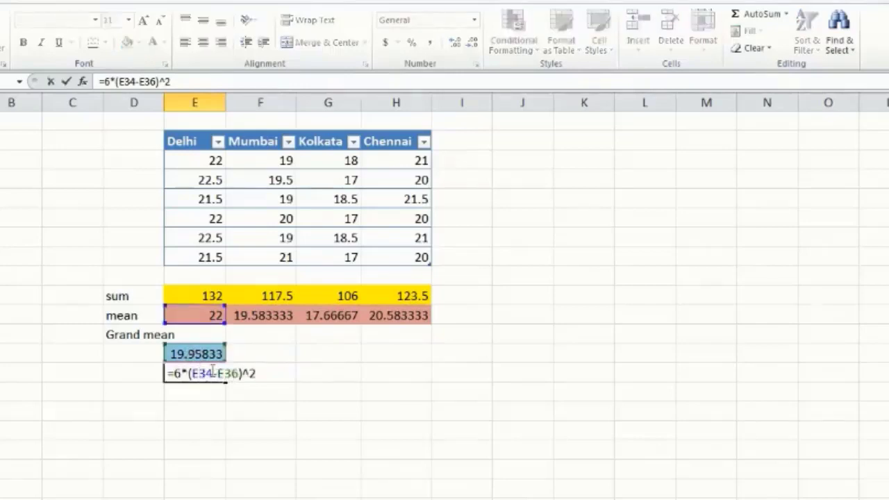
{"action": "left_click", "coordinate": [212, 373]}
{"action": "type", "text": "$"}
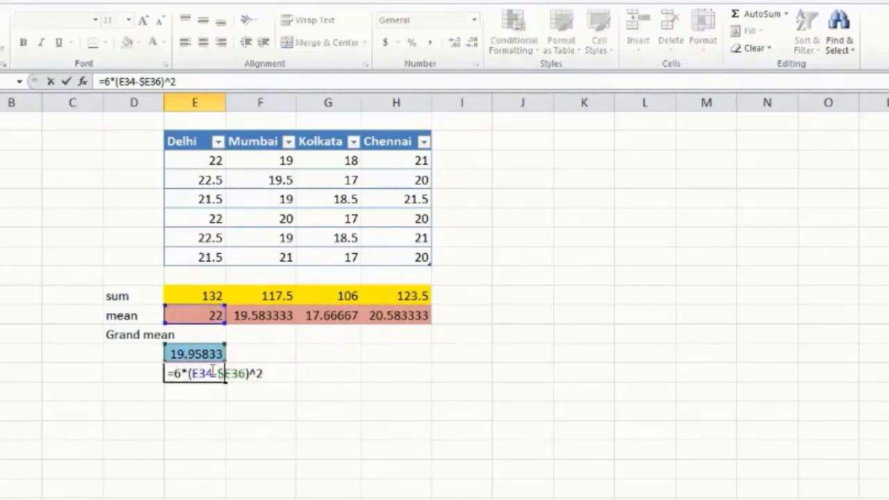
{"action": "key", "text": "Right"}
{"action": "type", "text": "$"}
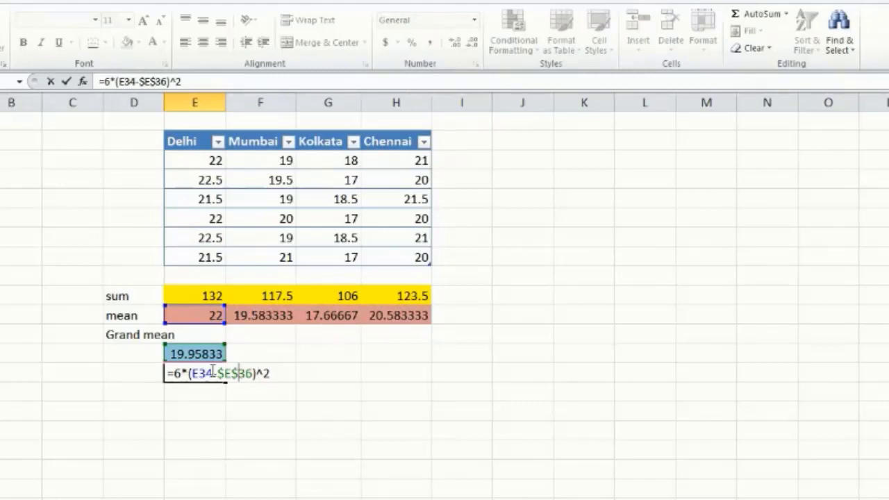
{"action": "key", "text": "Return"}
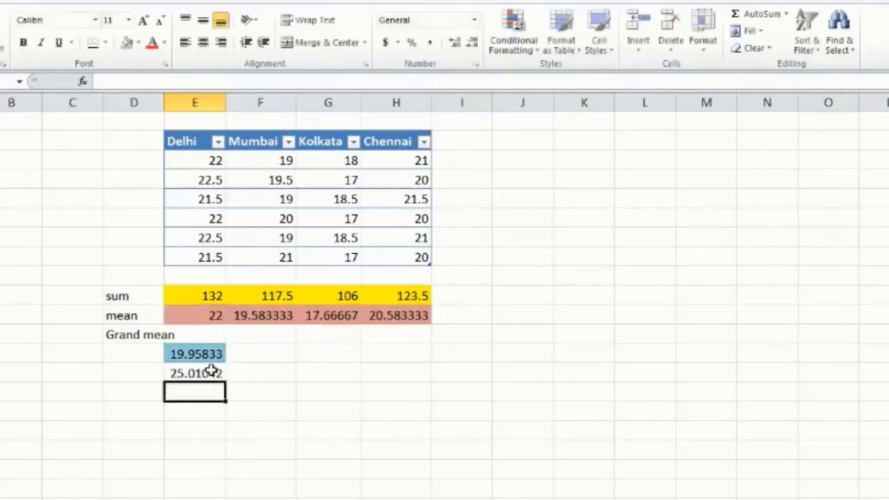
Step: Fill the E37 formula across to H37 for the Mumbai, Kolkata and Chennai columns
{"action": "left_click", "coordinate": [211, 373]}
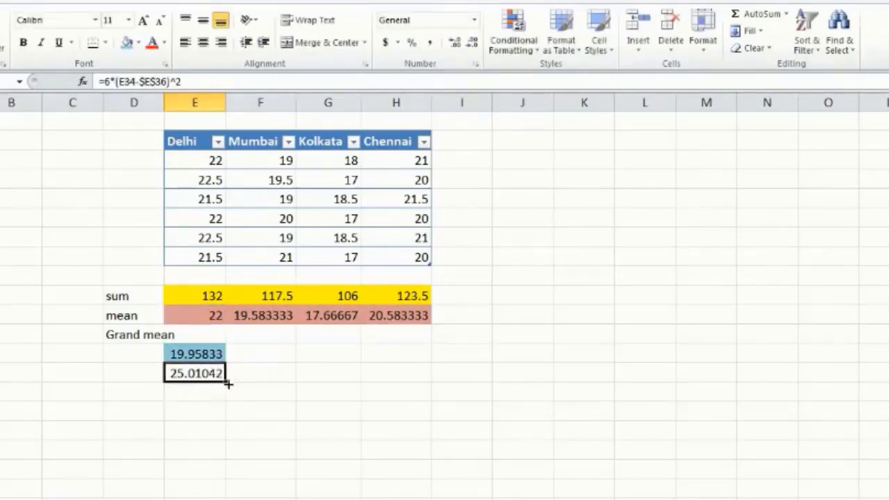
{"action": "left_click_drag", "start_coordinate": [226, 380], "coordinate": [417, 389]}
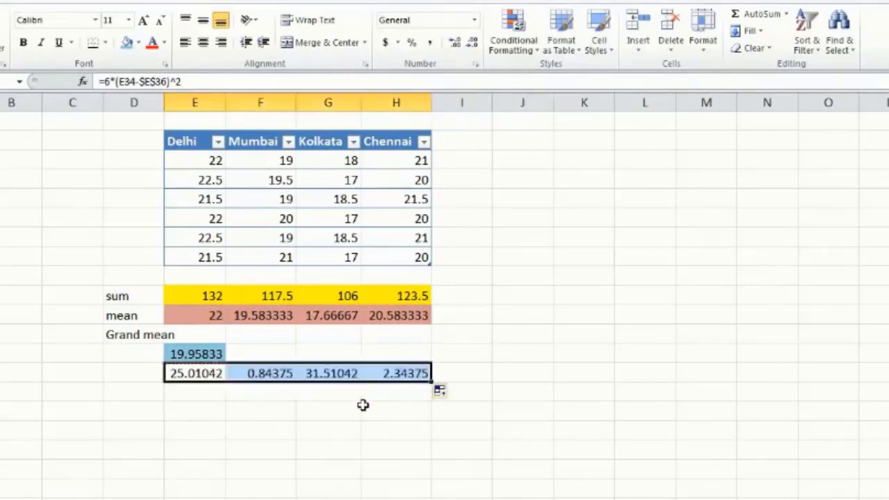
{"action": "left_click", "coordinate": [194, 396]}
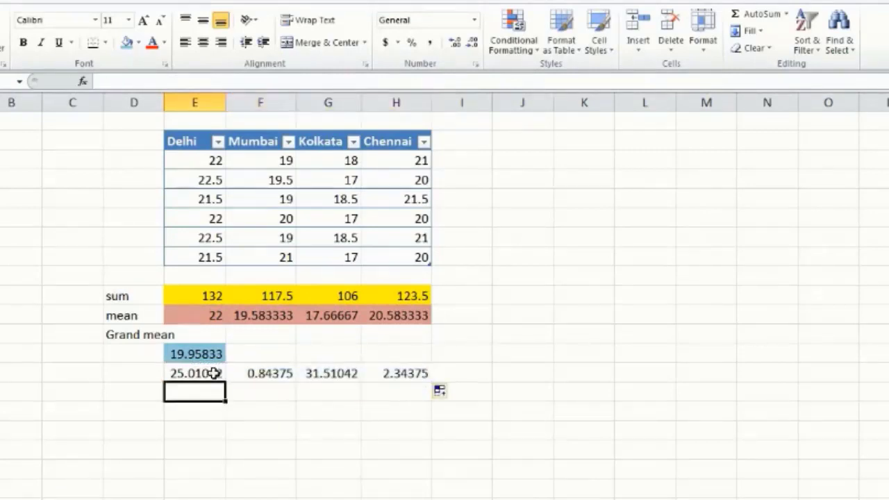
Step: Check the four city means and the grand mean, and enter the label SSC in D38
{"action": "left_click", "coordinate": [207, 319]}
{"action": "left_click", "coordinate": [246, 316]}
{"action": "left_click", "coordinate": [343, 320]}
{"action": "left_click", "coordinate": [382, 318]}
{"action": "left_click", "coordinate": [214, 353]}
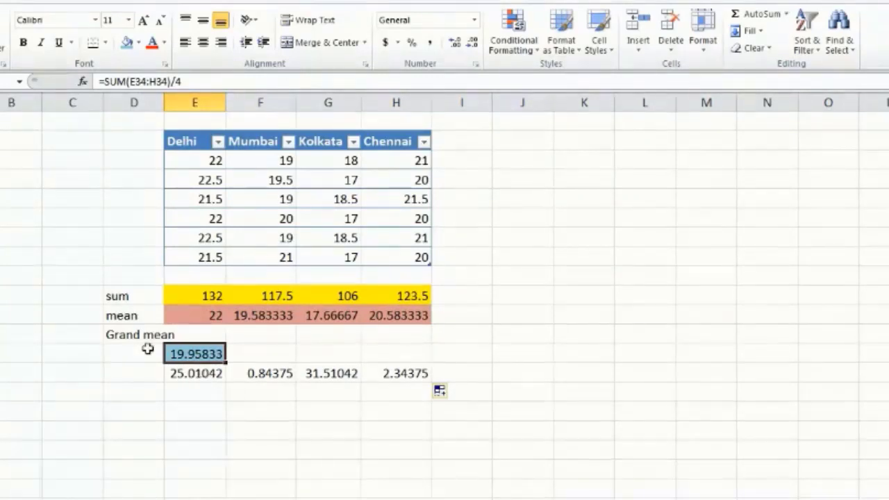
{"action": "double_click", "coordinate": [151, 395]}
{"action": "type", "text": "SS"}
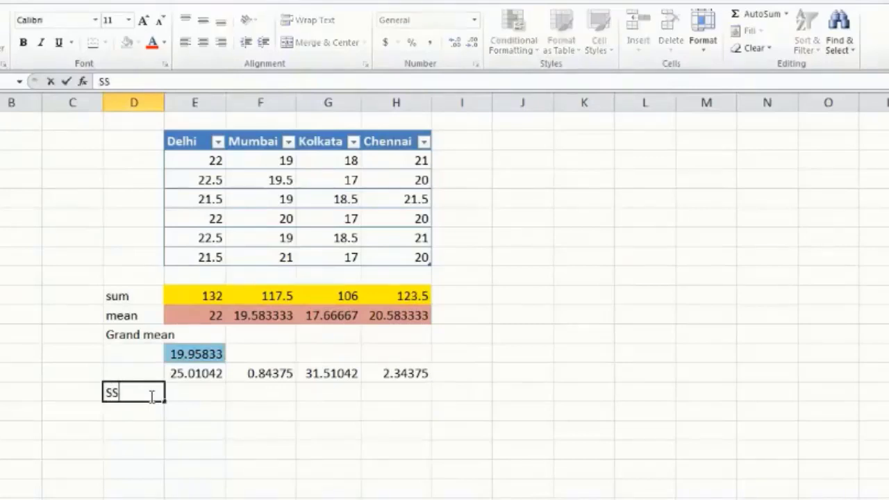
{"action": "type", "text": "C"}
{"action": "key", "text": "Return"}
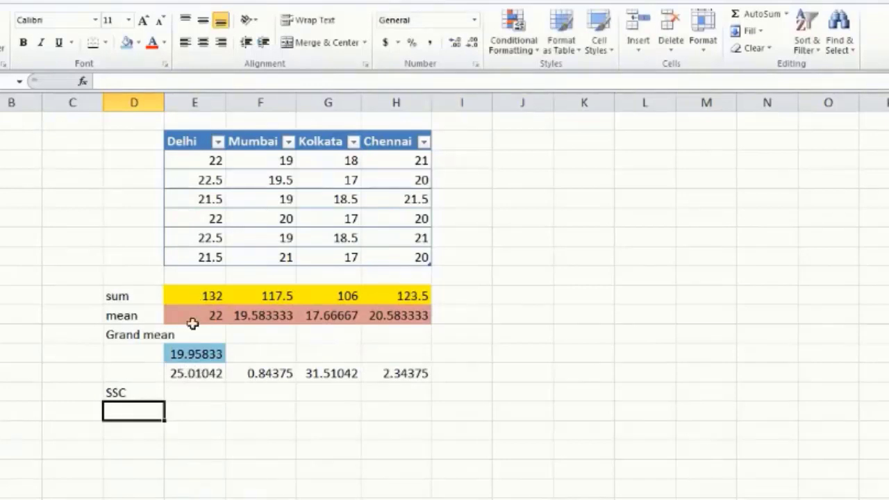
Step: Start inking and, in black pen, draw an arrow leftward from E37 and handwrite the squared-difference formula ending in "- Gmean)²" beside the labels
{"action": "left_click", "coordinate": [278, 0]}
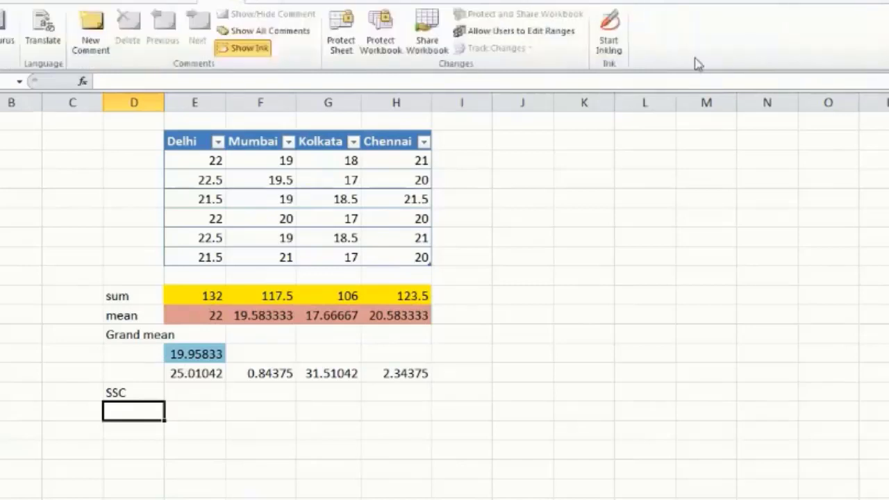
{"action": "left_click", "coordinate": [615, 29]}
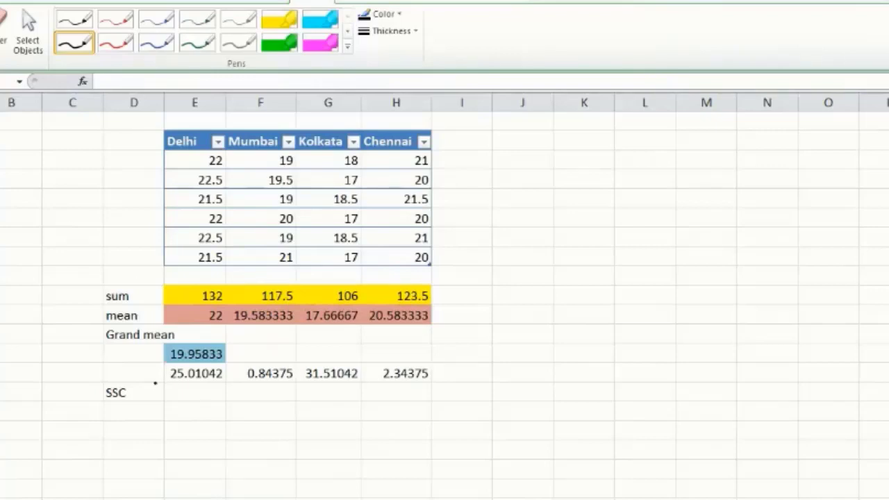
{"action": "mouse_move", "coordinate": [174, 372]}
{"action": "left_mouse_down"}
{"action": "mouse_move", "coordinate": [84, 381]}
{"action": "mouse_move", "coordinate": [93, 387]}
{"action": "left_mouse_up"}
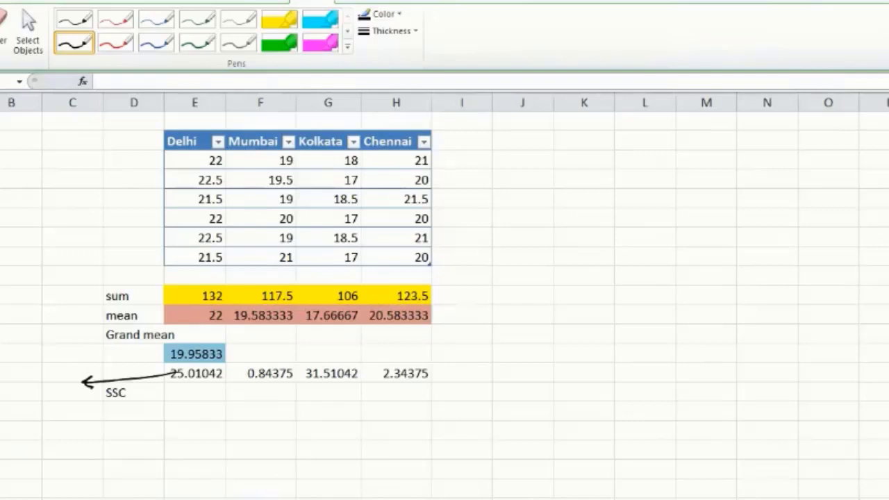
{"action": "left_click_drag", "start_coordinate": [1, 374], "coordinate": [37, 363]}
{"action": "mouse_move", "coordinate": [40, 358]}
{"action": "left_mouse_down"}
{"action": "mouse_move", "coordinate": [91, 340]}
{"action": "mouse_move", "coordinate": [83, 351]}
{"action": "left_mouse_up"}
{"action": "left_click", "coordinate": [85, 313]}
{"action": "left_click_drag", "start_coordinate": [84, 312], "coordinate": [97, 317]}
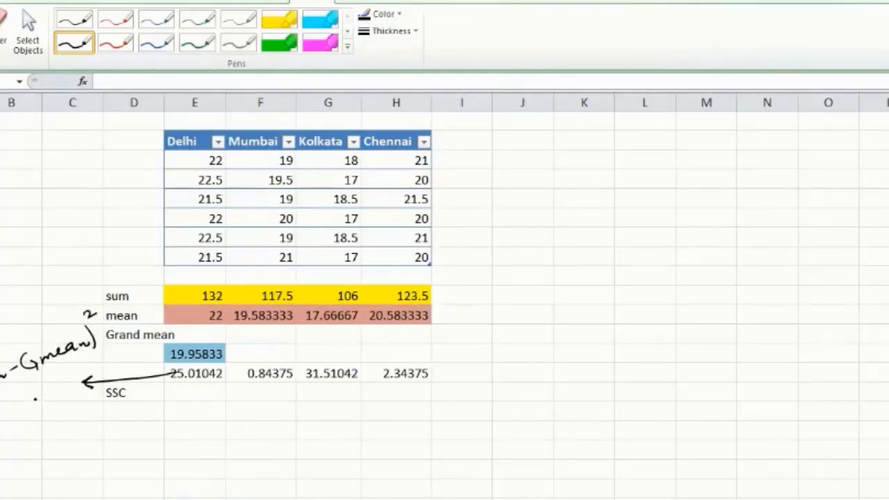
Step: Ink tick marks beside the mean and Grand mean labels and erase the arrow starting at E37
{"action": "mouse_move", "coordinate": [152, 317]}
{"action": "left_mouse_down"}
{"action": "mouse_move", "coordinate": [177, 310]}
{"action": "mouse_move", "coordinate": [208, 329]}
{"action": "left_mouse_up"}
{"action": "left_click", "coordinate": [3, 35]}
{"action": "left_click", "coordinate": [177, 374]}
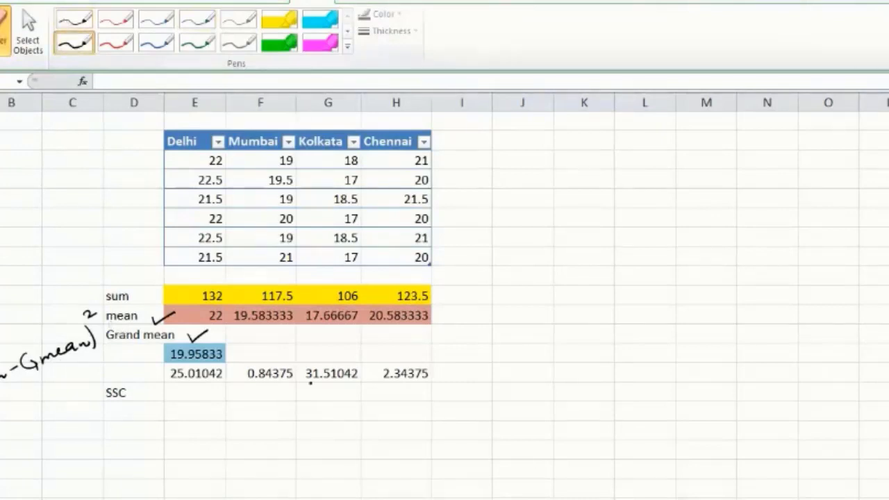
Step: Draw a black ink arrow from the handwritten formula towards the E37 value and stop inking
{"action": "left_click", "coordinate": [74, 43]}
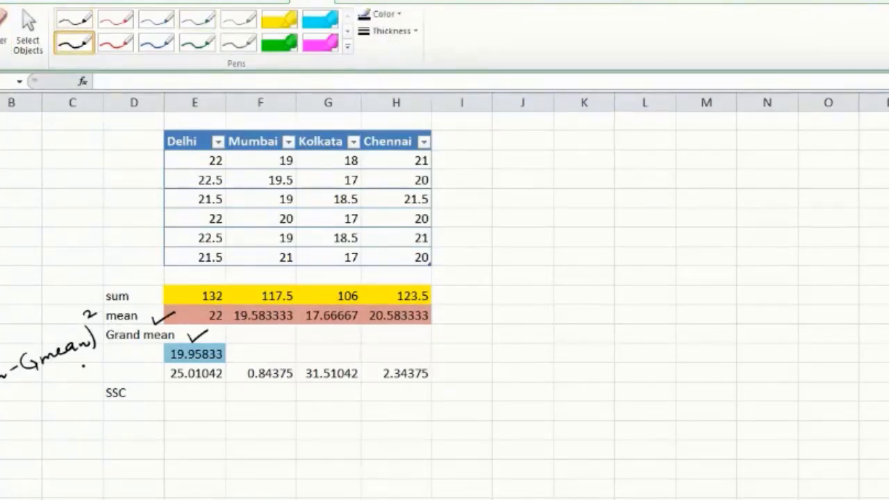
{"action": "mouse_move", "coordinate": [68, 353]}
{"action": "left_mouse_down"}
{"action": "mouse_move", "coordinate": [145, 370]}
{"action": "mouse_move", "coordinate": [132, 379]}
{"action": "left_mouse_up"}
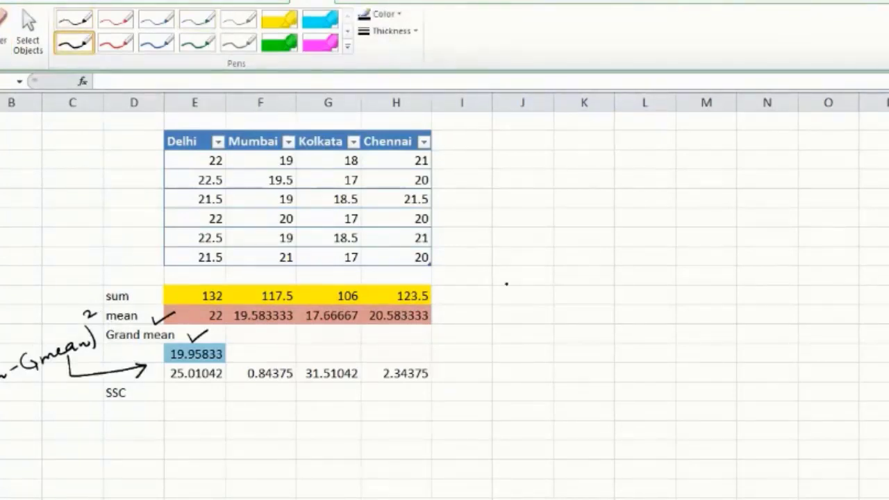
{"action": "key", "text": "Escape"}
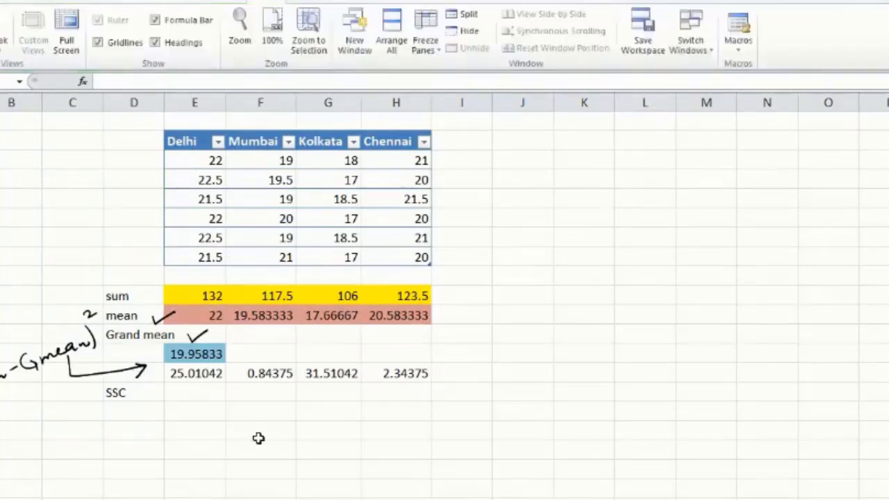
Step: Calculate the SSC total in E38 with the formula =SUM(E37:H37)
{"action": "left_click", "coordinate": [207, 394]}
{"action": "type", "text": "="}
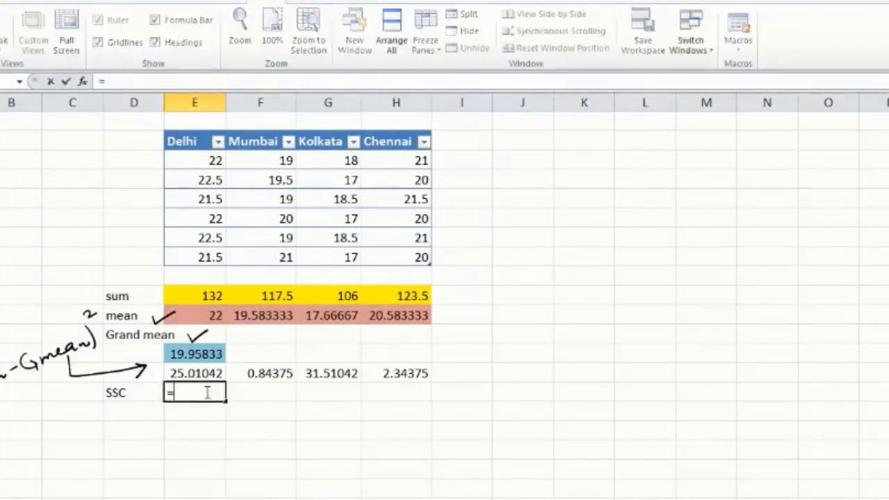
{"action": "type", "text": "sum("}
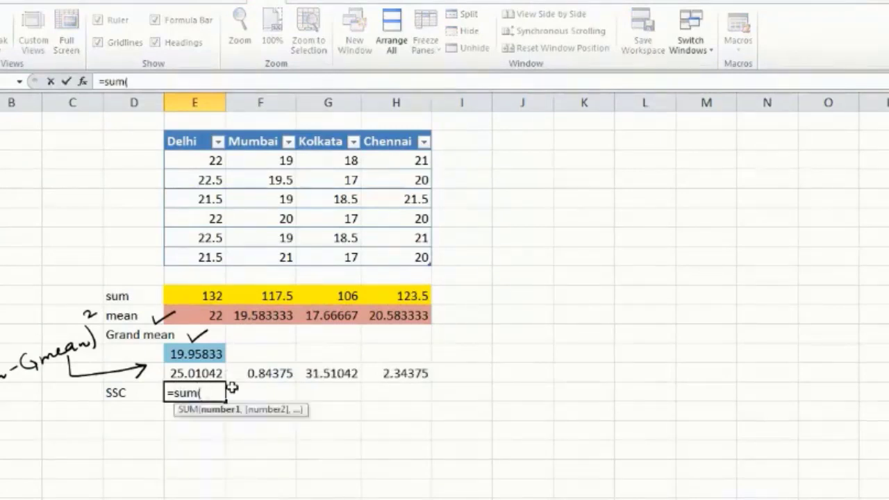
{"action": "left_click_drag", "start_coordinate": [221, 373], "coordinate": [389, 383]}
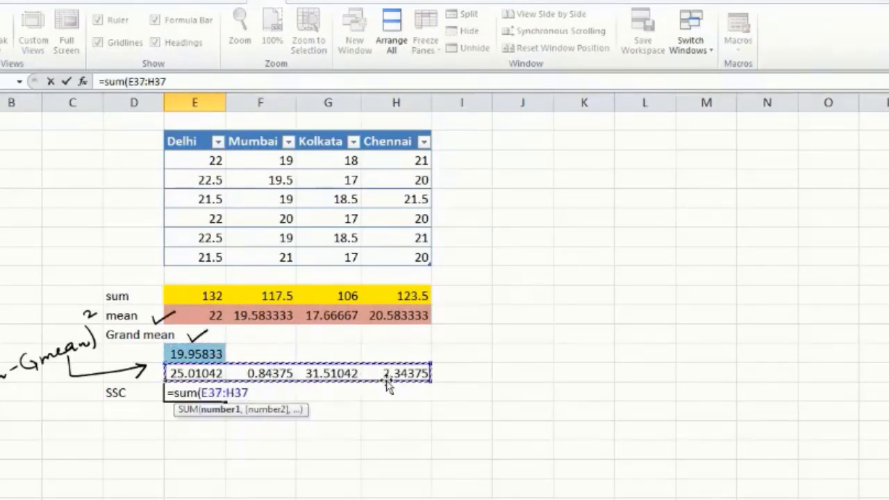
{"action": "type", "text": ")"}
{"action": "key", "text": "Return"}
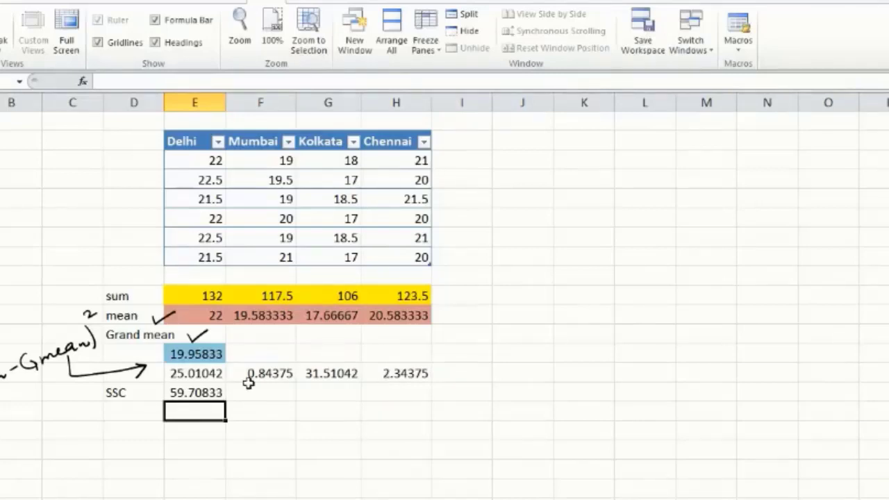
{"action": "left_click", "coordinate": [207, 393]}
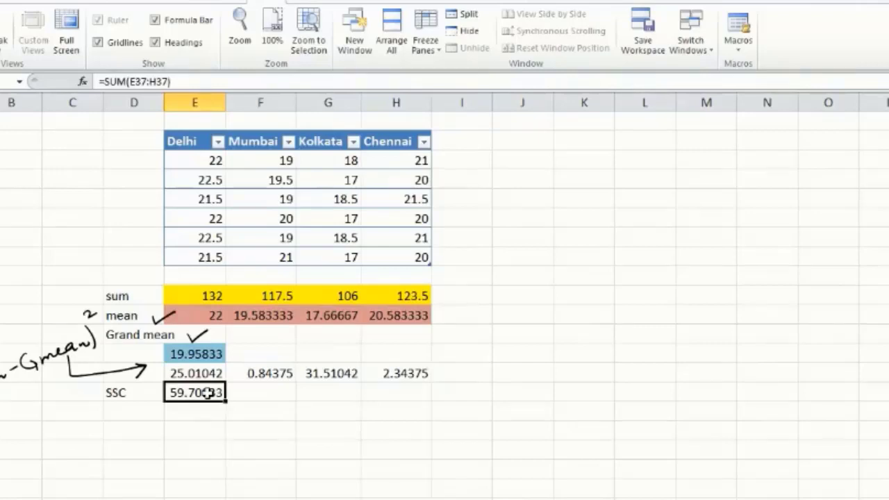
{"action": "key", "text": "ctrl+c"}
{"action": "left_click", "coordinate": [256, 451]}
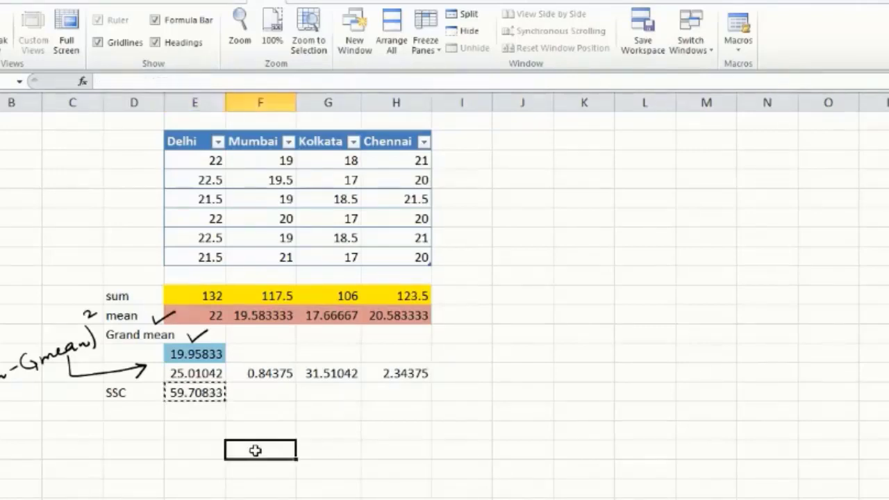
Step: Enter the heading "Sum of Sq" in F40 and the label "SSC" below it in F41
{"action": "left_click", "coordinate": [264, 427]}
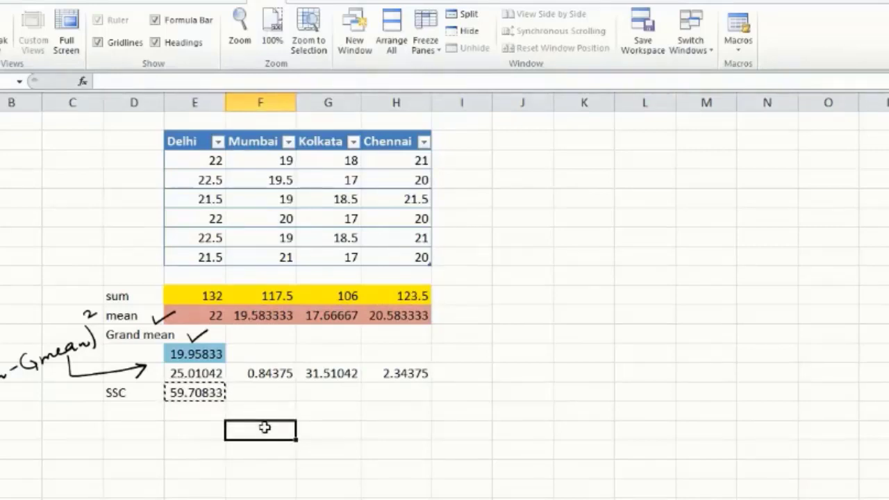
{"action": "type", "text": "S"}
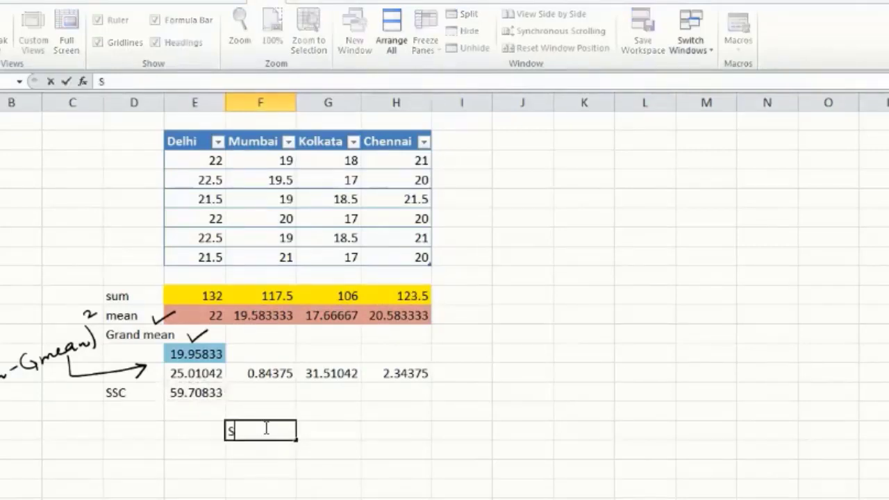
{"action": "type", "text": "um of"}
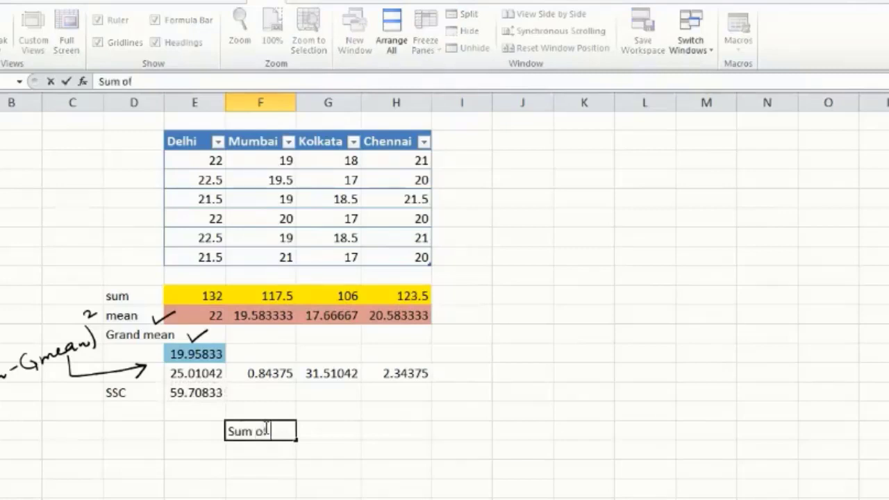
{"action": "type", "text": " Sq"}
{"action": "key", "text": "Return"}
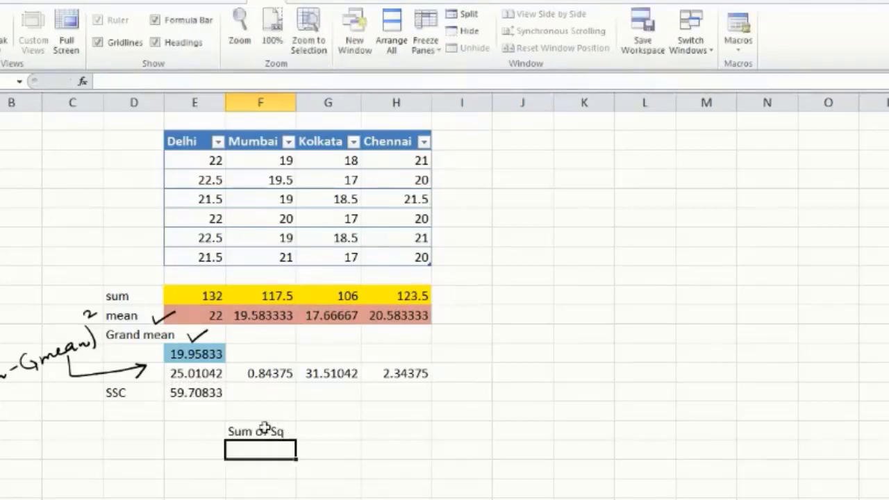
{"action": "type", "text": "SSC"}
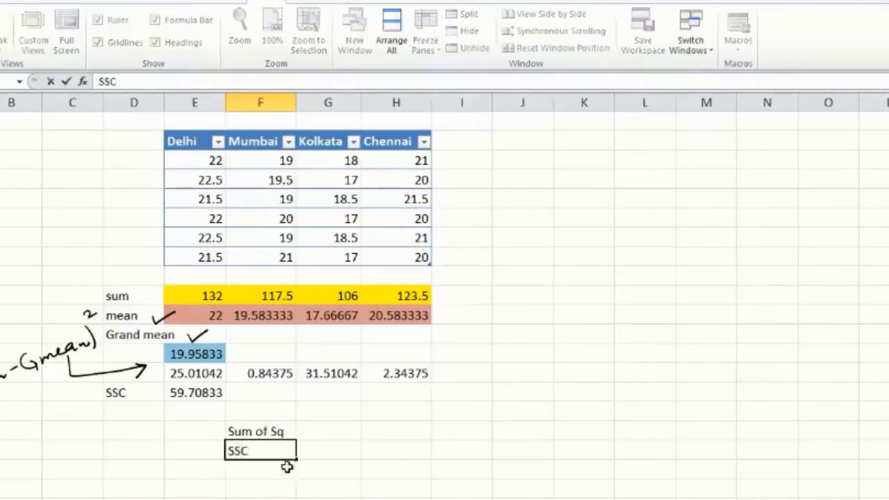
{"action": "left_click", "coordinate": [319, 448]}
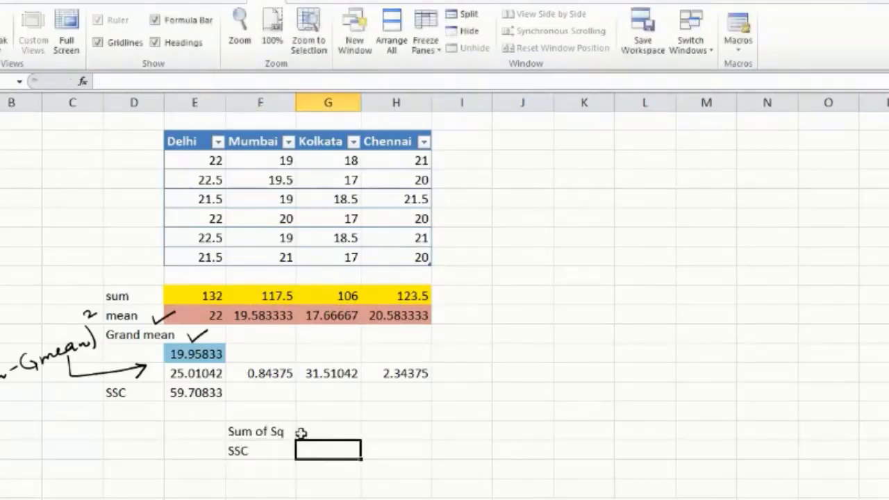
Step: Try to copy the SSC total from E38 into G41 with a regular paste, and clear the pasted cell
{"action": "left_click", "coordinate": [205, 392]}
{"action": "key", "text": "ctrl+c"}
{"action": "left_click", "coordinate": [300, 449]}
{"action": "key", "text": "ctrl+v"}
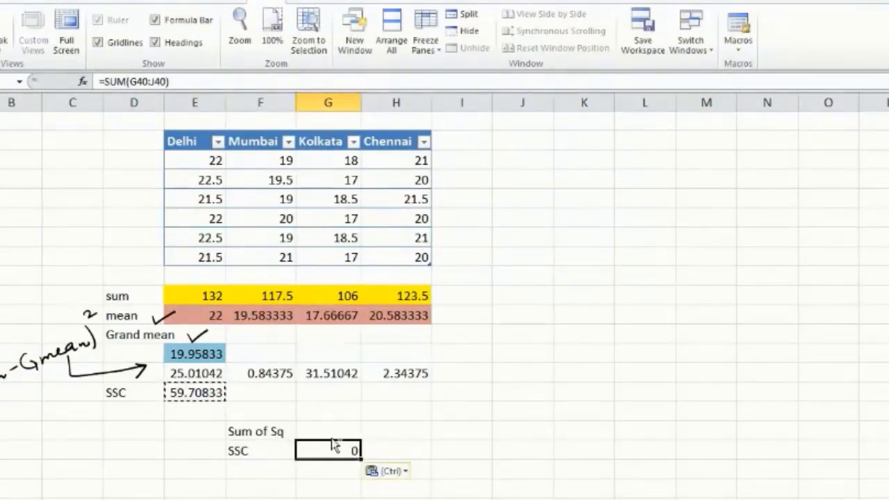
{"action": "key", "text": "Delete"}
Step: Copy the SSC total from E38 into G41 as a plain value and end the copy mode
{"action": "left_click", "coordinate": [207, 392]}
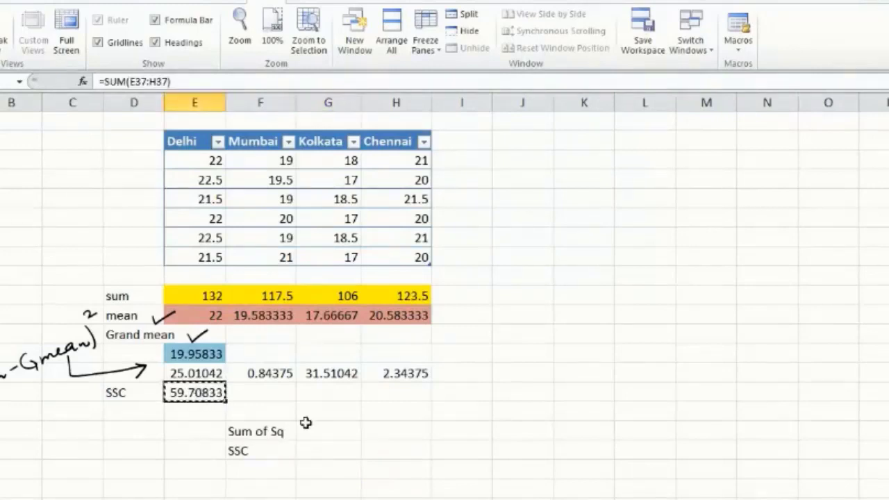
{"action": "left_click", "coordinate": [328, 451]}
{"action": "right_click", "coordinate": [328, 451]}
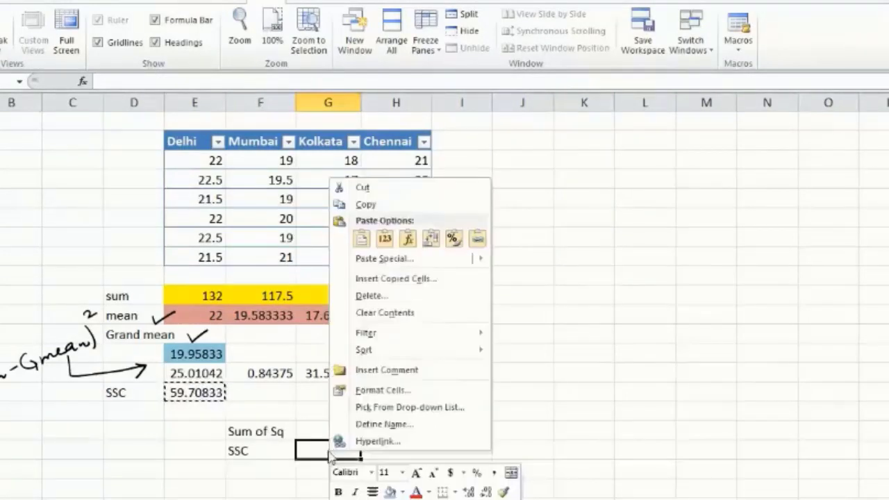
{"action": "left_click", "coordinate": [409, 239]}
{"action": "left_click", "coordinate": [384, 239]}
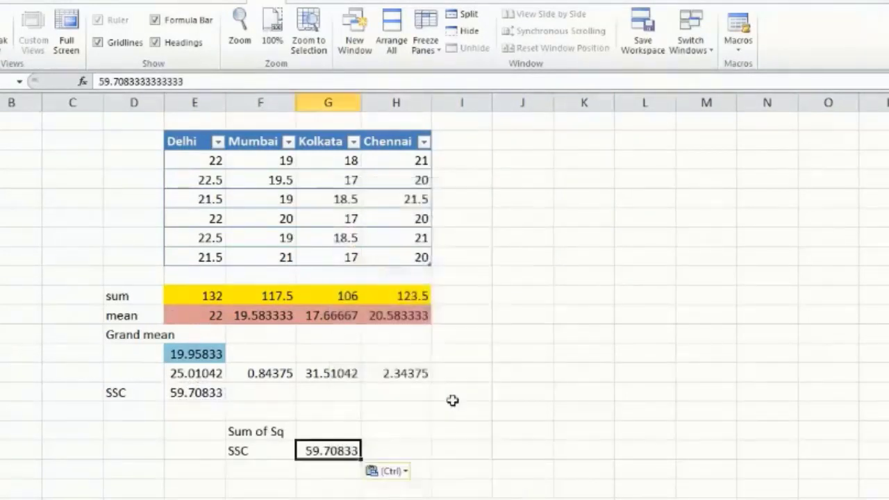
{"action": "left_click", "coordinate": [405, 431]}
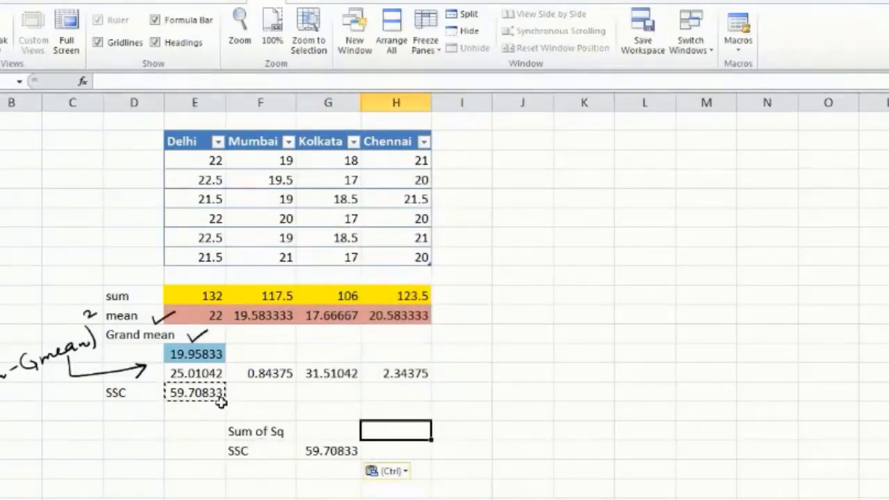
{"action": "key", "text": "F2"}
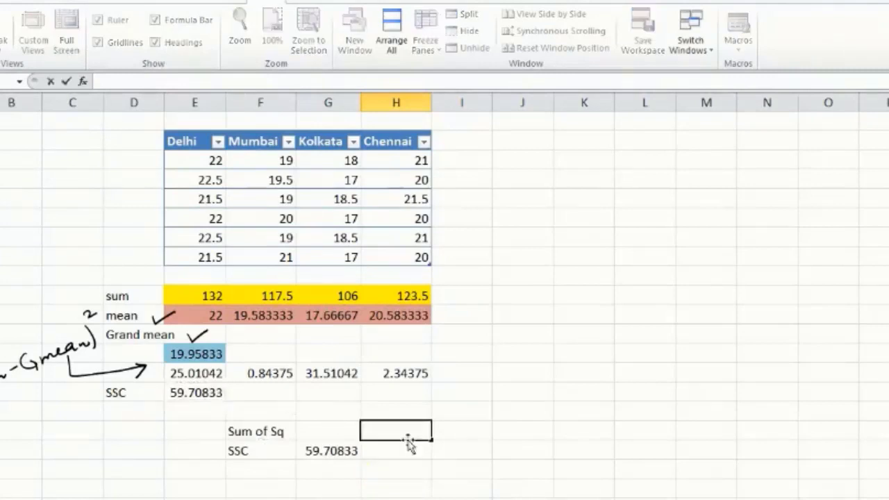
{"action": "left_click", "coordinate": [421, 475]}
Step: Merge and center the "Sum of Sq" heading across F40:G40
{"action": "left_click_drag", "start_coordinate": [285, 432], "coordinate": [298, 428]}
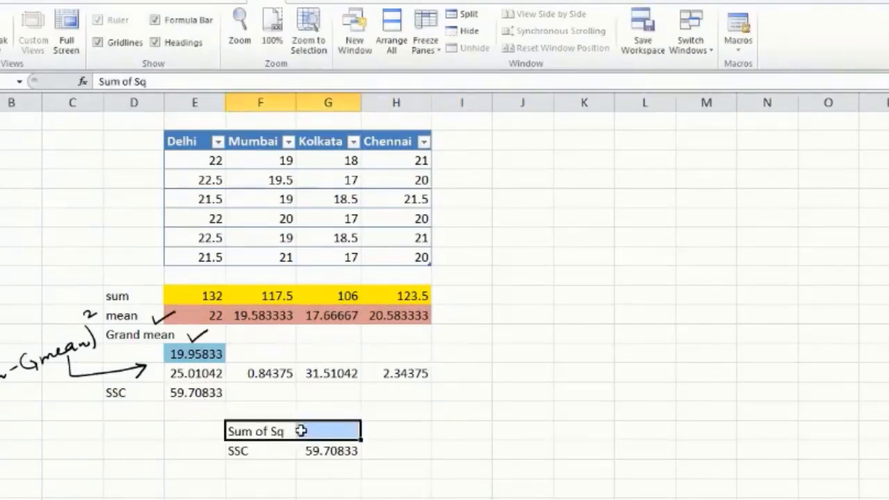
{"action": "left_click", "coordinate": [2, 1]}
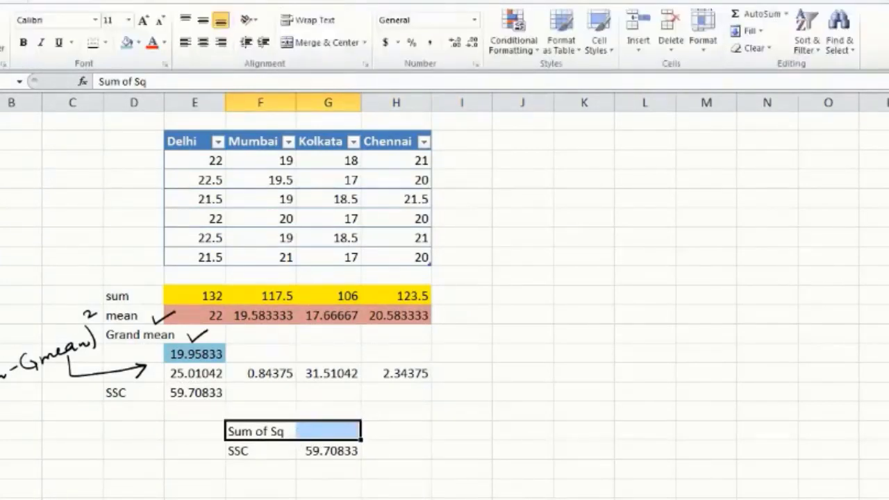
{"action": "right_click", "coordinate": [310, 428]}
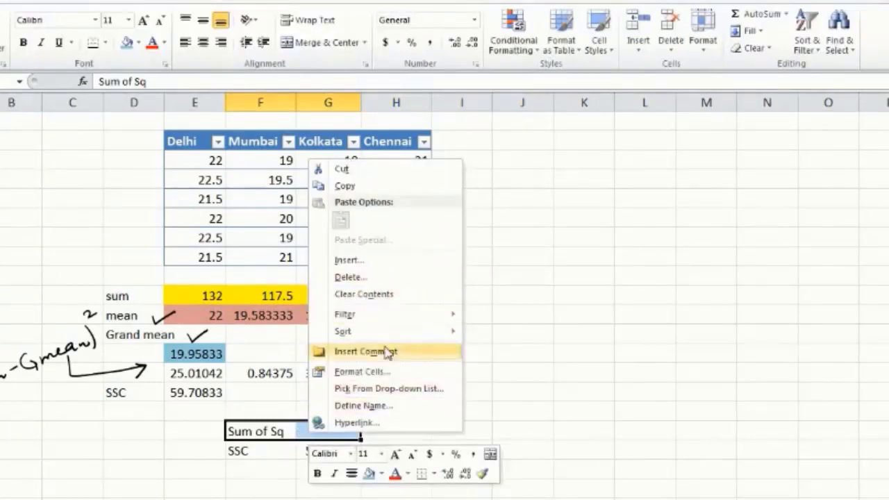
{"action": "left_click", "coordinate": [351, 45]}
{"action": "scroll", "coordinate": [393, 423], "scroll_direction": "down", "scroll_amount": 1}
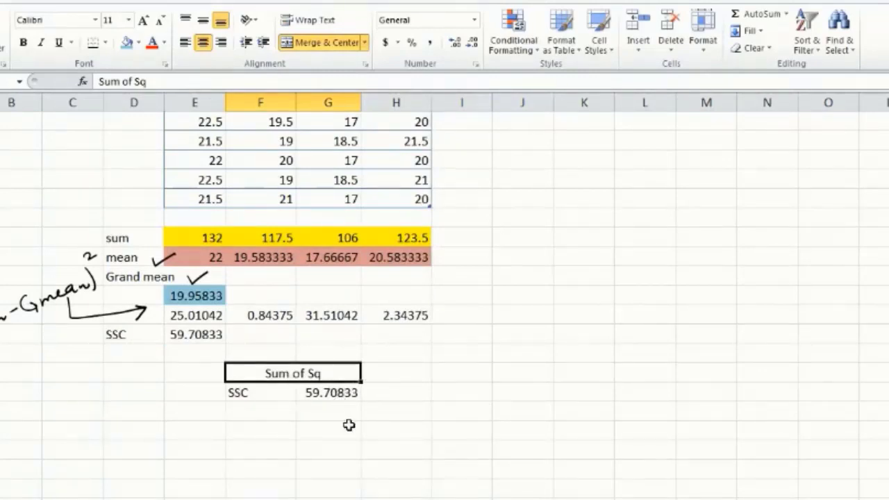
{"action": "scroll", "coordinate": [348, 425], "scroll_direction": "up", "scroll_amount": 1}
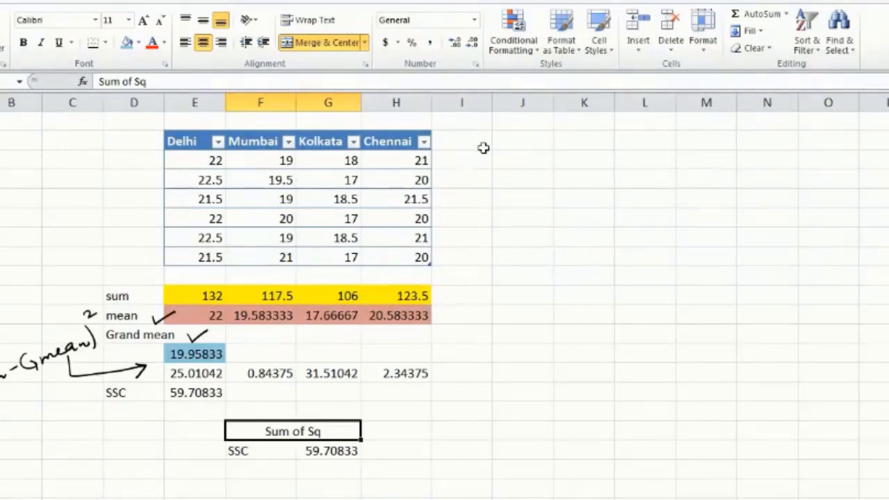
Step: Enter the column headings d1, d2, d3 and d4 in J25:M25, beside the city table's header row
{"action": "left_click", "coordinate": [517, 139]}
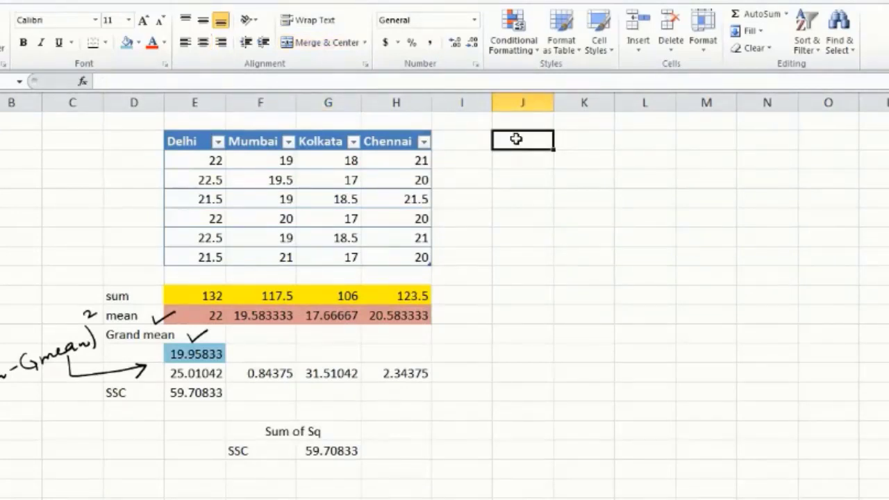
{"action": "type", "text": "d"}
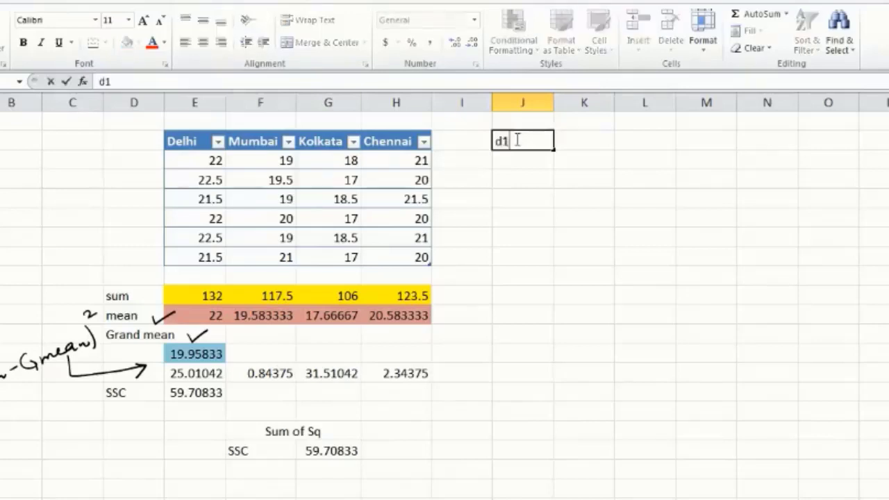
{"action": "type", "text": "1"}
{"action": "key", "text": "Tab"}
{"action": "type", "text": "d2"}
{"action": "key", "text": "Tab"}
{"action": "type", "text": "d3"}
{"action": "key", "text": "Tab"}
{"action": "type", "text": "d4"}
{"action": "key", "text": "Tab"}
{"action": "key", "text": "Return"}
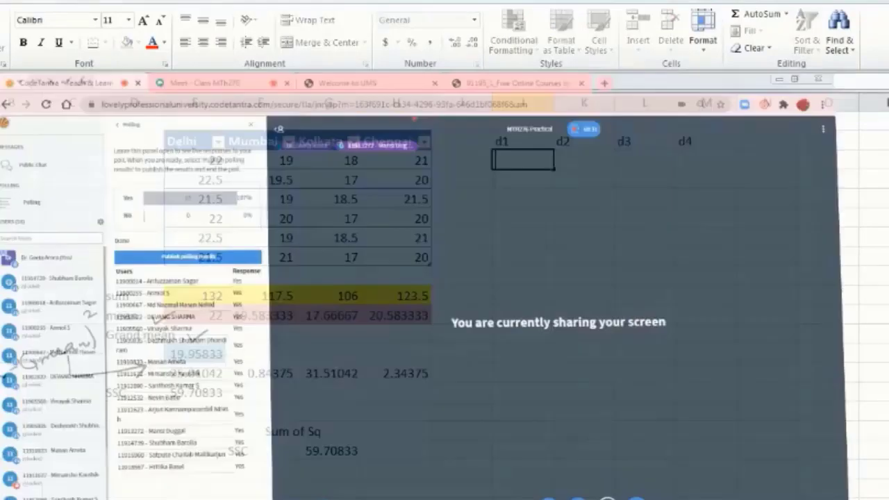
Step: Replace the squared-difference formula in E37 with =6*(E34-E36)^2, referencing the Delhi mean and the grand mean
{"action": "left_click", "coordinate": [212, 393]}
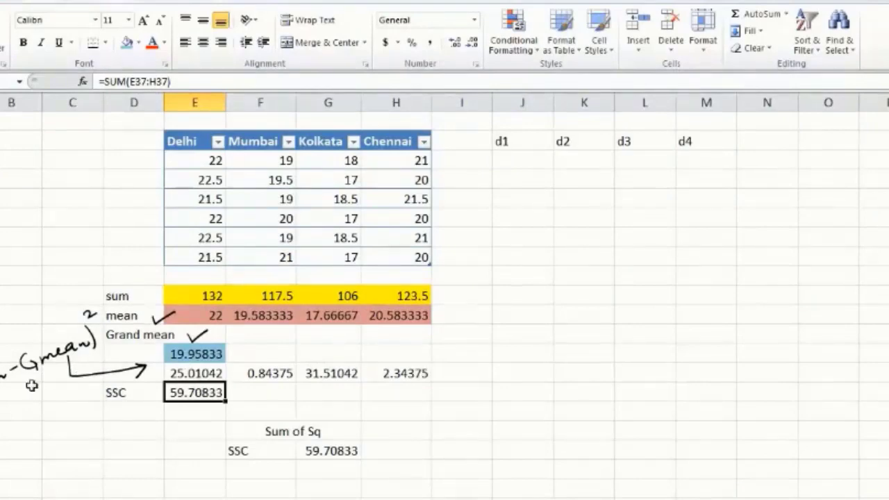
{"action": "double_click", "coordinate": [192, 373]}
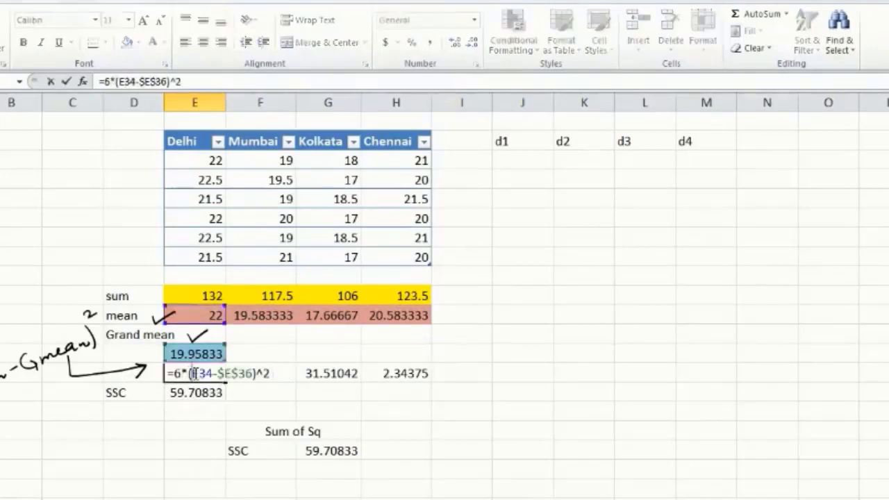
{"action": "key", "text": "End"}
{"action": "key", "text": "BackSpace"}
{"action": "key", "text": "BackSpace"}
{"action": "key", "text": "BackSpace"}
{"action": "key", "text": "BackSpace"}
{"action": "key", "text": "BackSpace"}
{"action": "key", "text": "BackSpace"}
{"action": "key", "text": "BackSpace"}
{"action": "key", "text": "BackSpace"}
{"action": "key", "text": "BackSpace"}
{"action": "key", "text": "BackSpace"}
{"action": "key", "text": "BackSpace"}
{"action": "key", "text": "BackSpace"}
{"action": "key", "text": "BackSpace"}
{"action": "key", "text": "BackSpace"}
{"action": "key", "text": "BackSpace"}
{"action": "key", "text": "BackSpace"}
{"action": "type", "text": "="}
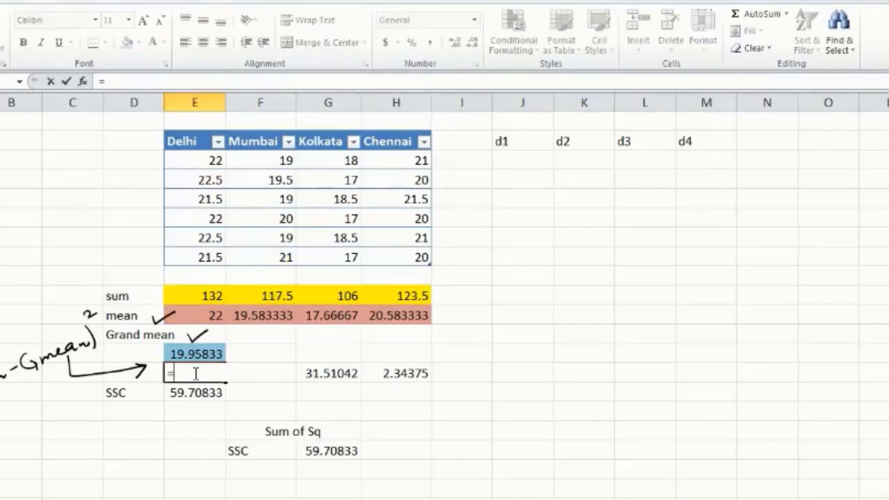
{"action": "type", "text": "6*("}
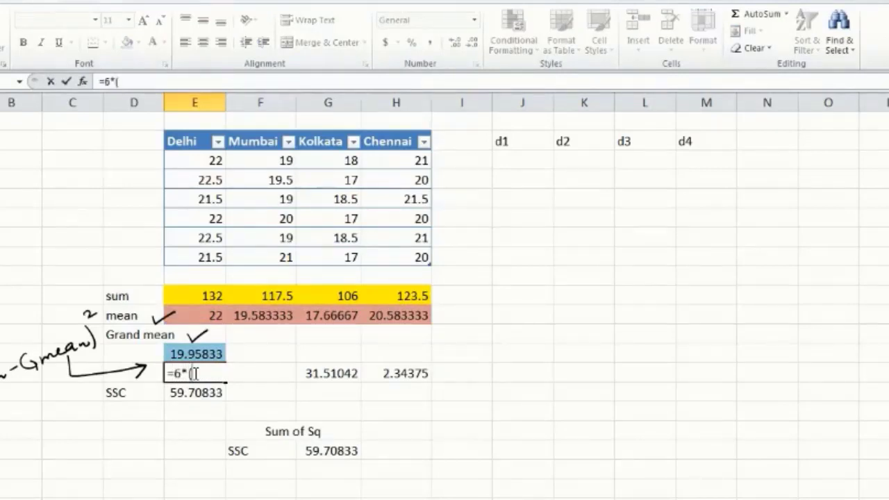
{"action": "left_click", "coordinate": [208, 316]}
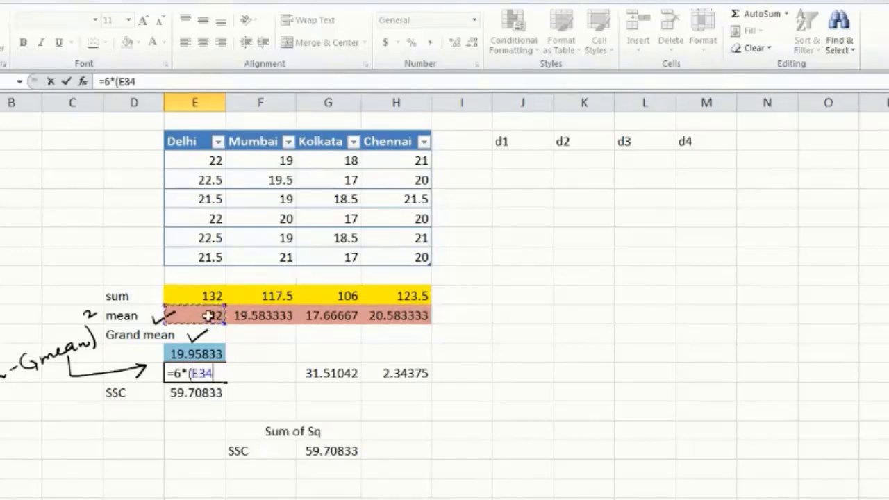
{"action": "type", "text": "-"}
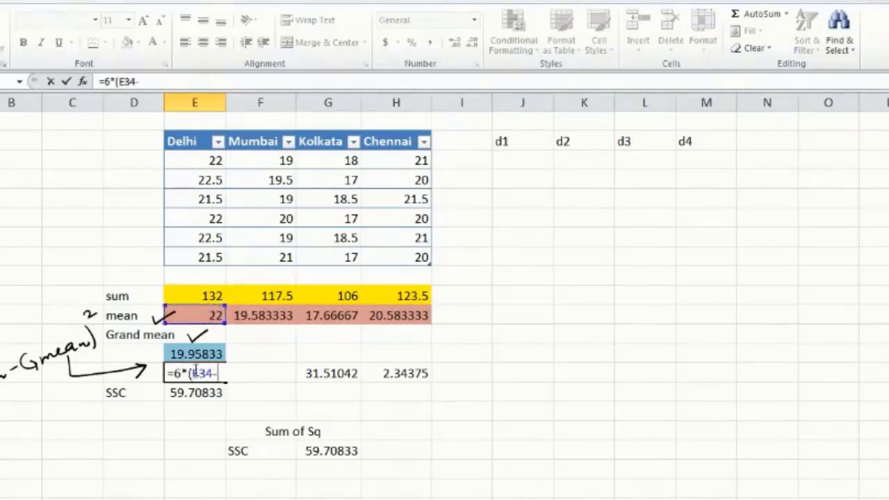
{"action": "left_click", "coordinate": [202, 350]}
{"action": "type", "text": ")"}
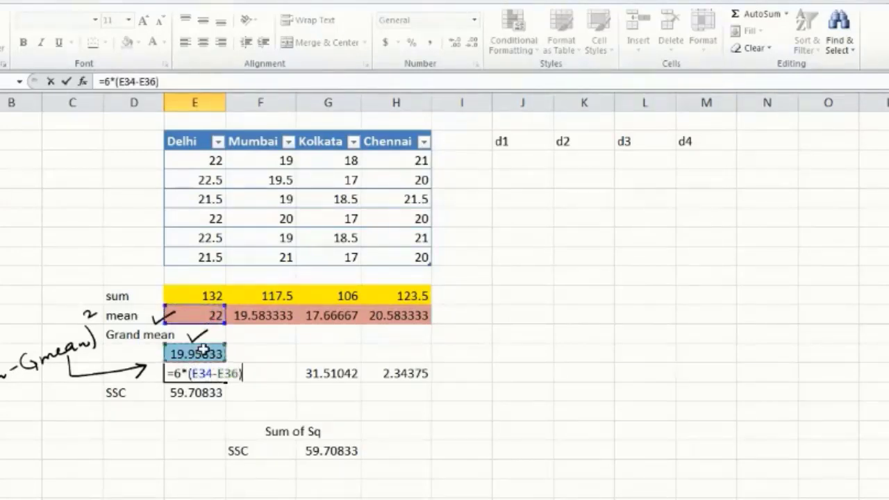
{"action": "type", "text": "^2"}
{"action": "key", "text": "Left"}
{"action": "key", "text": "Left"}
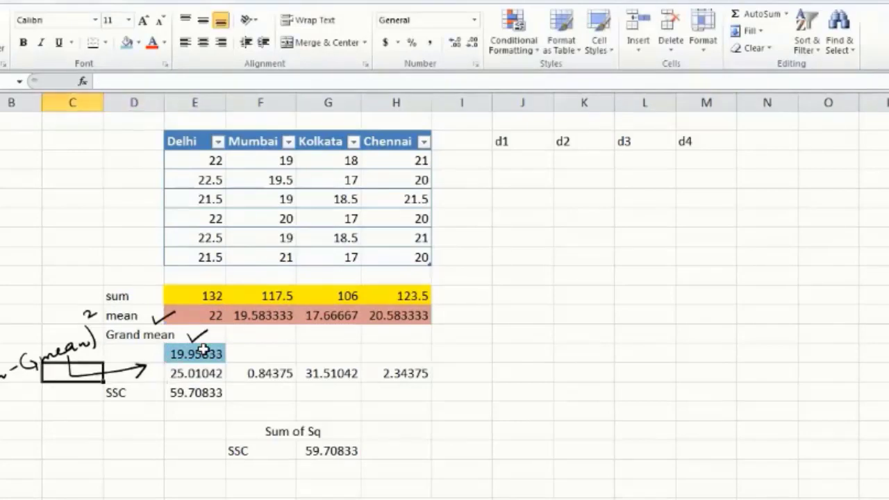
Step: Make the grand mean reference in E37 absolute, giving =6*(E34-$E$36)^2, and fill the formula across to H37
{"action": "double_click", "coordinate": [200, 372]}
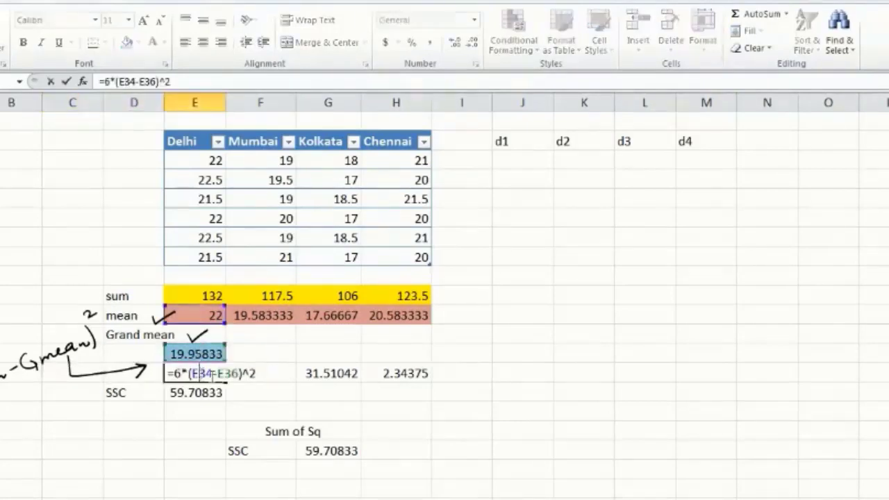
{"action": "type", "text": "$E"}
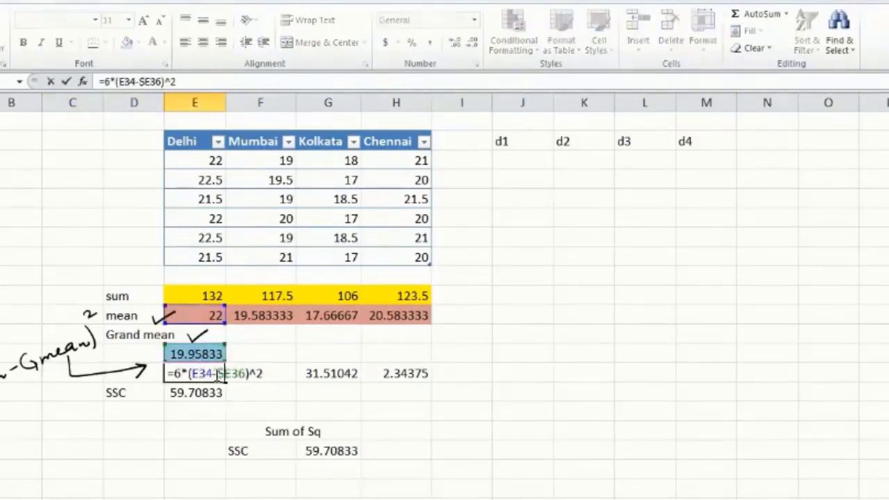
{"action": "type", "text": "$"}
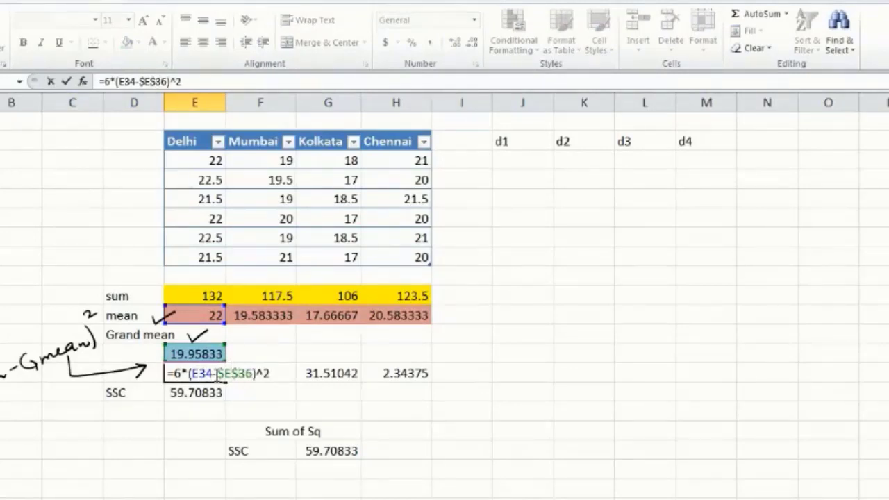
{"action": "key", "text": "Return"}
{"action": "left_click", "coordinate": [216, 375]}
{"action": "left_click_drag", "start_coordinate": [224, 382], "coordinate": [403, 375]}
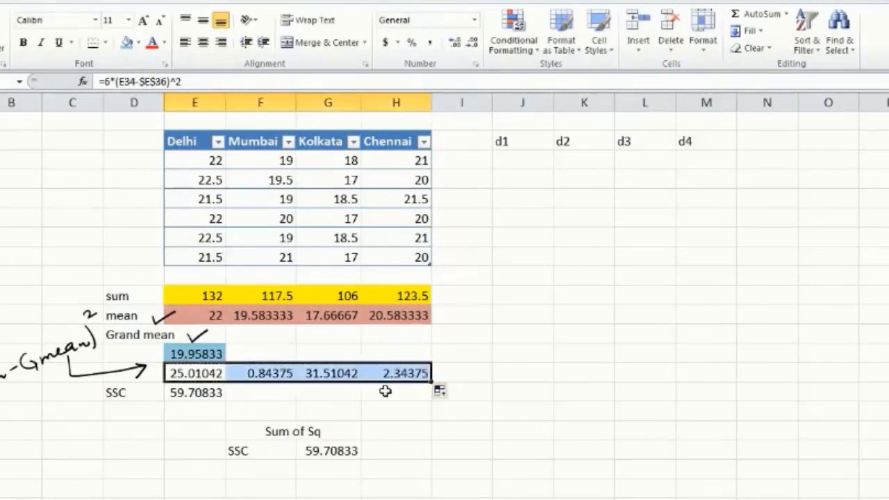
Step: Check the SSC formula in E38 and the range E37:H37 that it sums
{"action": "left_click", "coordinate": [386, 391]}
{"action": "double_click", "coordinate": [184, 393]}
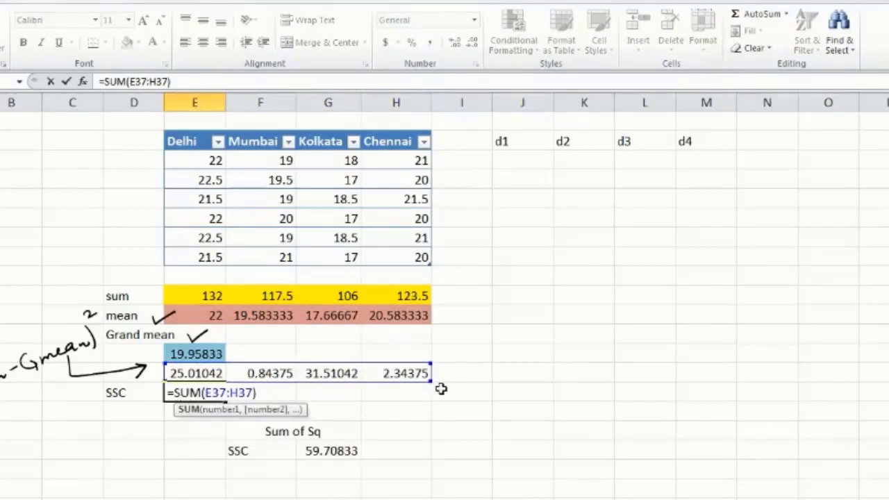
{"action": "key", "text": "Return"}
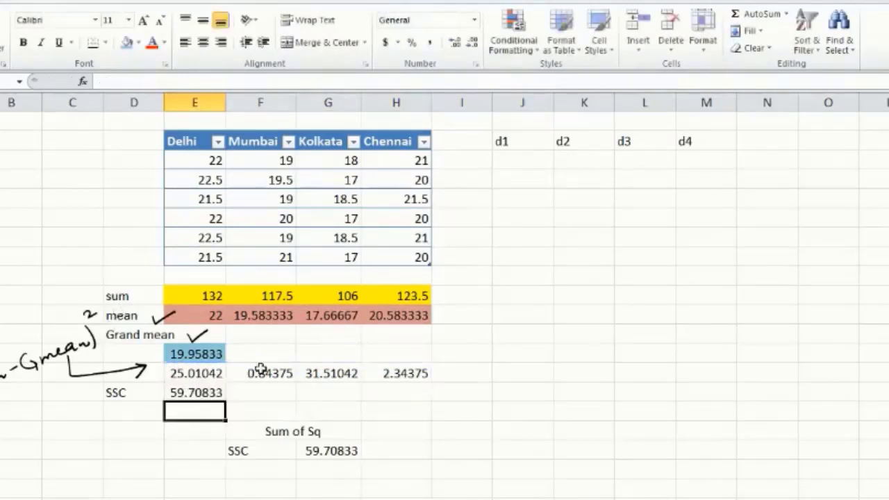
{"action": "left_click_drag", "start_coordinate": [204, 373], "coordinate": [410, 370]}
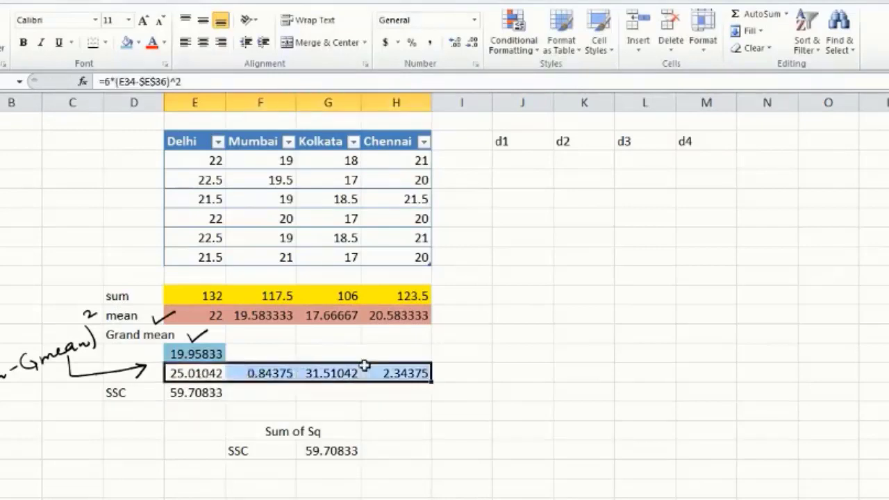
{"action": "left_click", "coordinate": [199, 394]}
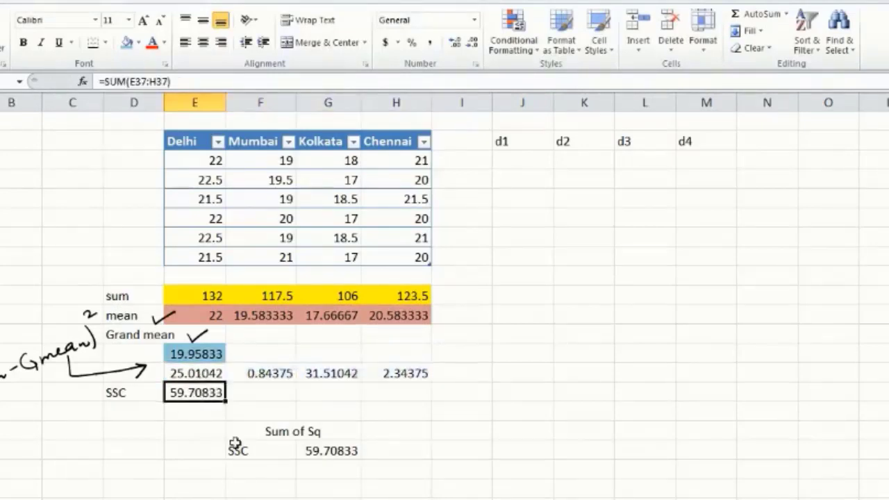
Step: Fill the merged "Sum of Sq" heading cell with a light olive green theme color
{"action": "left_click", "coordinate": [316, 427]}
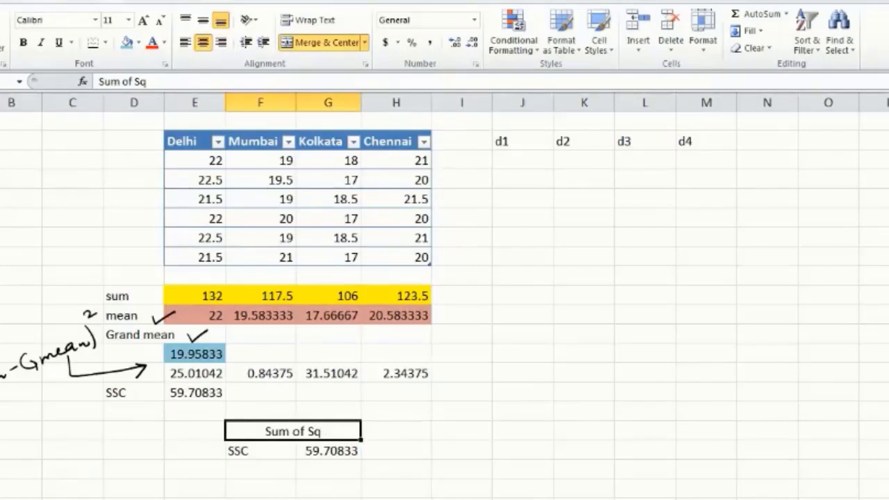
{"action": "left_click", "coordinate": [138, 43]}
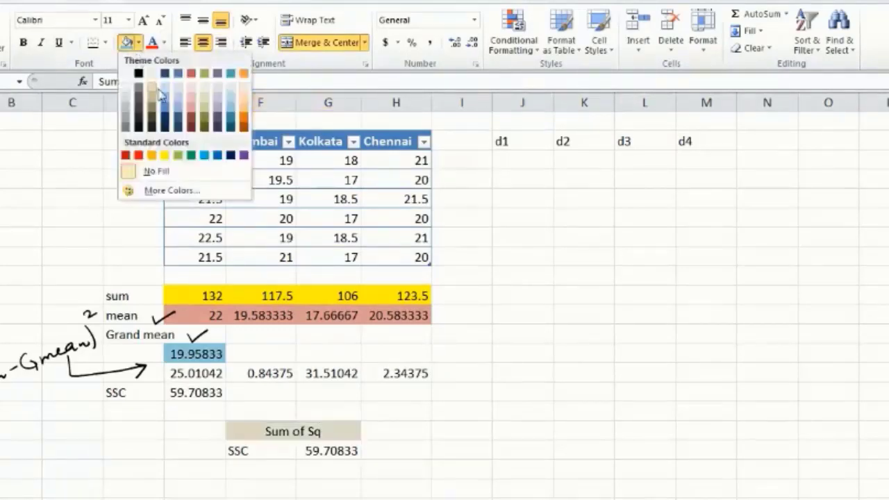
{"action": "left_click", "coordinate": [205, 110]}
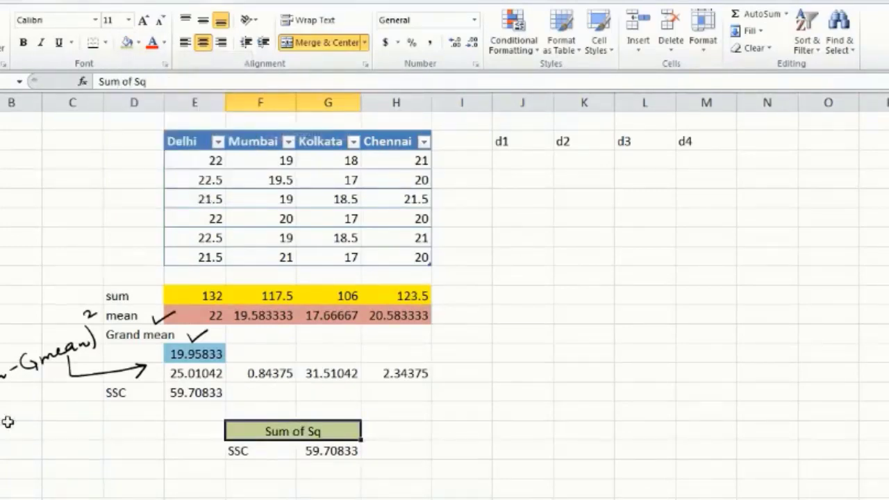
Step: Add the labels SSE in F43 and SST in F45, below the SSC row of the summary table
{"action": "left_click", "coordinate": [247, 486]}
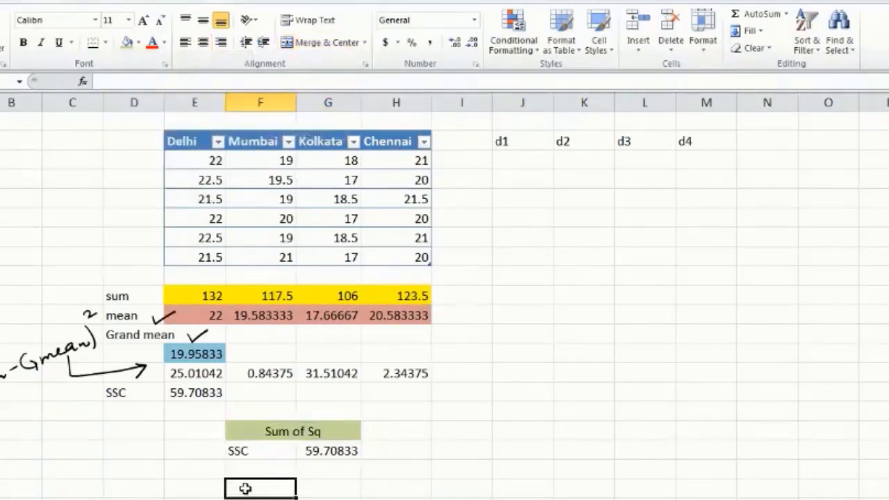
{"action": "scroll", "coordinate": [299, 452], "scroll_direction": "down", "scroll_amount": 1}
{"action": "type", "text": "SSE"}
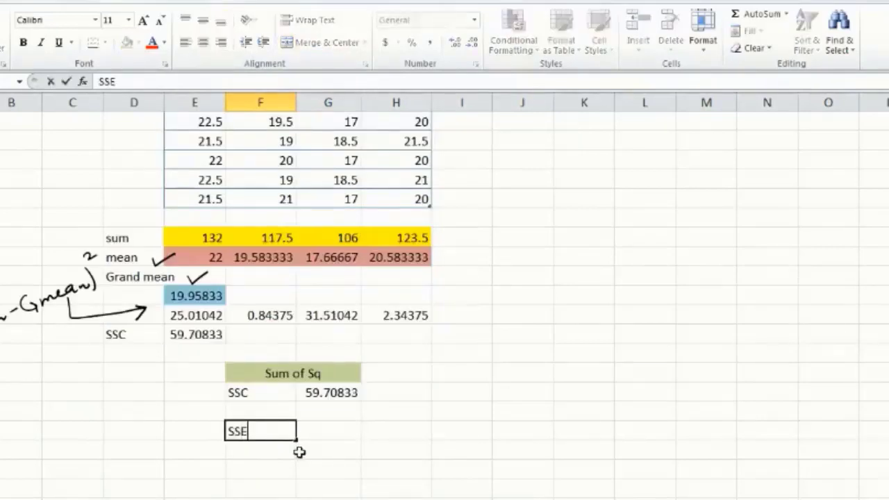
{"action": "left_click", "coordinate": [260, 473]}
{"action": "type", "text": "SST"}
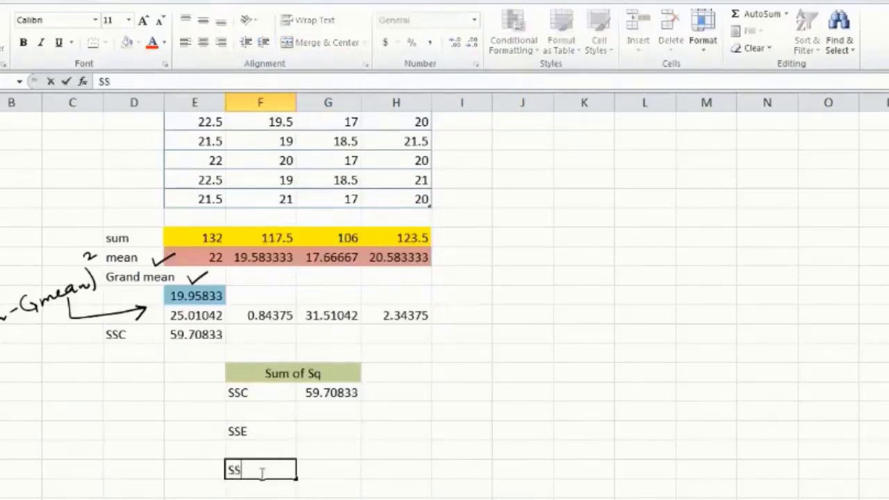
{"action": "left_click", "coordinate": [329, 471]}
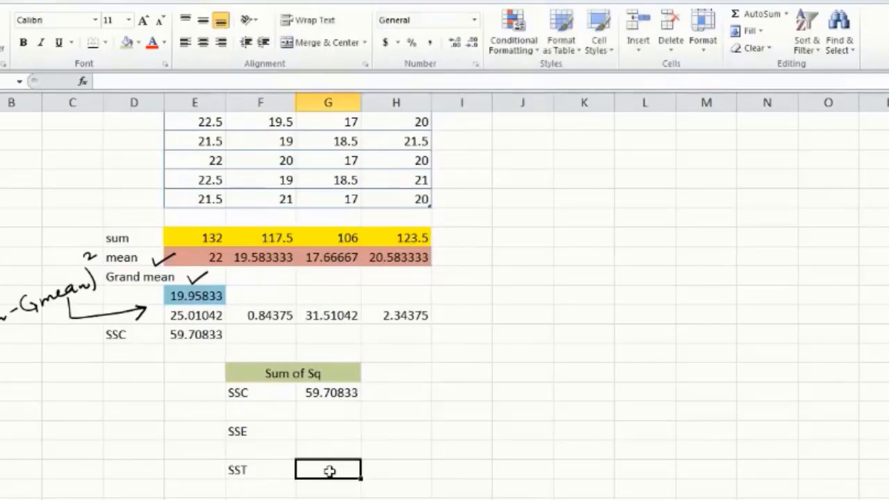
{"action": "scroll", "coordinate": [480, 399], "scroll_direction": "up", "scroll_amount": 1}
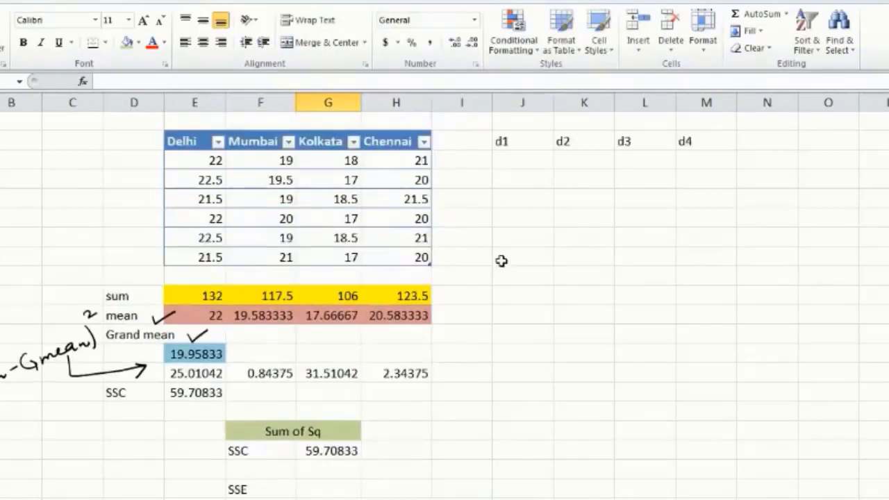
{"action": "double_click", "coordinate": [530, 160]}
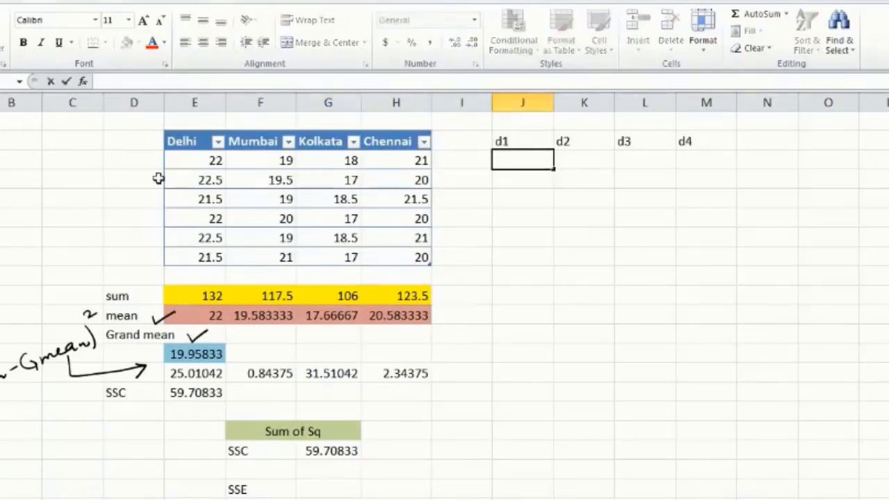
{"action": "type", "text": "="}
{"action": "left_click", "coordinate": [209, 161]}
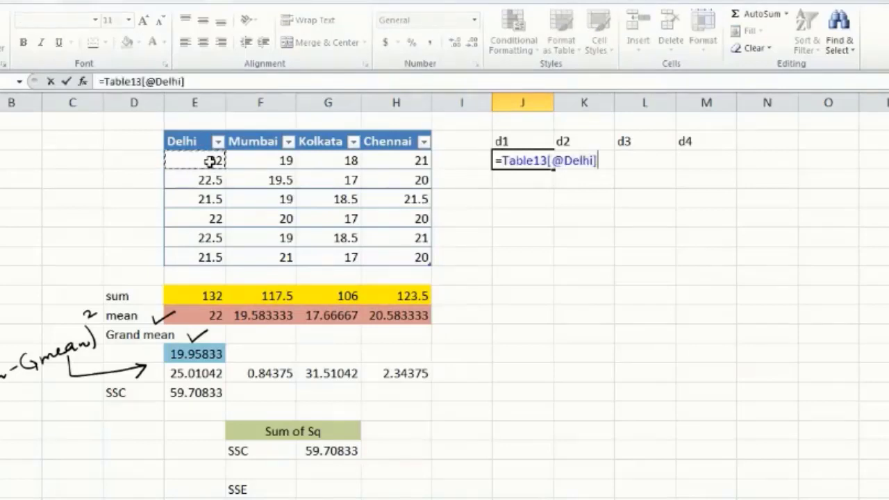
{"action": "type", "text": "-"}
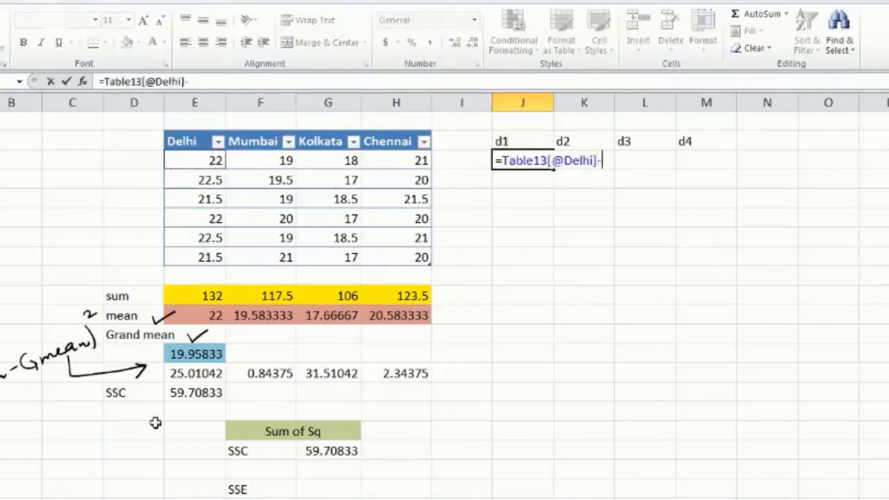
{"action": "left_click", "coordinate": [186, 355]}
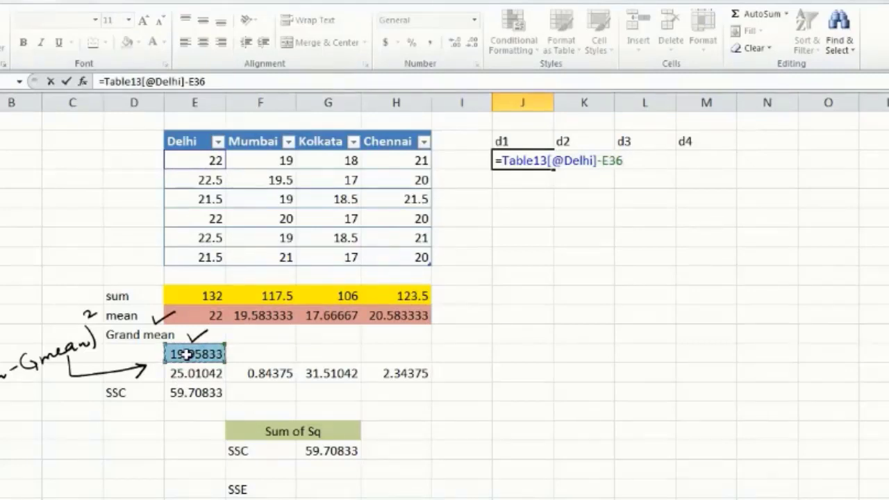
{"action": "key", "text": "BackSpace"}
{"action": "key", "text": "BackSpace"}
{"action": "key", "text": "BackSpace"}
{"action": "key", "text": "BackSpace"}
{"action": "key", "text": "BackSpace"}
{"action": "key", "text": "BackSpace"}
{"action": "key", "text": "BackSpace"}
{"action": "key", "text": "BackSpace"}
{"action": "key", "text": "BackSpace"}
{"action": "key", "text": "BackSpace"}
{"action": "key", "text": "BackSpace"}
{"action": "key", "text": "BackSpace"}
{"action": "key", "text": "BackSpace"}
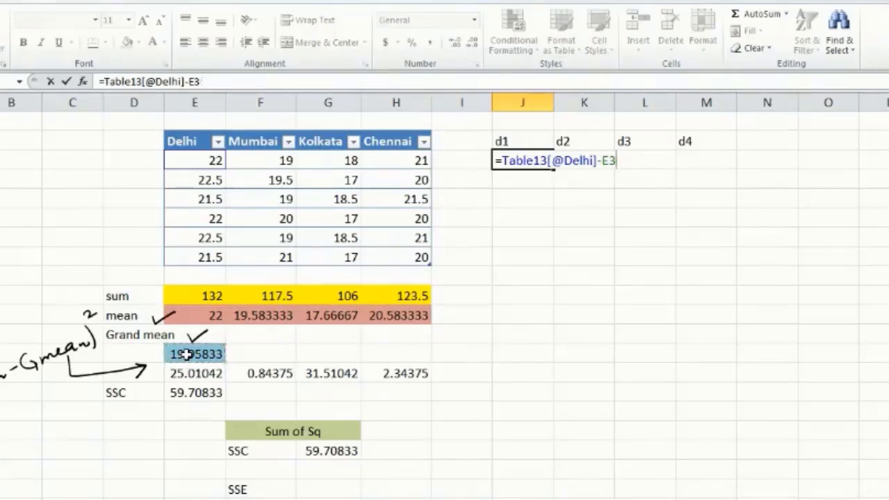
{"action": "key", "text": "BackSpace"}
{"action": "key", "text": "BackSpace"}
{"action": "key", "text": "BackSpace"}
{"action": "key", "text": "BackSpace"}
{"action": "key", "text": "BackSpace"}
{"action": "key", "text": "BackSpace"}
{"action": "type", "text": "("}
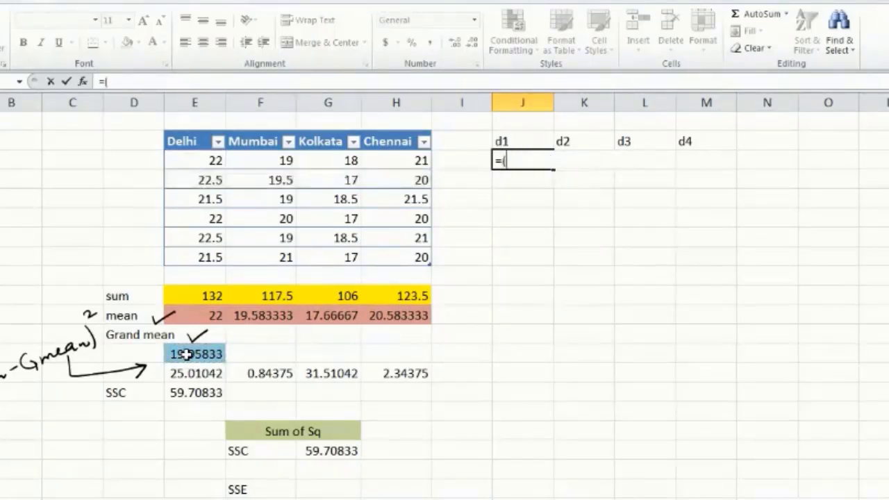
{"action": "left_click", "coordinate": [214, 161]}
{"action": "type", "text": "-"}
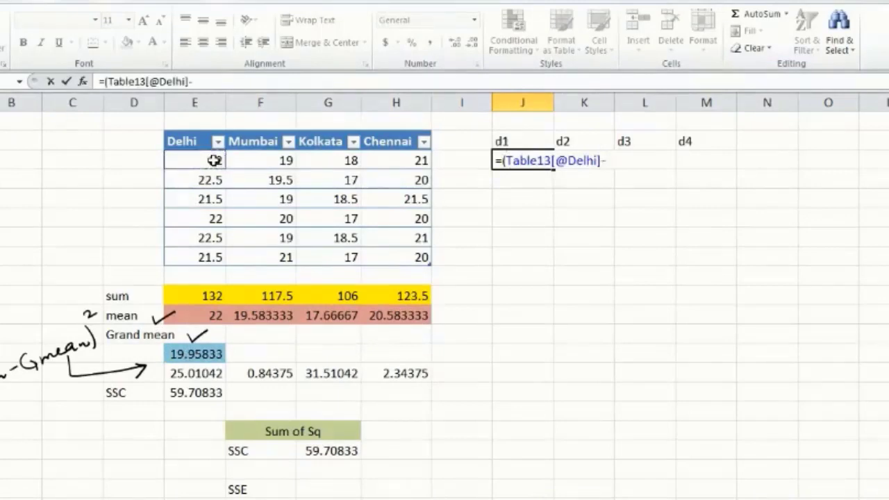
{"action": "left_click", "coordinate": [179, 355]}
{"action": "type", "text": ")"}
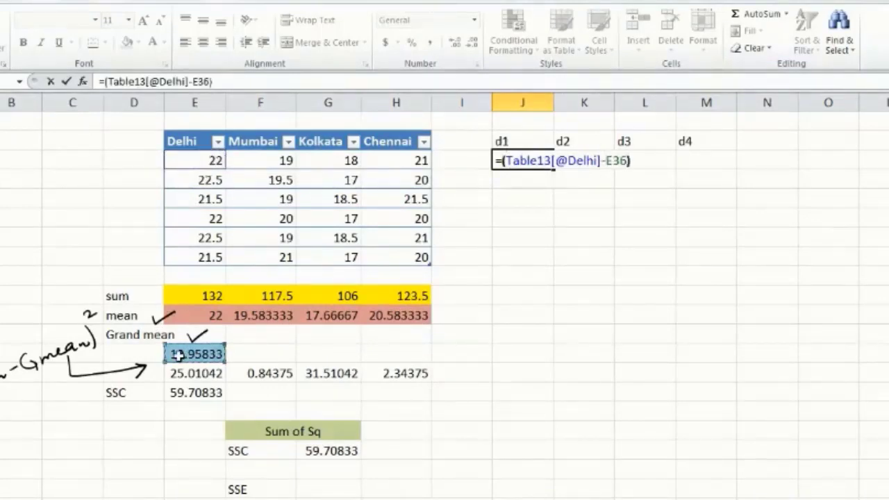
{"action": "type", "text": "^2"}
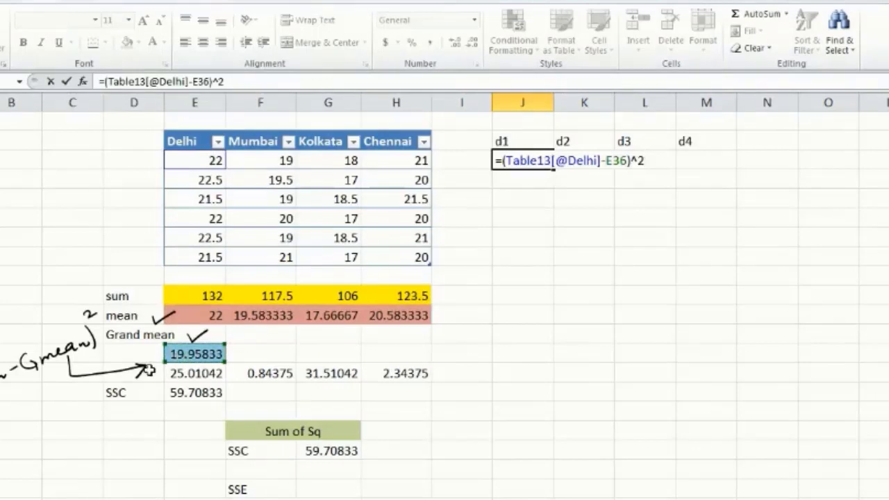
{"action": "left_click", "coordinate": [609, 160]}
{"action": "type", "text": "$"}
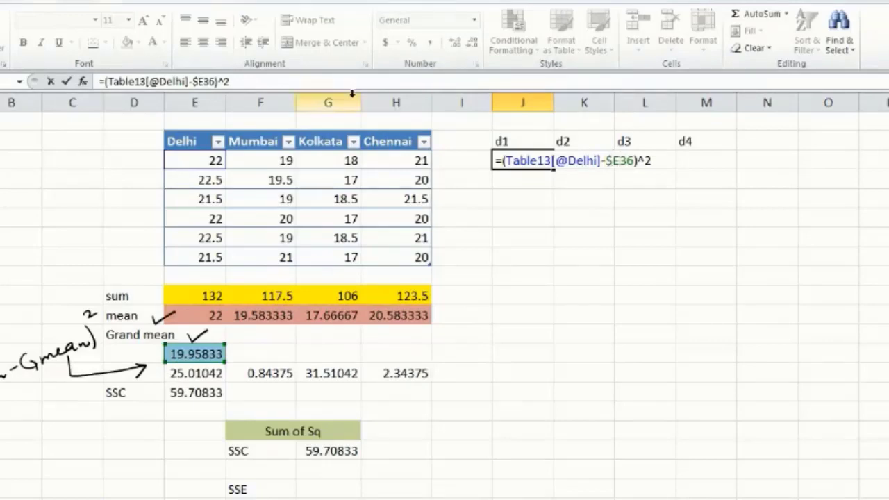
{"action": "key", "text": "Right"}
{"action": "type", "text": "$"}
{"action": "key", "text": "Return"}
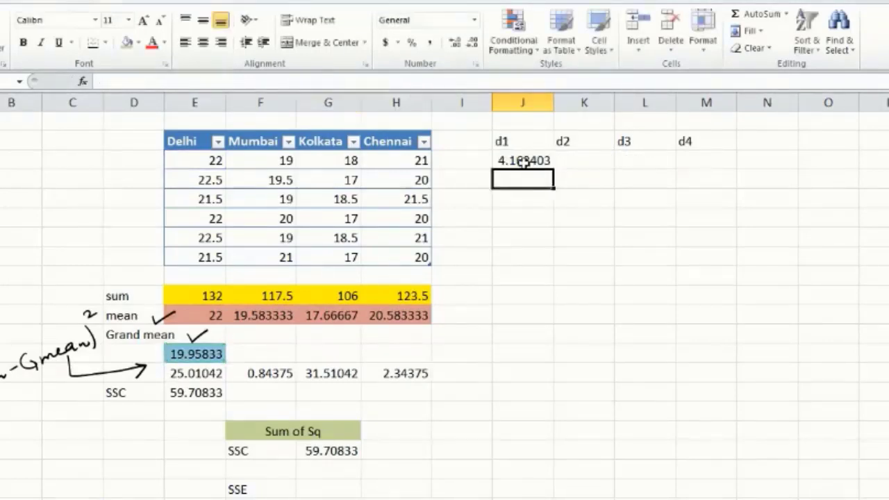
Step: Fill the d1 formula from J26 down to J31, and extend the column across to M31
{"action": "left_click", "coordinate": [527, 160]}
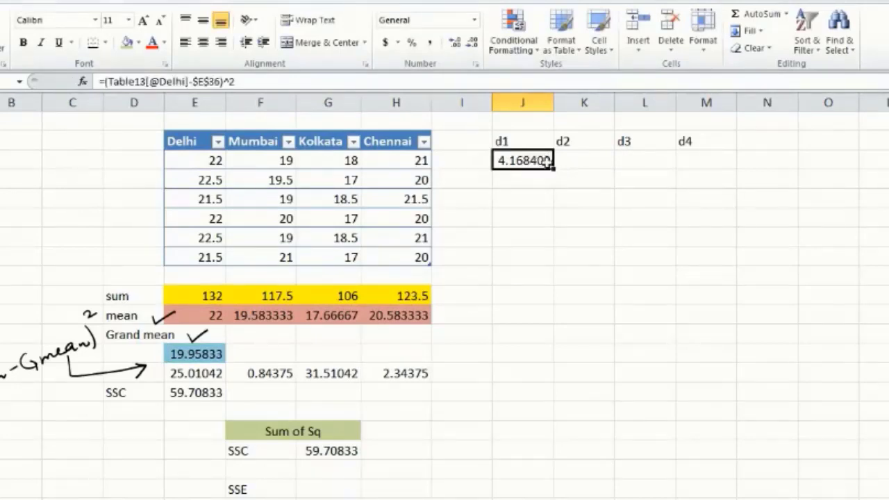
{"action": "left_click_drag", "start_coordinate": [554, 167], "coordinate": [552, 260]}
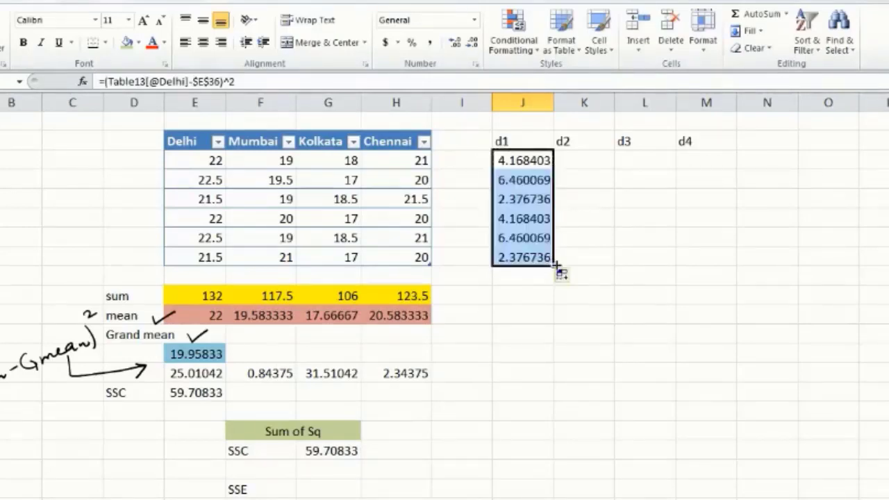
{"action": "left_click_drag", "start_coordinate": [555, 263], "coordinate": [707, 263]}
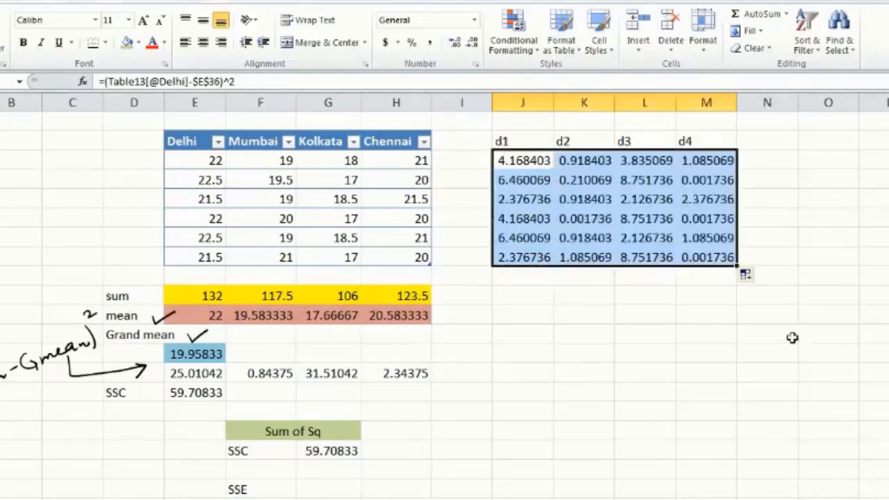
Step: Compare with the finished example above, undo both fills of the deviation formula, and clear J26
{"action": "scroll", "coordinate": [769, 288], "scroll_direction": "up", "scroll_amount": 2}
{"action": "scroll", "coordinate": [769, 288], "scroll_direction": "up", "scroll_amount": 2}
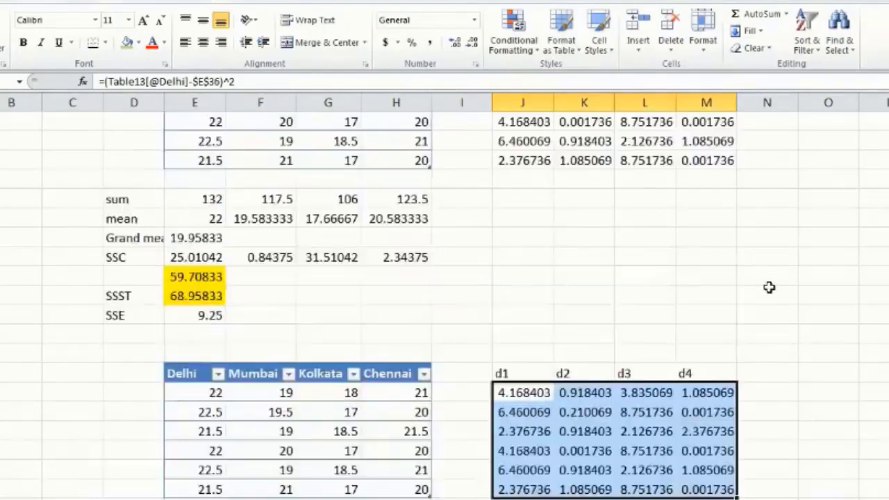
{"action": "scroll", "coordinate": [768, 288], "scroll_direction": "up", "scroll_amount": 3}
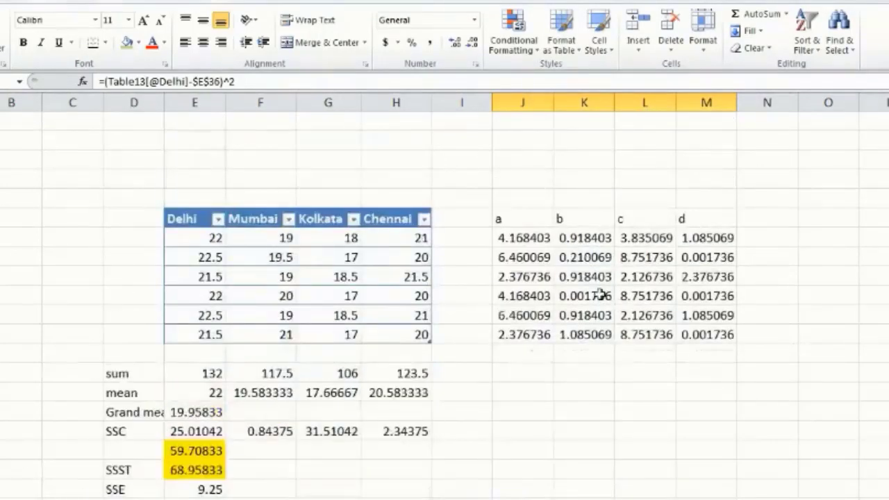
{"action": "scroll", "coordinate": [602, 294], "scroll_direction": "down", "scroll_amount": 5}
{"action": "left_click", "coordinate": [631, 424]}
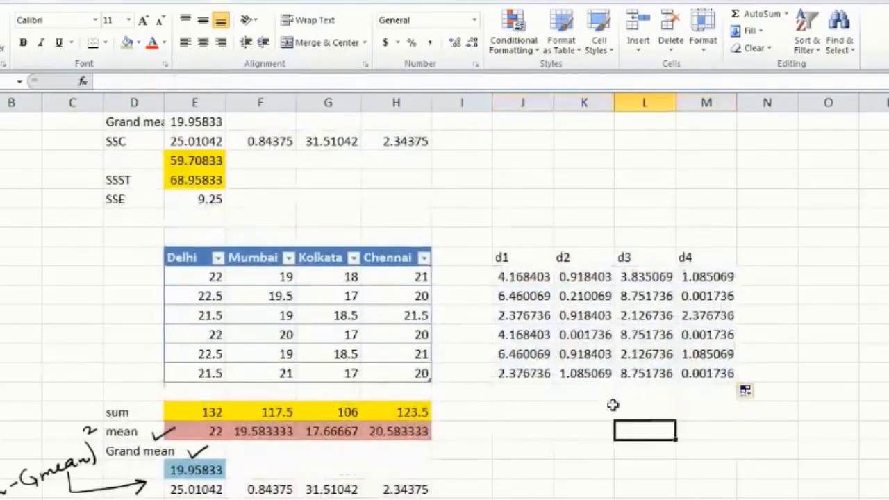
{"action": "scroll", "coordinate": [545, 333], "scroll_direction": "down", "scroll_amount": 1}
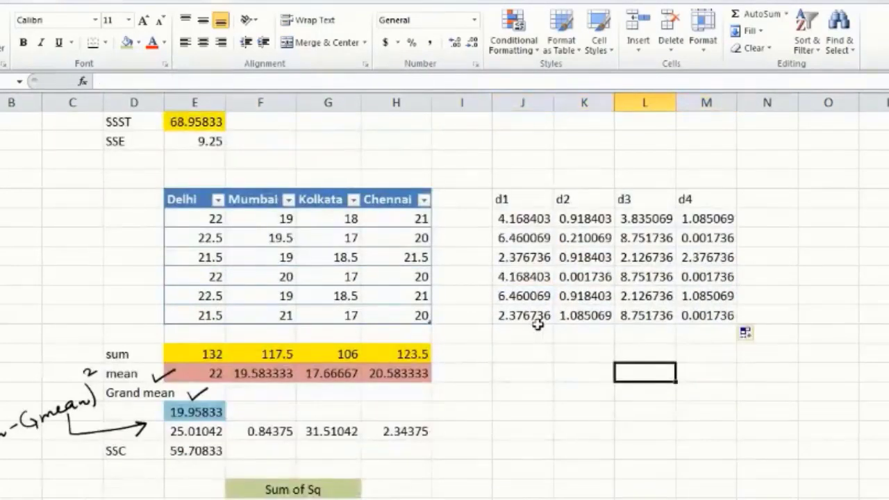
{"action": "key", "text": "ctrl+z"}
{"action": "key", "text": "ctrl+z"}
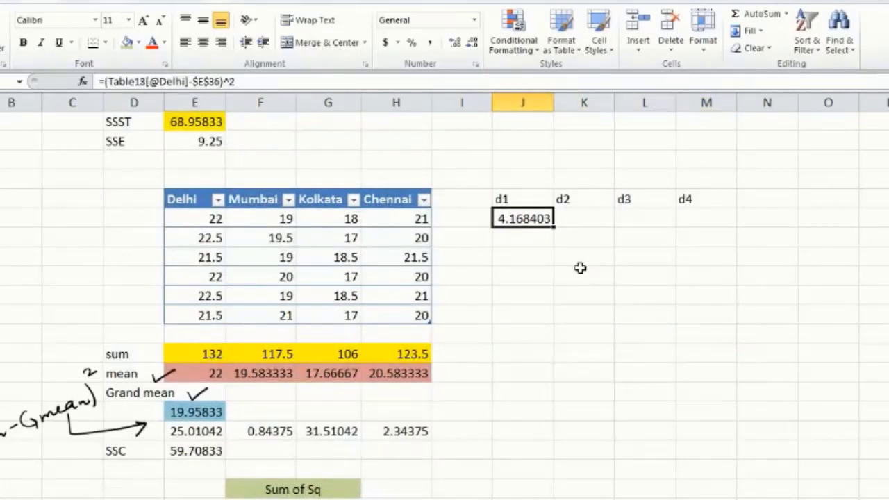
{"action": "key", "text": "Delete"}
{"action": "double_click", "coordinate": [522, 216]}
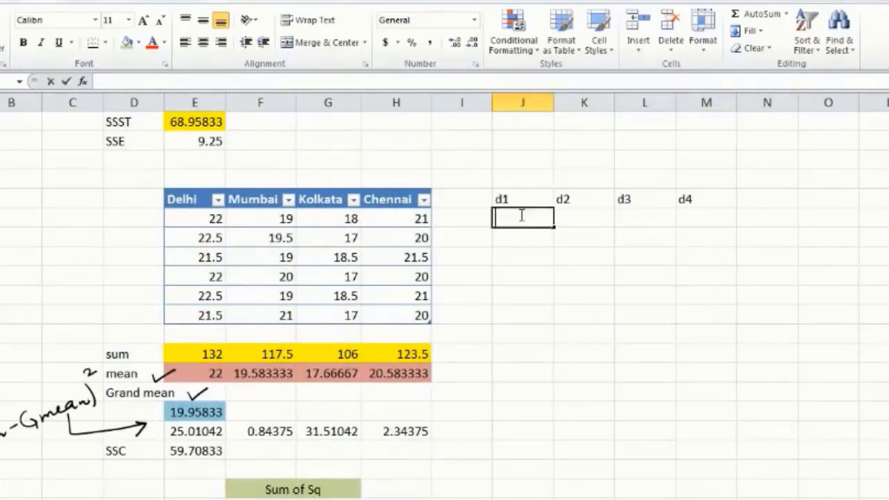
{"action": "type", "text": "="}
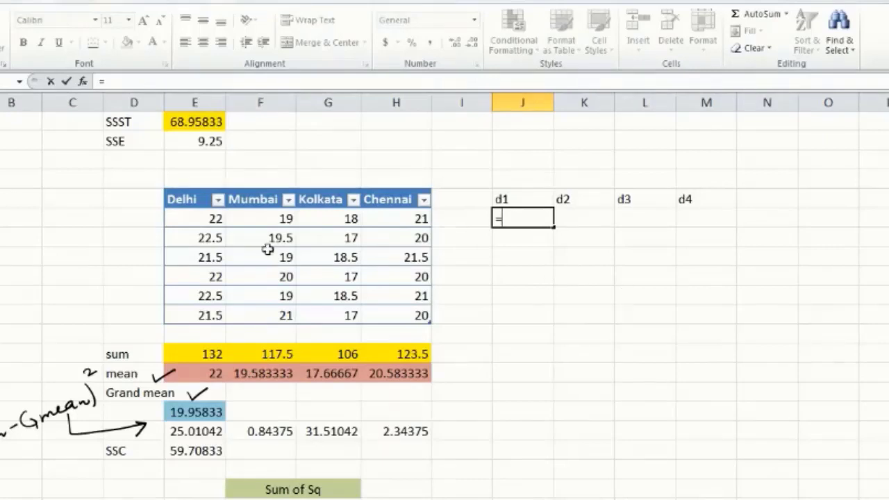
{"action": "left_click", "coordinate": [209, 219]}
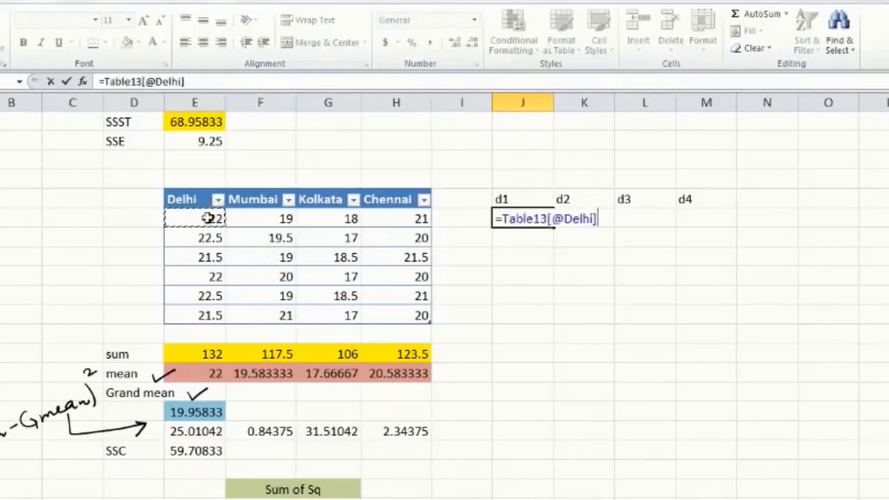
{"action": "key", "text": "BackSpace"}
{"action": "key", "text": "BackSpace"}
{"action": "key", "text": "BackSpace"}
{"action": "key", "text": "BackSpace"}
{"action": "key", "text": "BackSpace"}
{"action": "key", "text": "BackSpace"}
{"action": "key", "text": "BackSpace"}
{"action": "key", "text": "BackSpace"}
{"action": "key", "text": "BackSpace"}
{"action": "key", "text": "BackSpace"}
{"action": "key", "text": "BackSpace"}
{"action": "key", "text": "BackSpace"}
{"action": "key", "text": "BackSpace"}
{"action": "key", "text": "BackSpace"}
{"action": "key", "text": "BackSpace"}
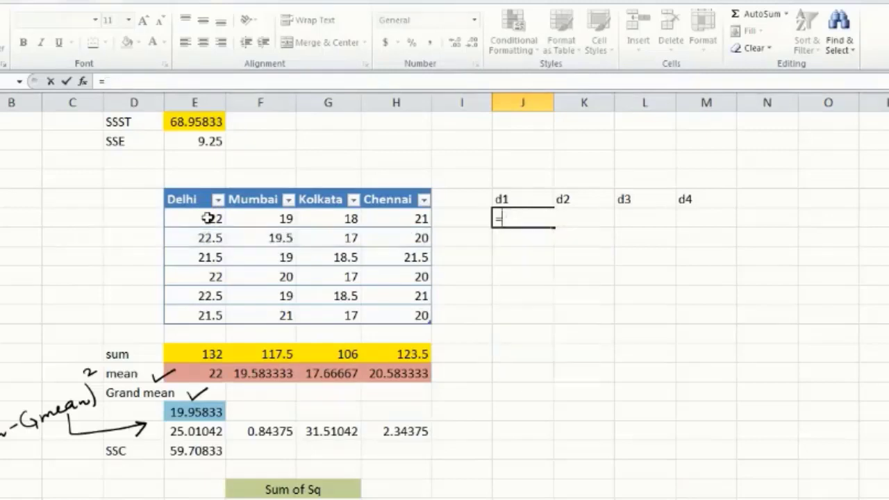
{"action": "type", "text": "("}
{"action": "left_click", "coordinate": [209, 218]}
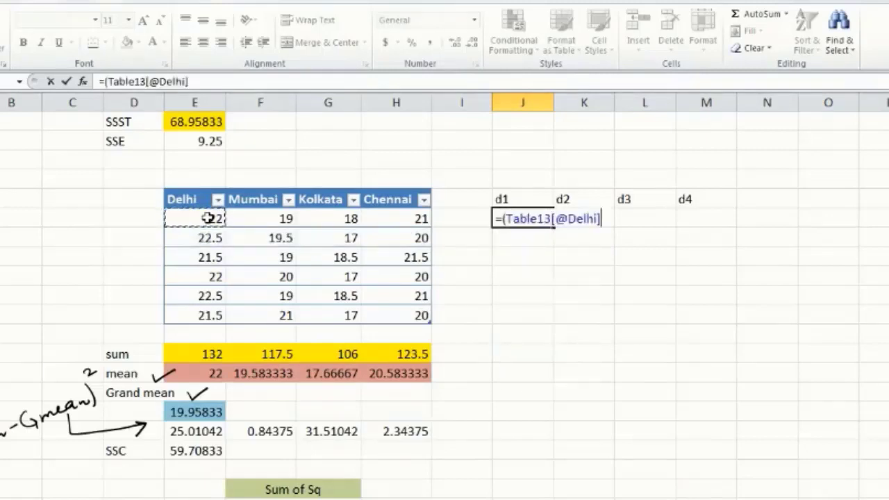
{"action": "type", "text": "-"}
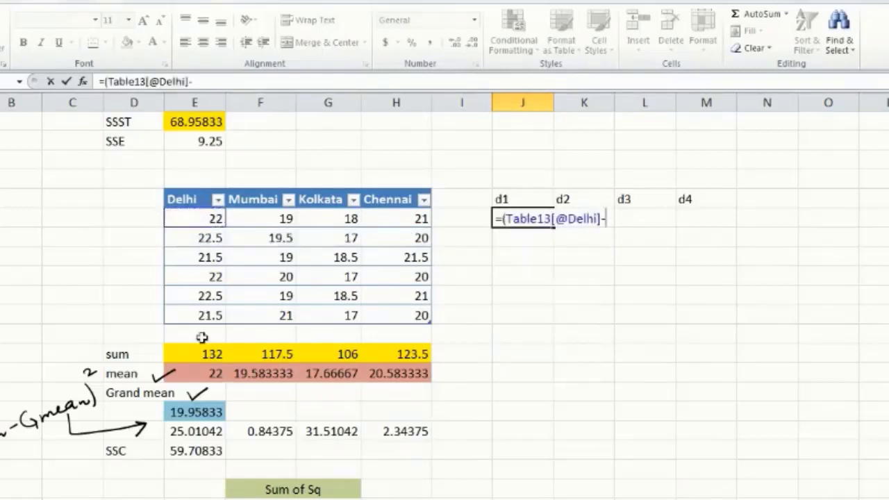
{"action": "left_click", "coordinate": [209, 410]}
{"action": "type", "text": ")^2"}
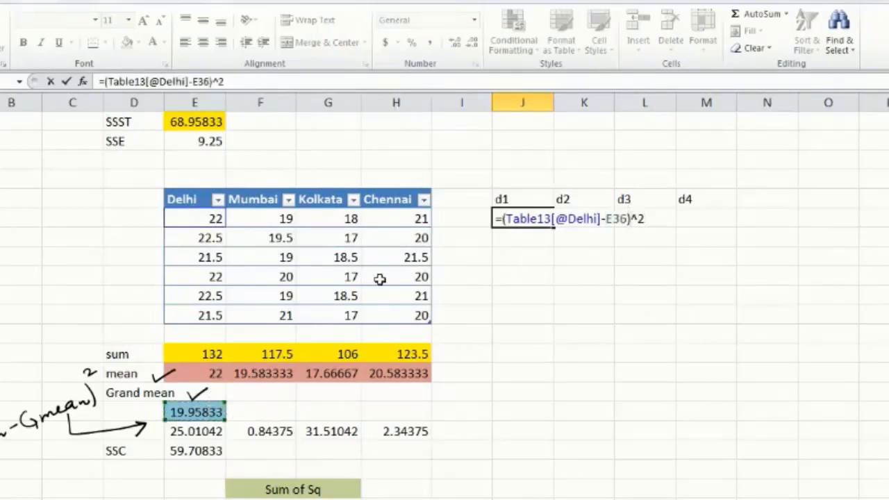
{"action": "key", "text": "Left"}
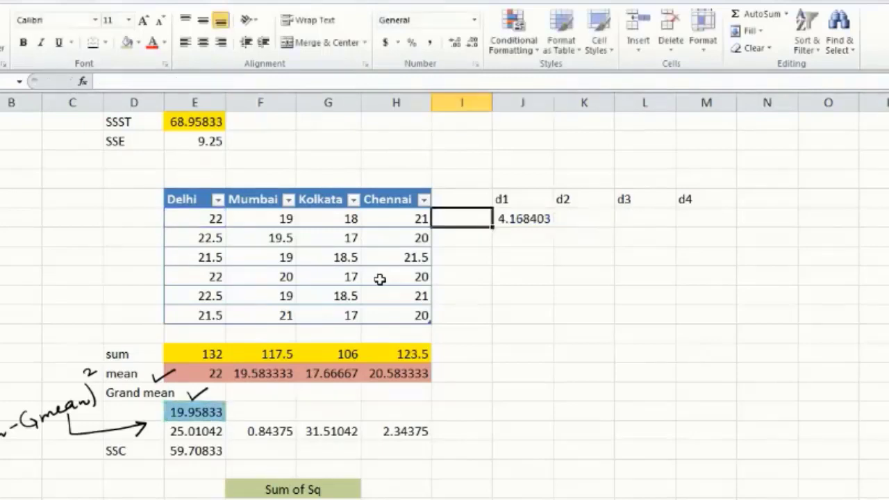
Step: Make the grand mean reference in J26 absolute as $E$36, and fill the formula through J26:M31
{"action": "double_click", "coordinate": [521, 221]}
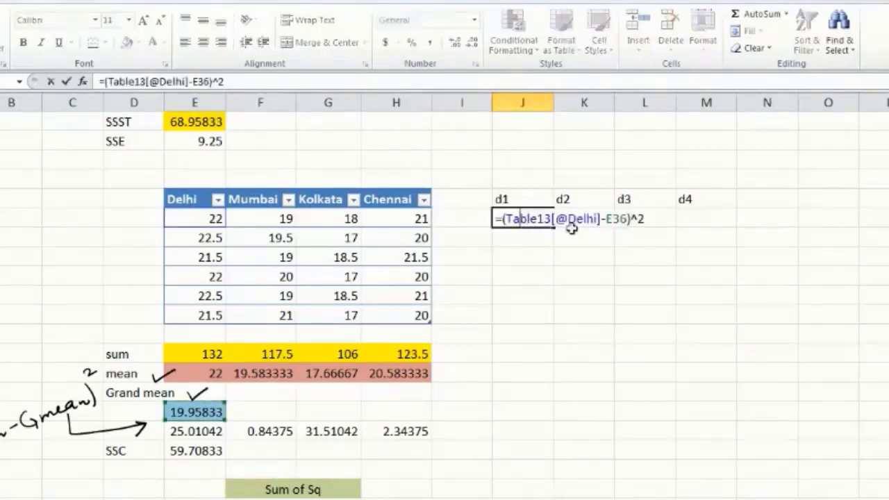
{"action": "left_click", "coordinate": [608, 219]}
{"action": "type", "text": "$E"}
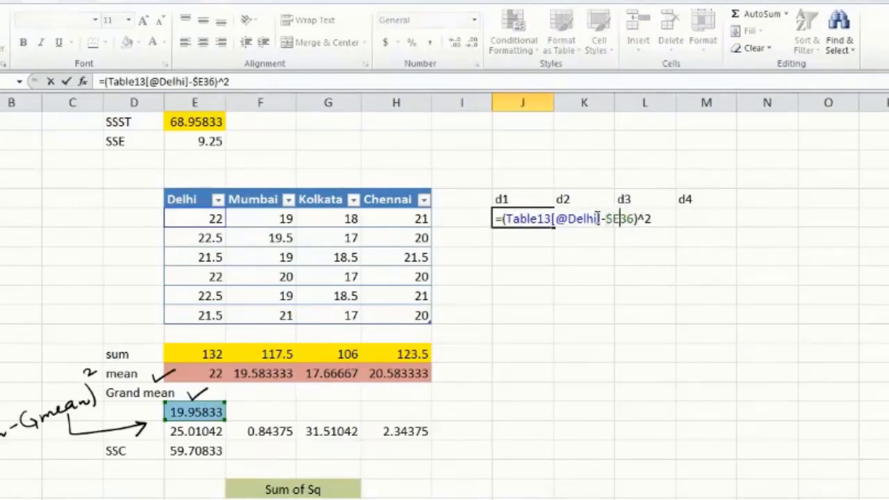
{"action": "type", "text": "$"}
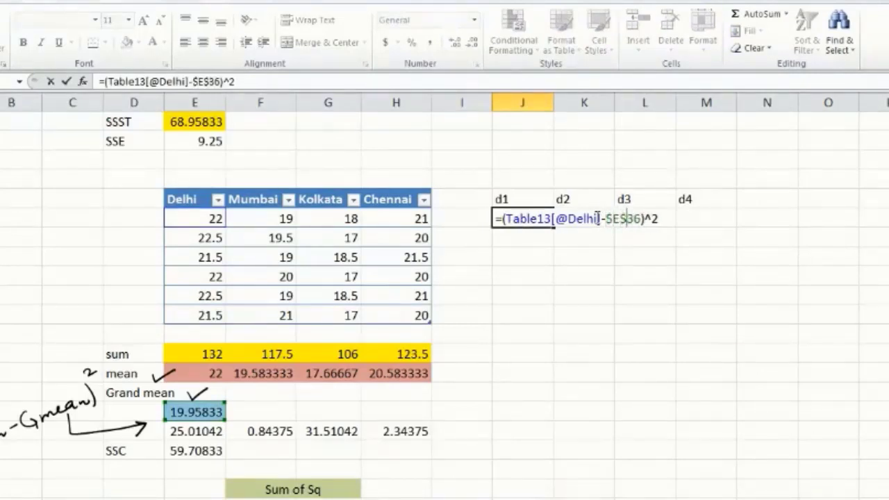
{"action": "key", "text": "Return"}
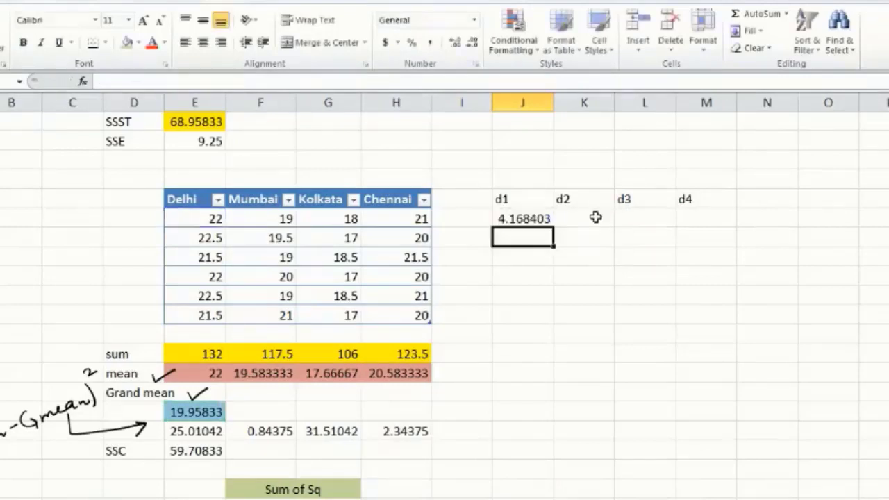
{"action": "left_click", "coordinate": [543, 220]}
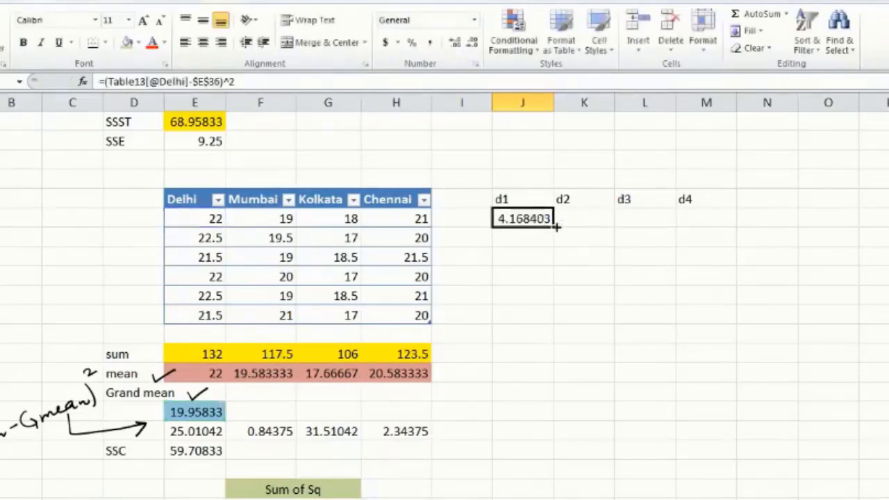
{"action": "left_click_drag", "start_coordinate": [556, 226], "coordinate": [738, 319]}
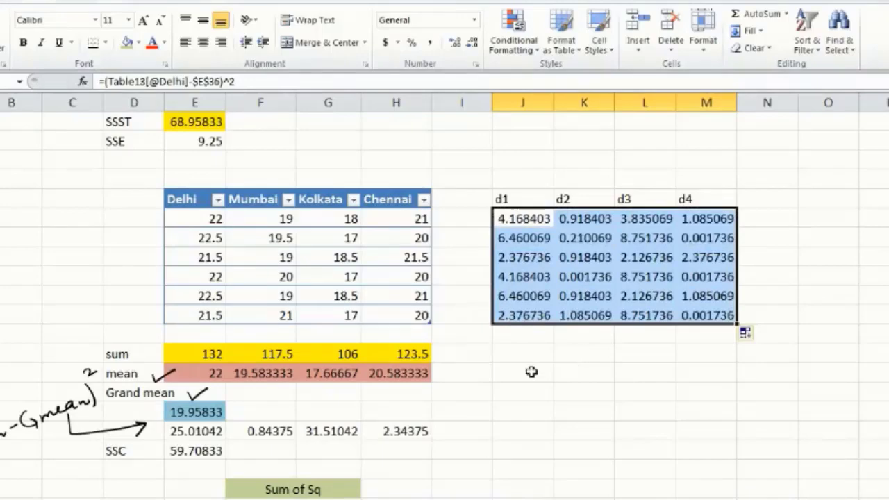
Step: Calculate SST in G45 as the sum of the squared deviations in J26:M31
{"action": "scroll", "coordinate": [528, 373], "scroll_direction": "down", "scroll_amount": 2}
{"action": "left_click", "coordinate": [328, 469]}
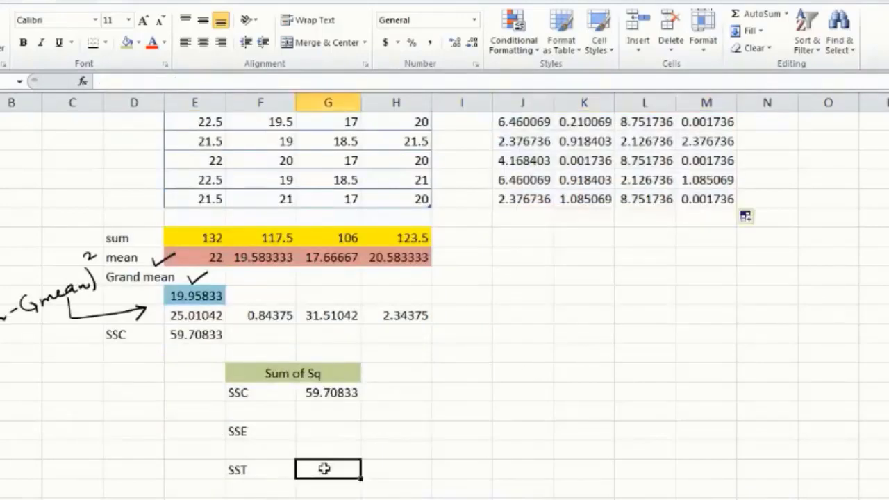
{"action": "double_click", "coordinate": [326, 470]}
{"action": "type", "text": "=sum("}
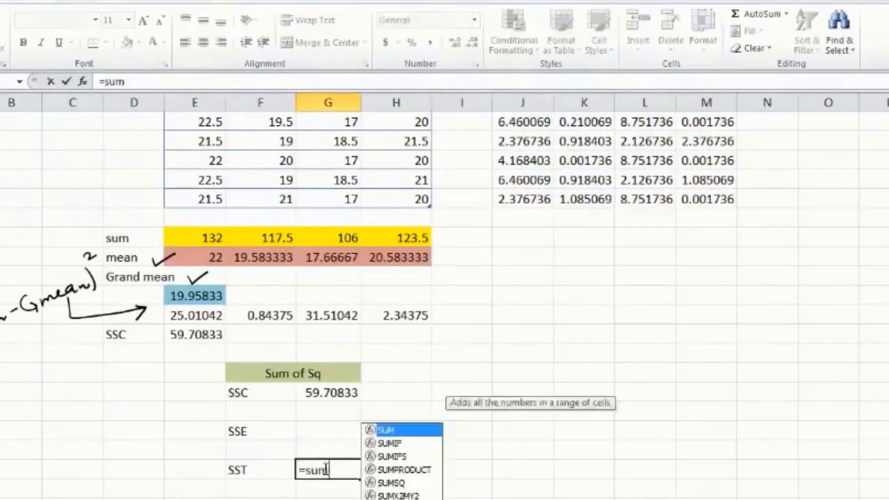
{"action": "scroll", "coordinate": [387, 435], "scroll_direction": "up", "scroll_amount": 2}
{"action": "left_click_drag", "start_coordinate": [518, 219], "coordinate": [686, 316]}
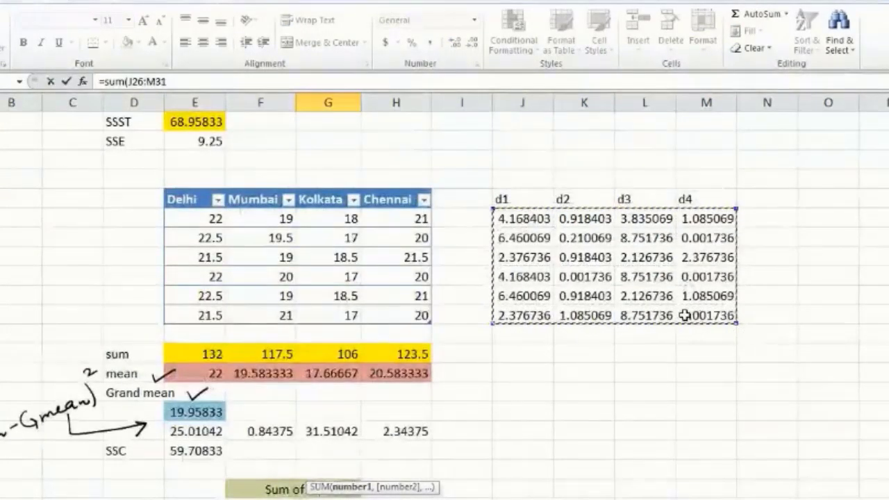
{"action": "key", "text": "Return"}
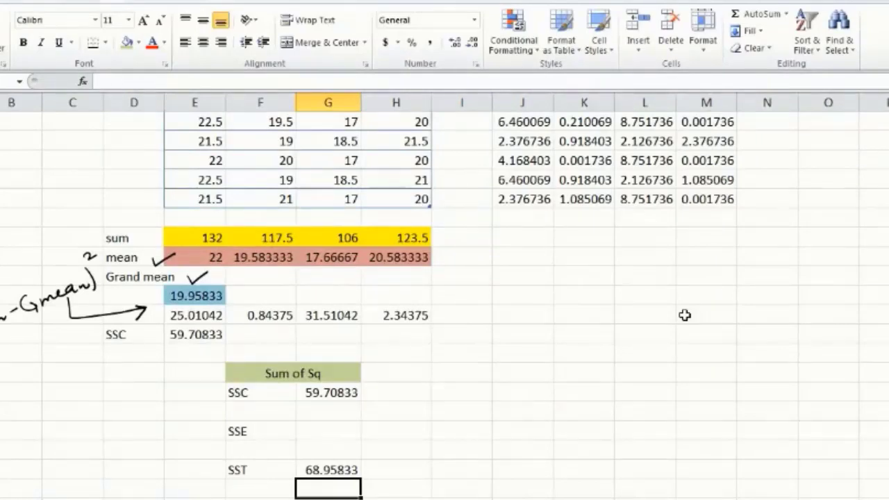
Step: Calculate SSE in G43 with the formula =G45-G41, subtracting SSC from SST
{"action": "double_click", "coordinate": [334, 431]}
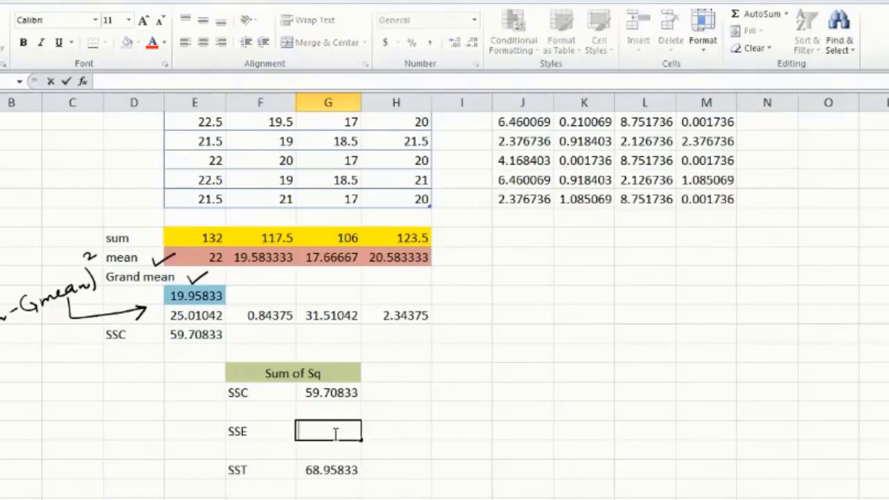
{"action": "type", "text": "="}
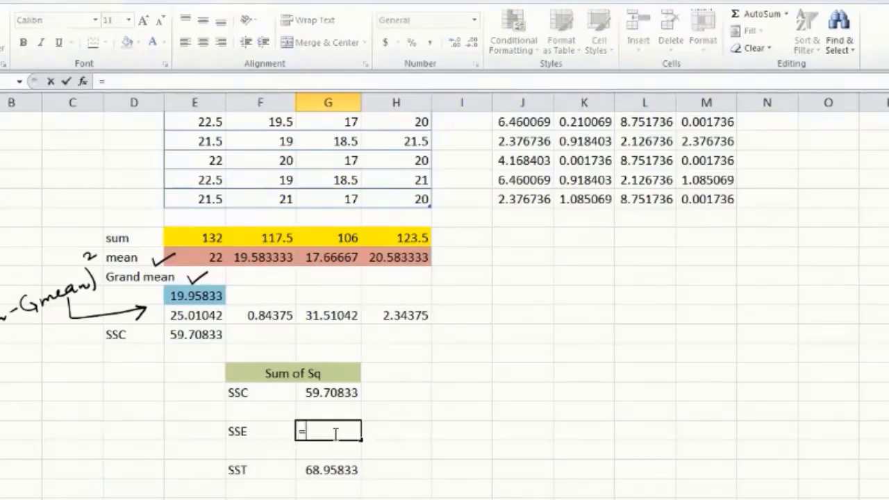
{"action": "left_click", "coordinate": [309, 470]}
{"action": "type", "text": "-"}
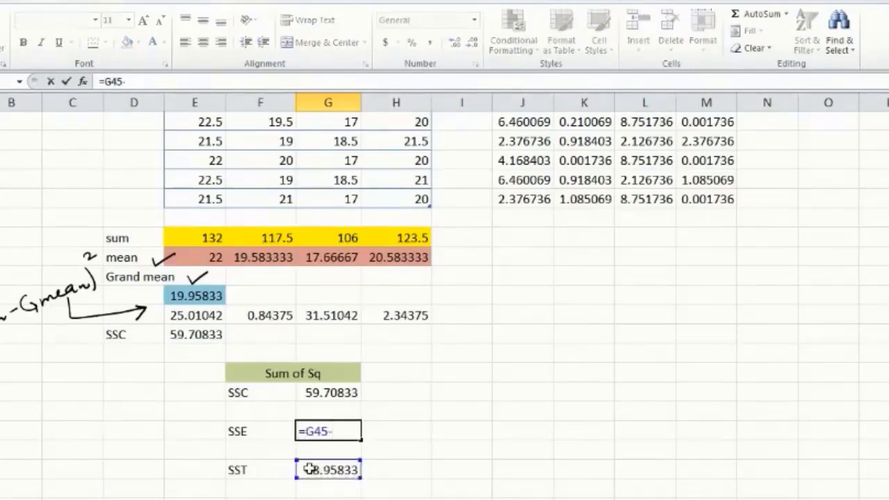
{"action": "left_click", "coordinate": [330, 393]}
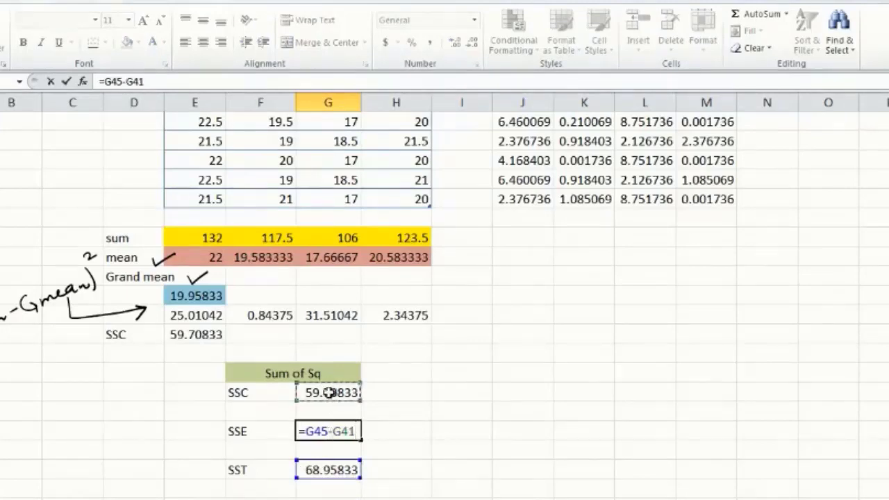
{"action": "key", "text": "Return"}
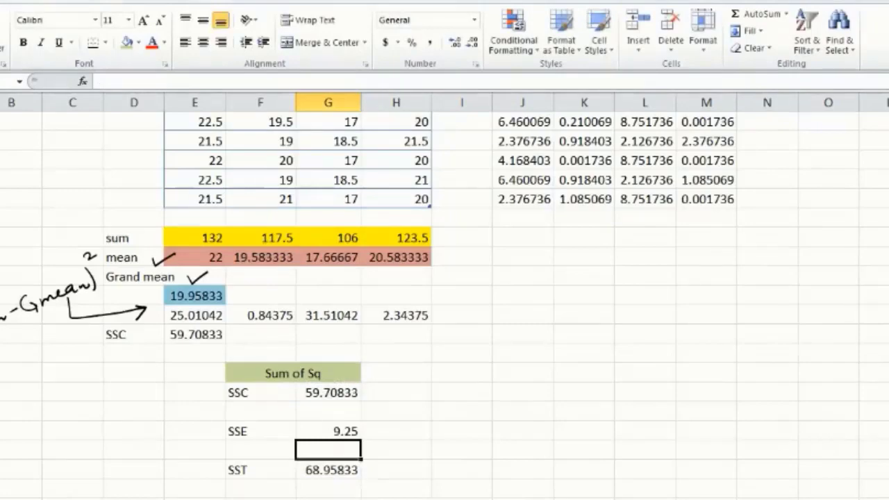
Step: Add a df column header in H40 beside Sum of Sq, and enter 3 for SSC in H41
{"action": "scroll", "coordinate": [732, 353], "scroll_direction": "up", "scroll_amount": 1}
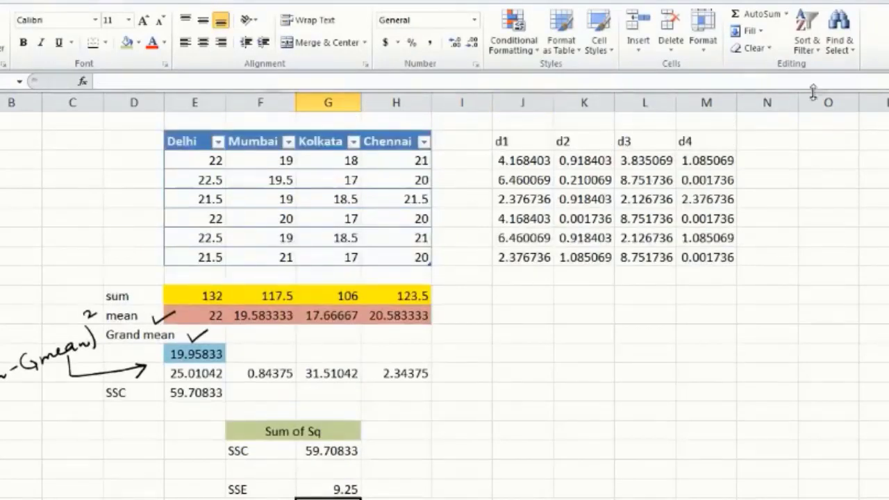
{"action": "scroll", "coordinate": [697, 282], "scroll_direction": "down", "scroll_amount": 1}
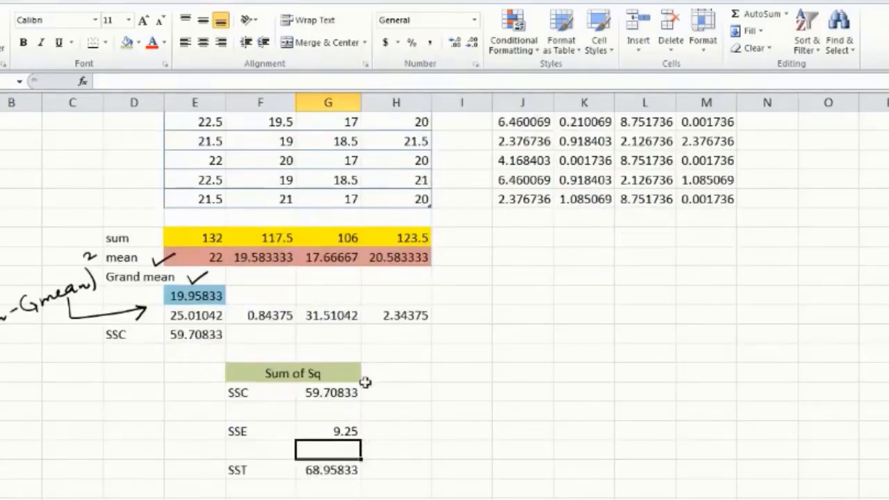
{"action": "left_click", "coordinate": [401, 376]}
{"action": "type", "text": "df"}
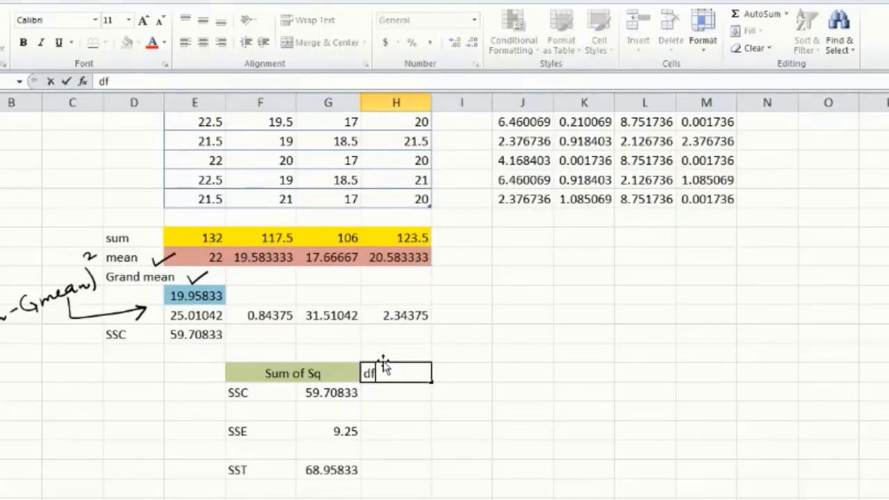
{"action": "key", "text": "Return"}
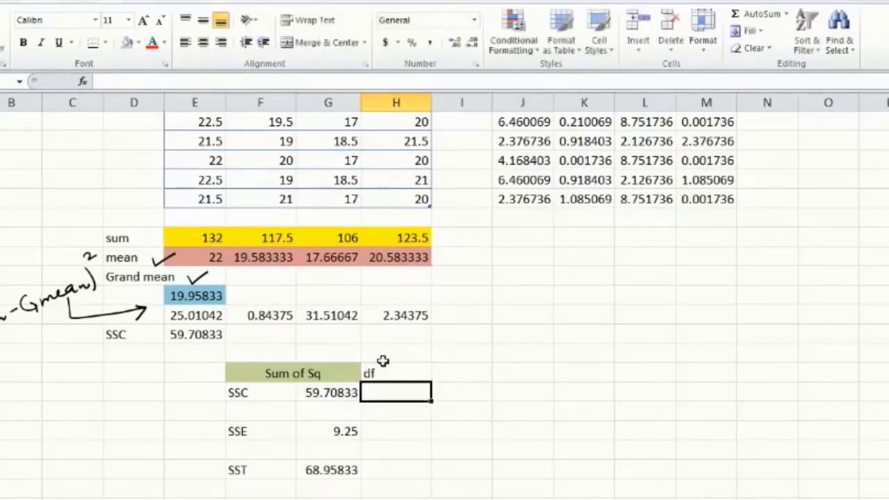
{"action": "scroll", "coordinate": [431, 350], "scroll_direction": "up", "scroll_amount": 2}
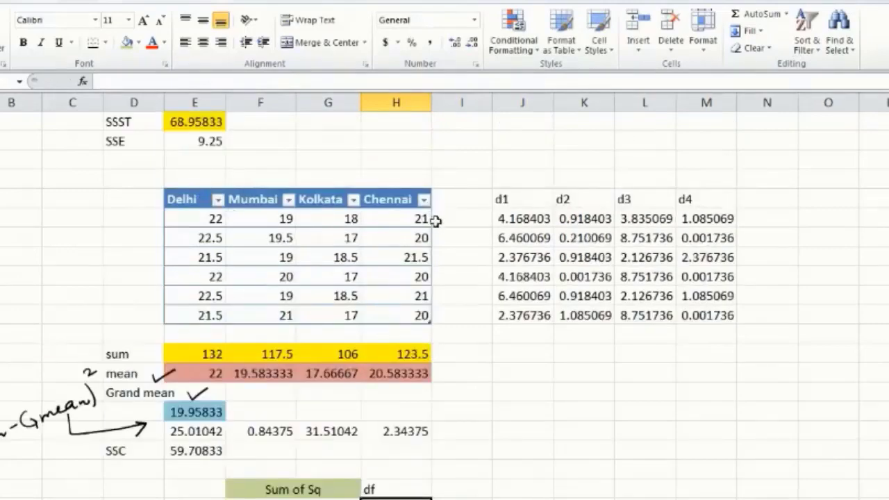
{"action": "scroll", "coordinate": [433, 222], "scroll_direction": "down", "scroll_amount": 1}
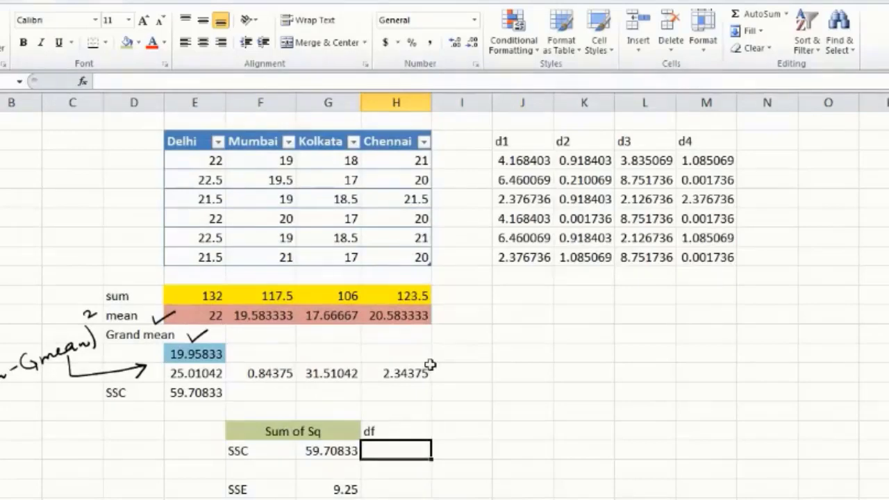
{"action": "type", "text": "3"}
{"action": "key", "text": "Return"}
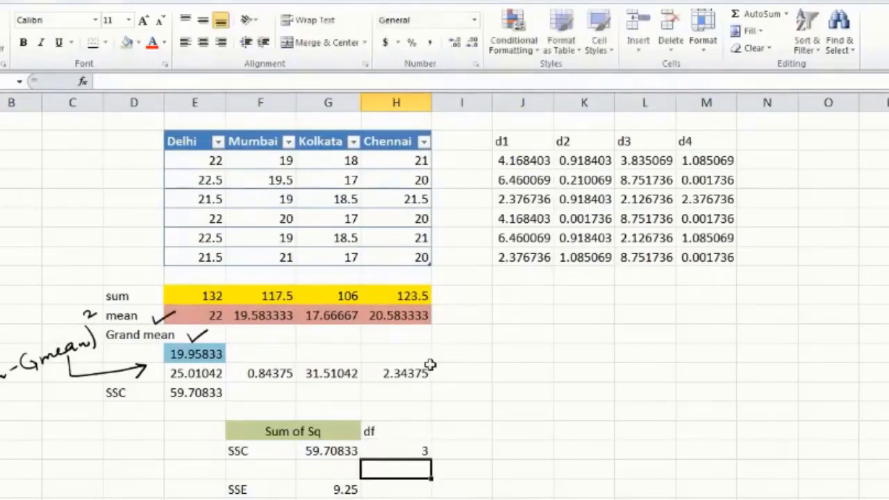
Step: Review the city data values, and enter 24-4 as the SSE degrees of freedom in H43
{"action": "scroll", "coordinate": [430, 378], "scroll_direction": "down", "scroll_amount": 1}
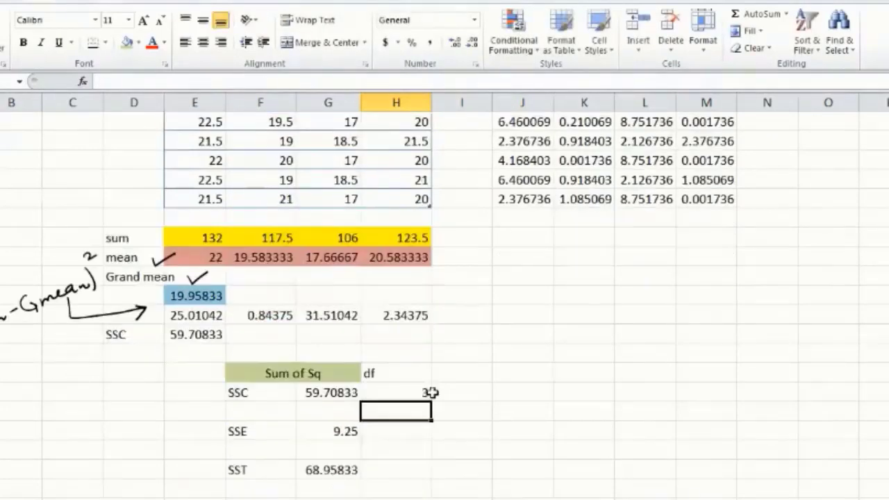
{"action": "left_click", "coordinate": [414, 433]}
{"action": "scroll", "coordinate": [416, 415], "scroll_direction": "up", "scroll_amount": 1}
{"action": "left_click_drag", "start_coordinate": [196, 161], "coordinate": [396, 258]}
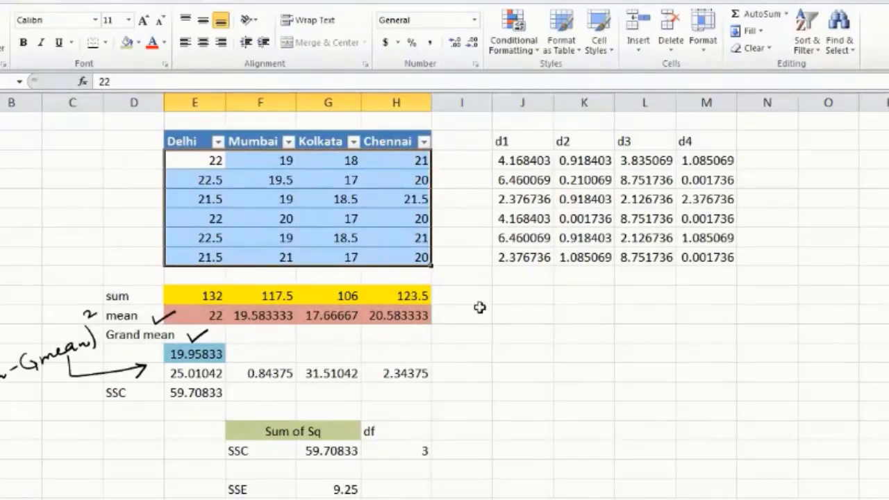
{"action": "left_click", "coordinate": [480, 332]}
{"action": "left_click", "coordinate": [411, 485]}
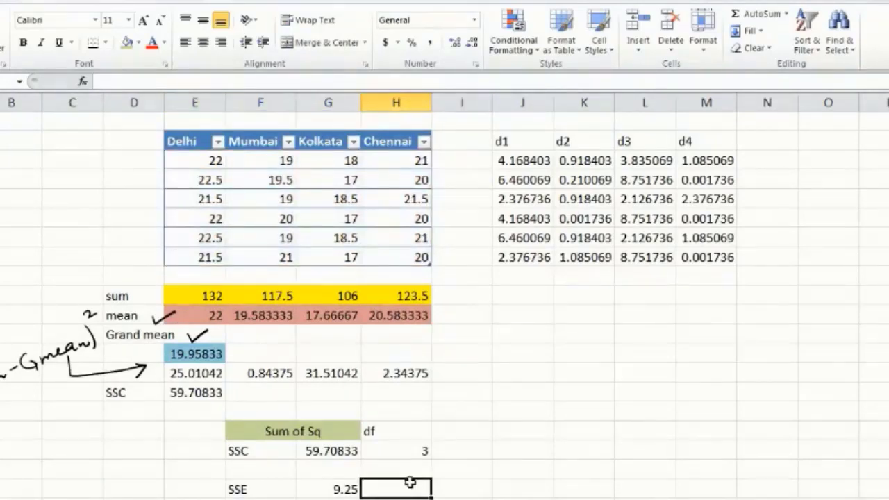
{"action": "type", "text": "24"}
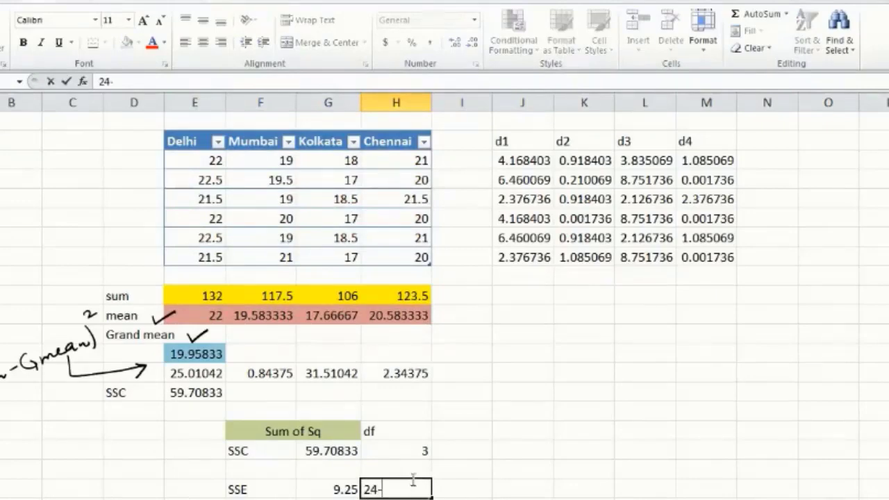
{"action": "type", "text": "-4"}
{"action": "key", "text": "Return"}
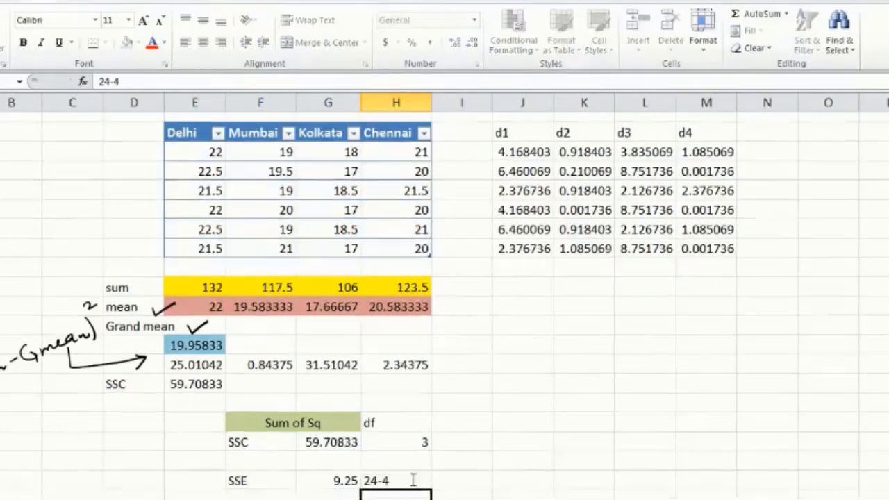
Step: Turn the SSE degrees of freedom entry in H43 into the formula =24-4
{"action": "left_click", "coordinate": [404, 471]}
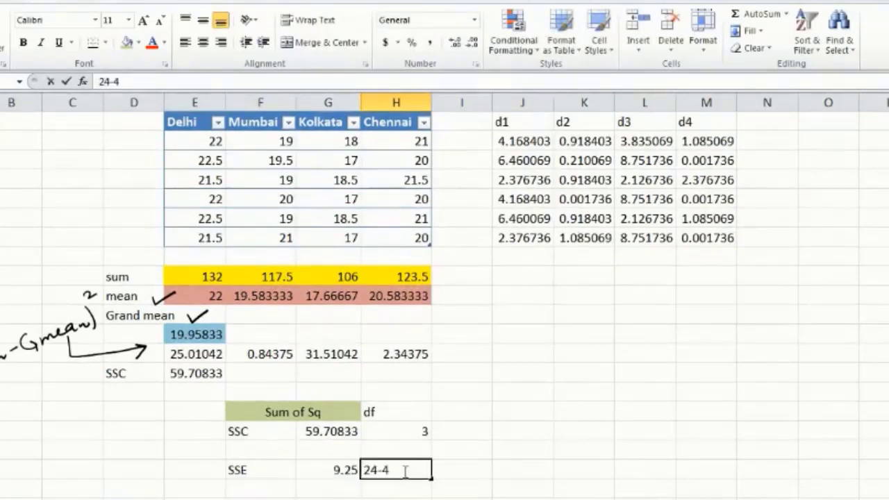
{"action": "double_click", "coordinate": [366, 471]}
{"action": "type", "text": "="}
{"action": "key", "text": "Return"}
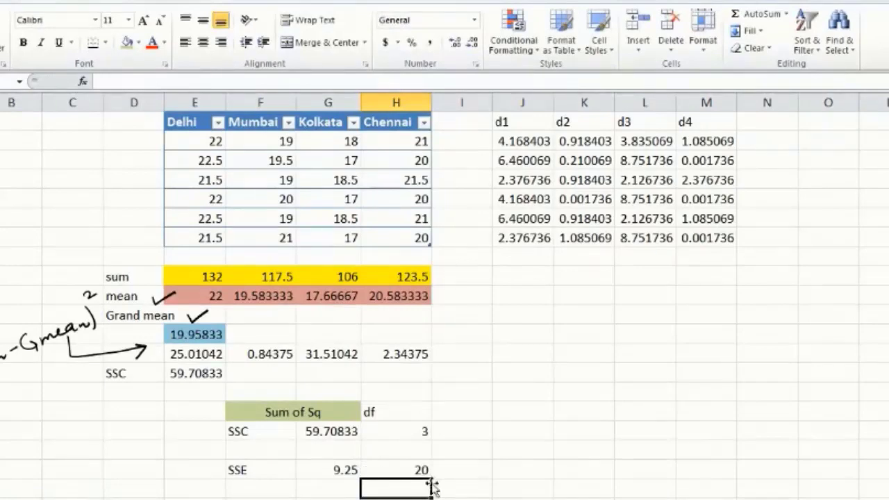
Step: Enter 23 as the SST degrees of freedom in H45
{"action": "scroll", "coordinate": [425, 479], "scroll_direction": "down", "scroll_amount": 1}
{"action": "left_click", "coordinate": [416, 453]}
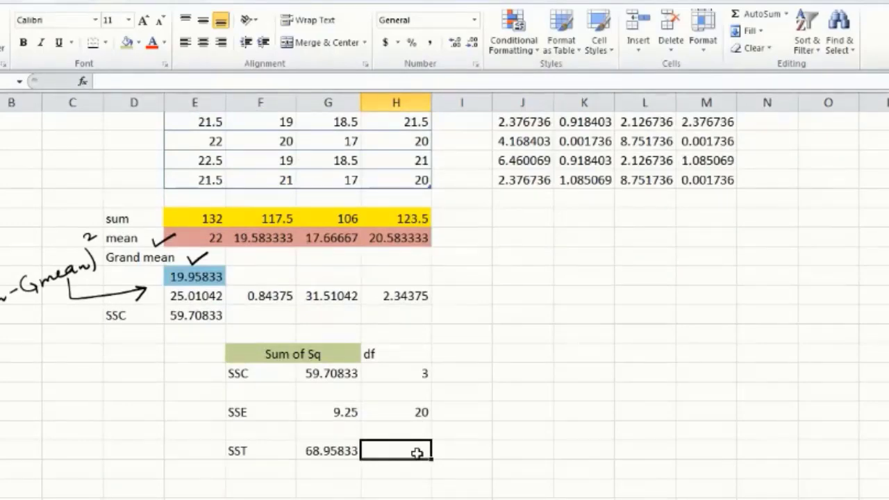
{"action": "key", "text": "Return"}
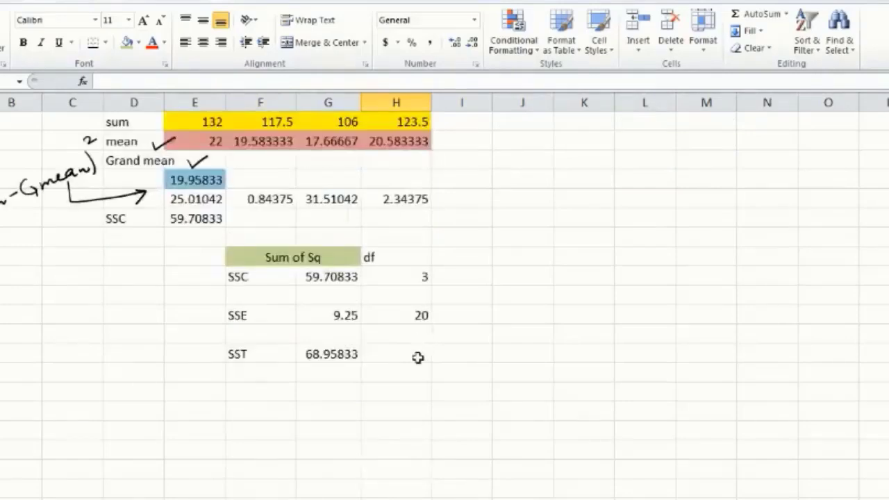
{"action": "left_click", "coordinate": [418, 354]}
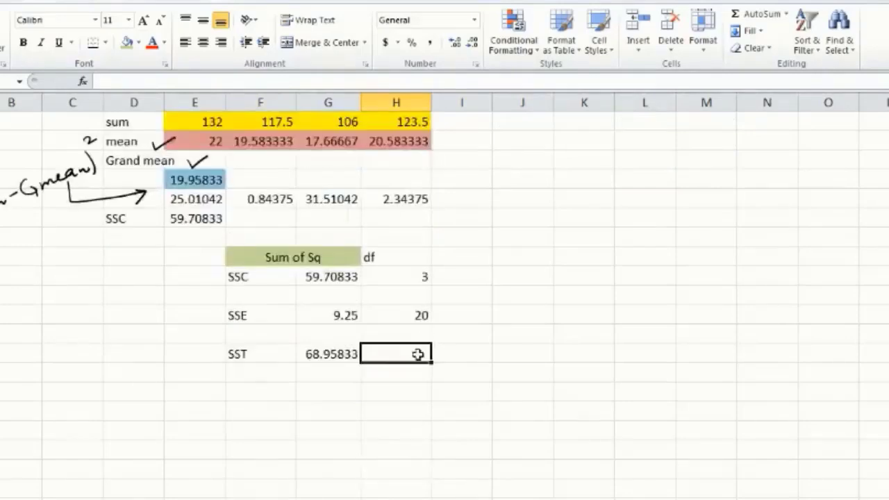
{"action": "type", "text": "23"}
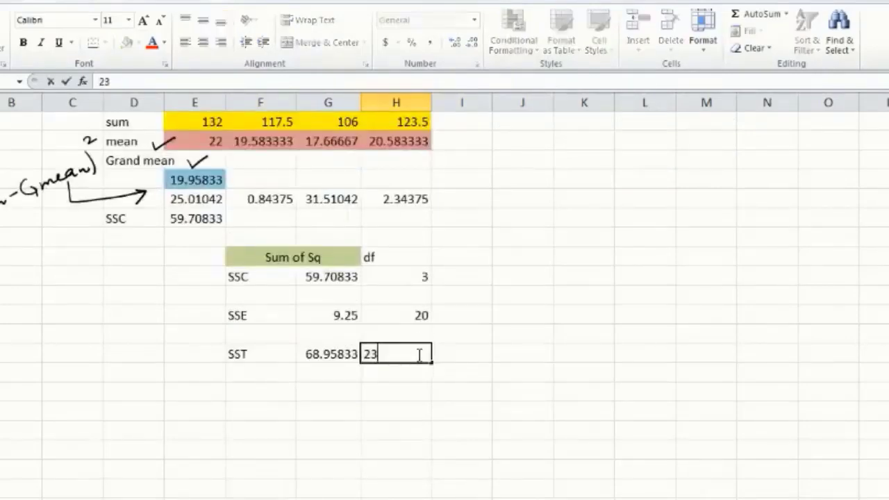
{"action": "key", "text": "Return"}
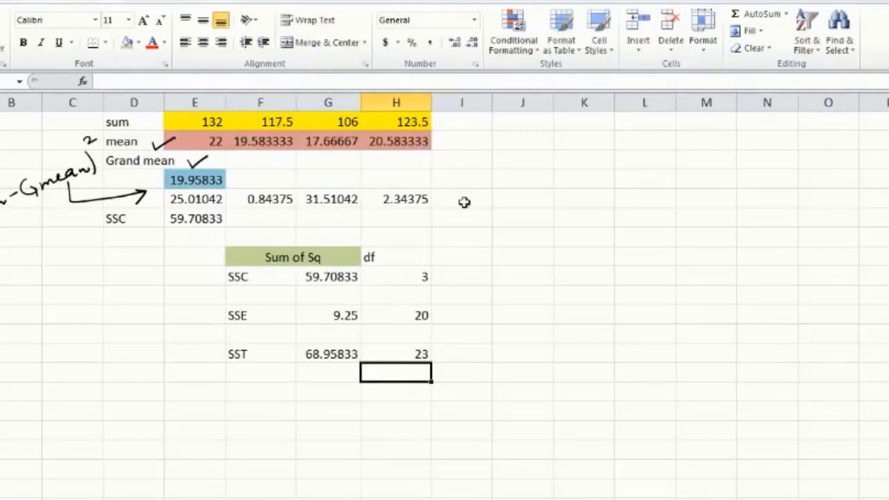
{"action": "left_click", "coordinate": [417, 353]}
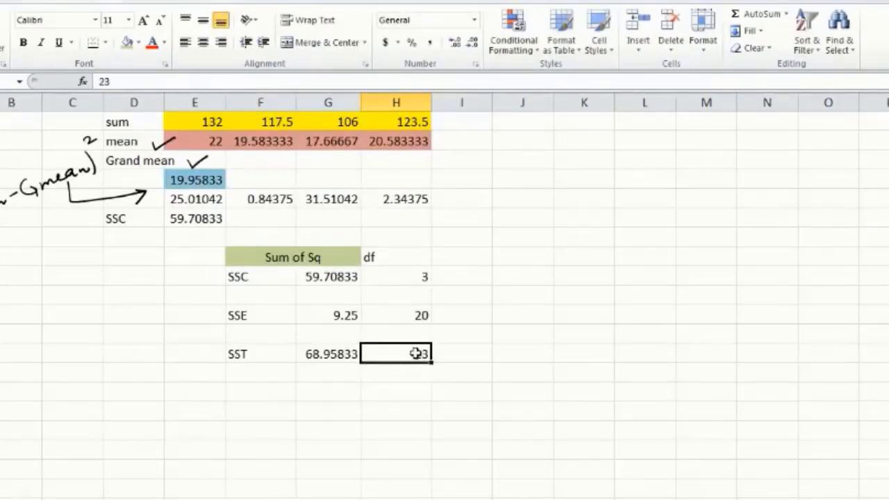
Step: Fill the df header cell H40 with a light red theme color
{"action": "left_click", "coordinate": [401, 258]}
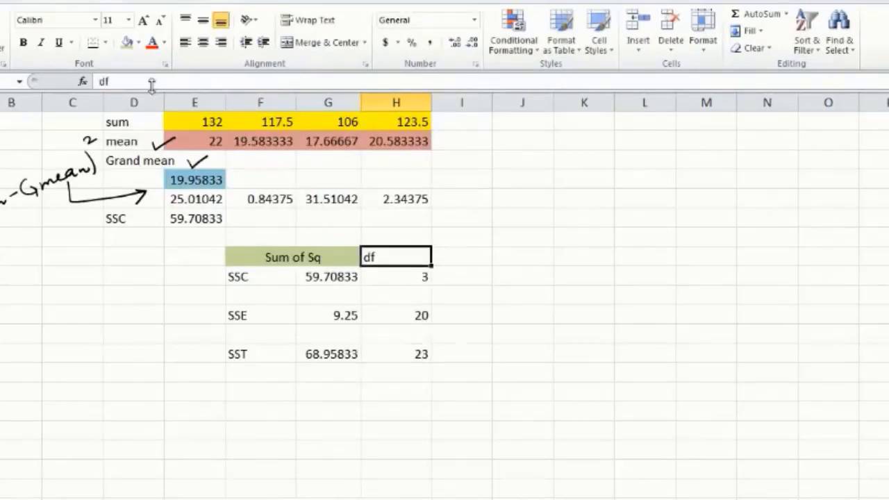
{"action": "left_click", "coordinate": [138, 42]}
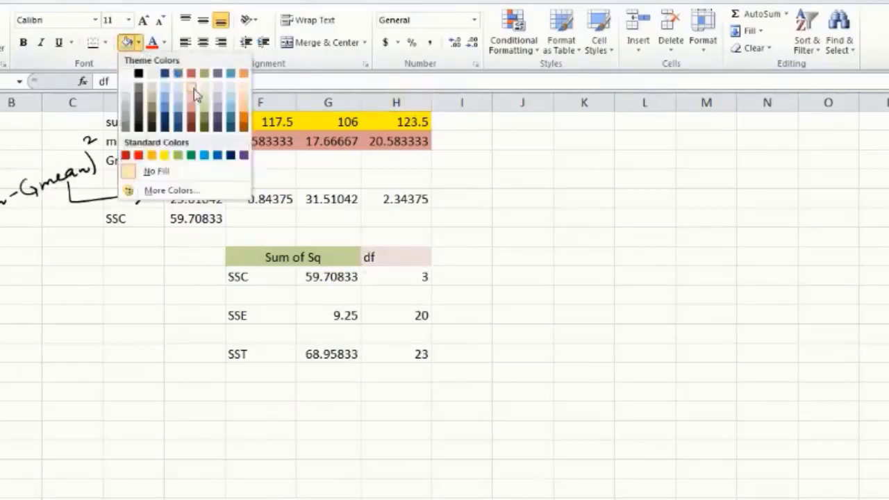
{"action": "left_click", "coordinate": [195, 89]}
{"action": "left_click", "coordinate": [512, 257]}
Step: Add a Mean Squares header in I40 beside df, and merge and center it across I40:J40
{"action": "left_click", "coordinate": [455, 259]}
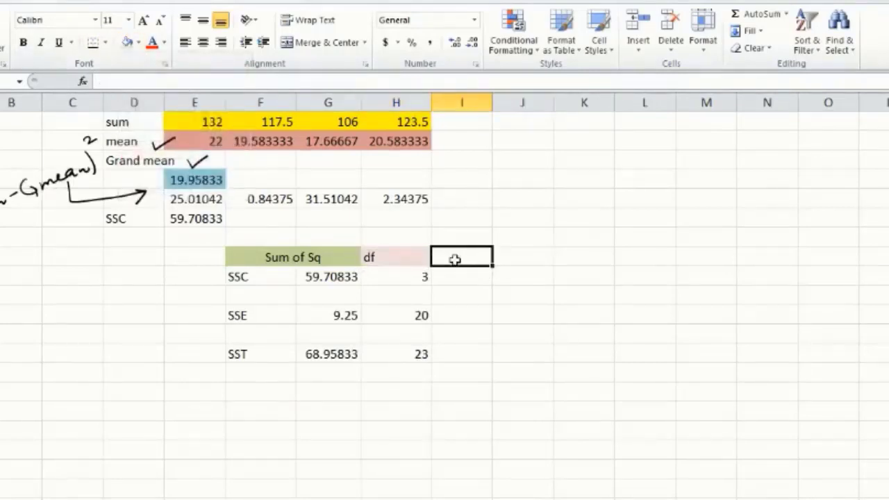
{"action": "type", "text": "Mea"}
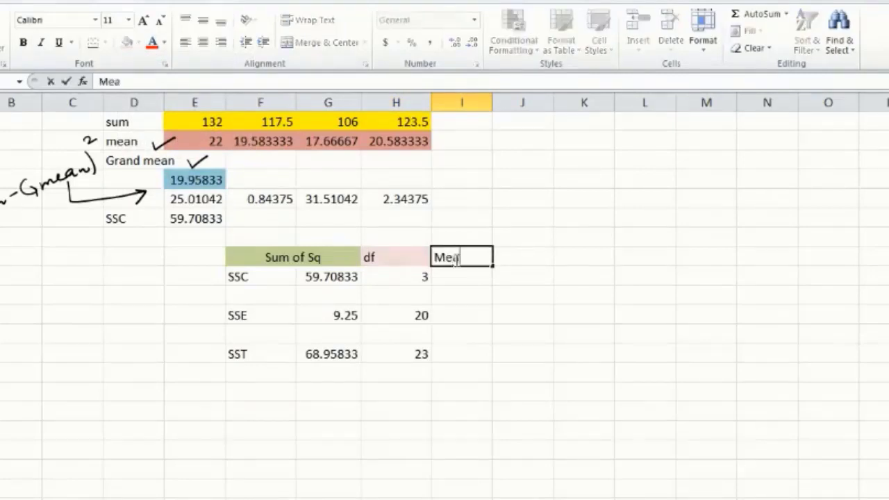
{"action": "type", "text": "n Squares"}
{"action": "left_click", "coordinate": [591, 306]}
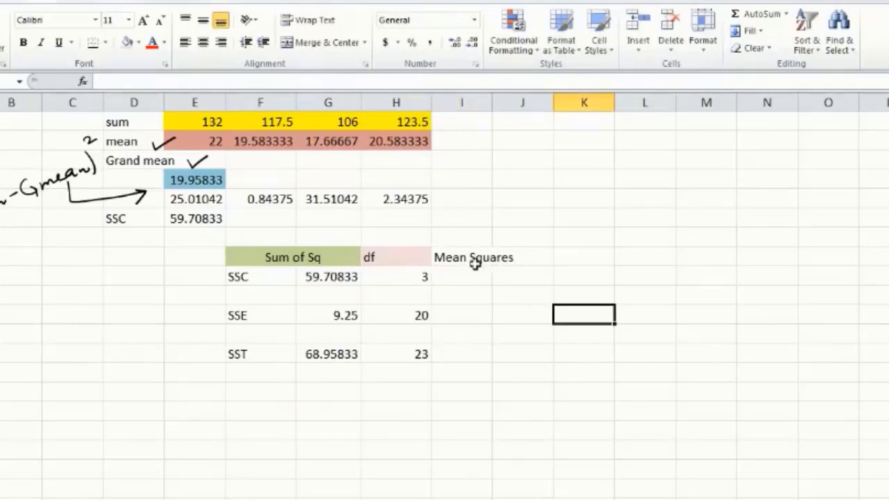
{"action": "left_click_drag", "start_coordinate": [476, 257], "coordinate": [502, 258]}
{"action": "right_click", "coordinate": [501, 258]}
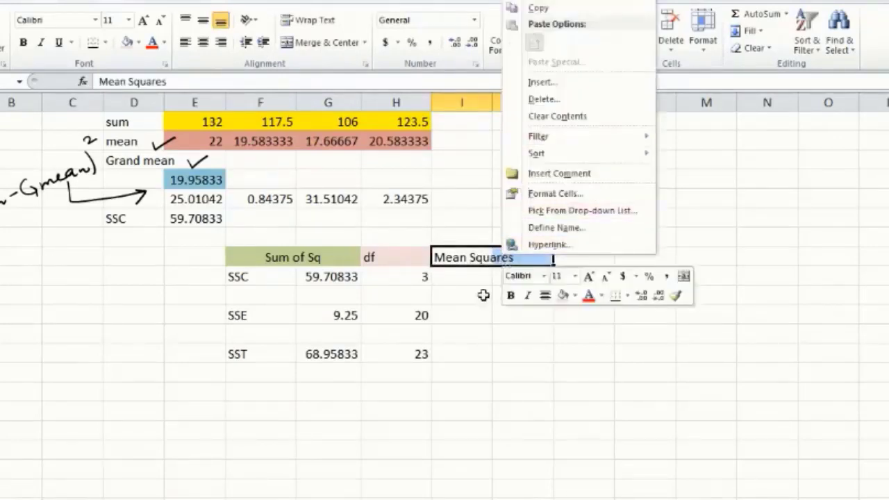
{"action": "key", "text": "Escape"}
{"action": "left_click", "coordinate": [326, 44]}
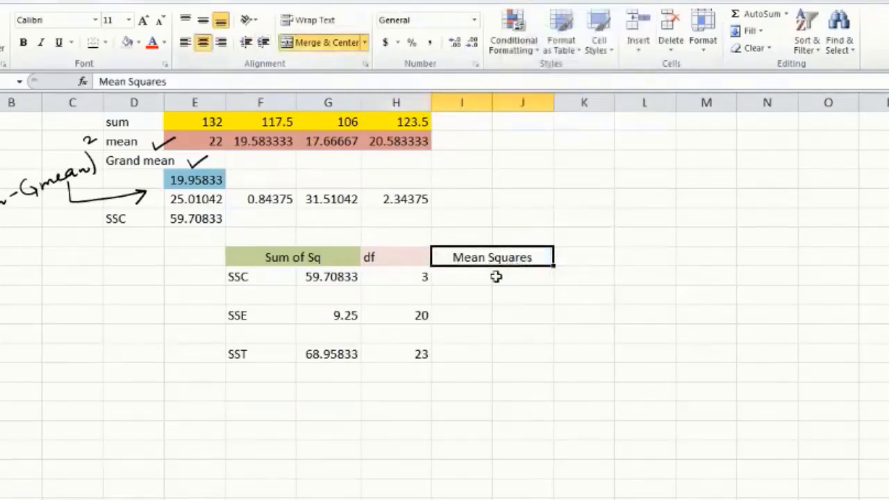
Step: Enter the labels MSC in I42 and MSE in I44 under Mean Squares
{"action": "left_click", "coordinate": [477, 280]}
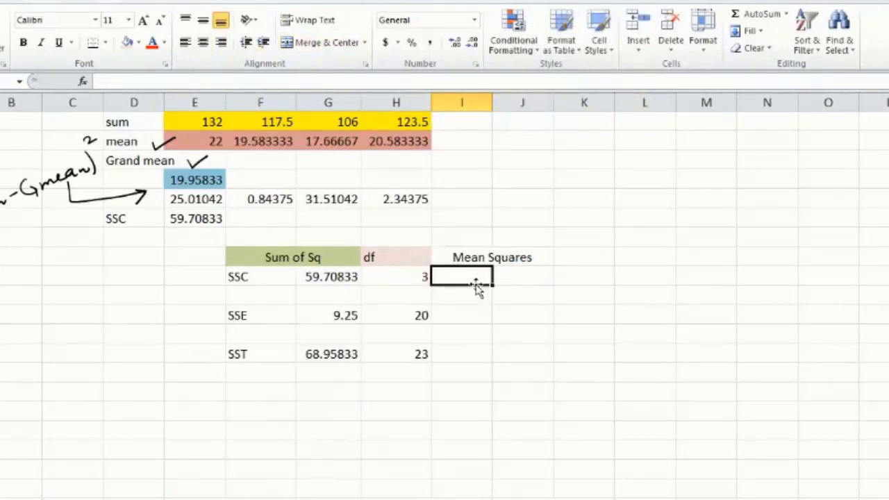
{"action": "left_click", "coordinate": [478, 297]}
{"action": "type", "text": "MSC"}
{"action": "left_click", "coordinate": [462, 327]}
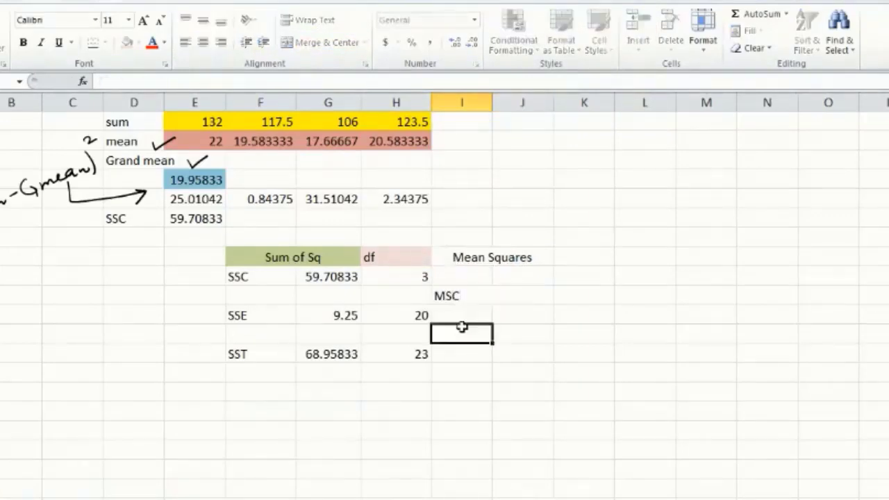
{"action": "type", "text": "MSE"}
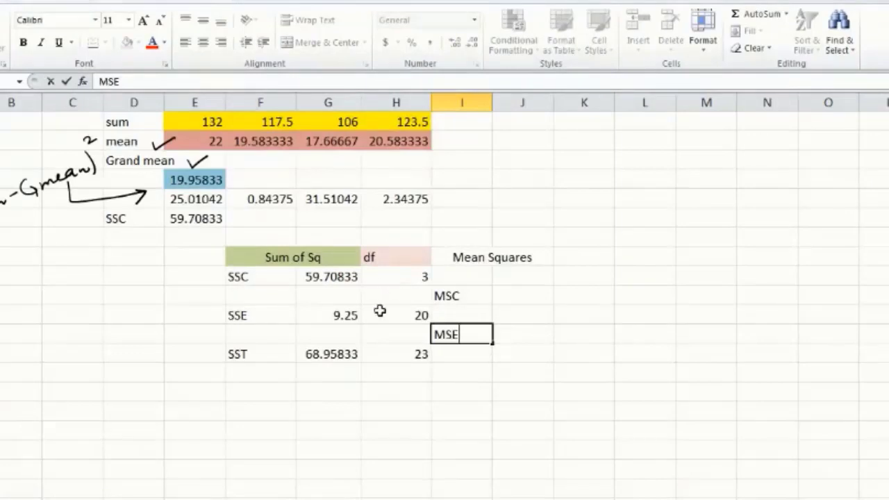
Step: Calculate MSC in J42 with the formula =G41/H41, dividing SSC by its degrees of freedom
{"action": "left_click", "coordinate": [517, 299]}
{"action": "type", "text": "="}
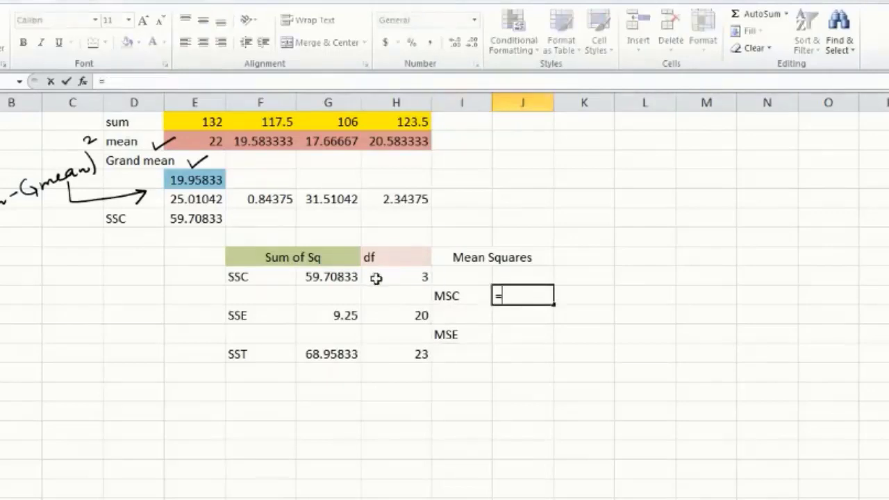
{"action": "left_click", "coordinate": [332, 277]}
{"action": "type", "text": "/"}
{"action": "left_click", "coordinate": [395, 278]}
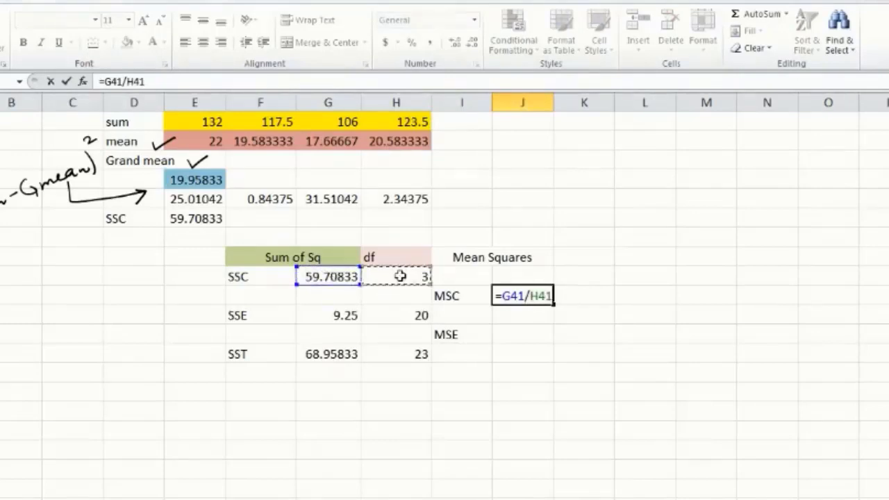
{"action": "key", "text": "Return"}
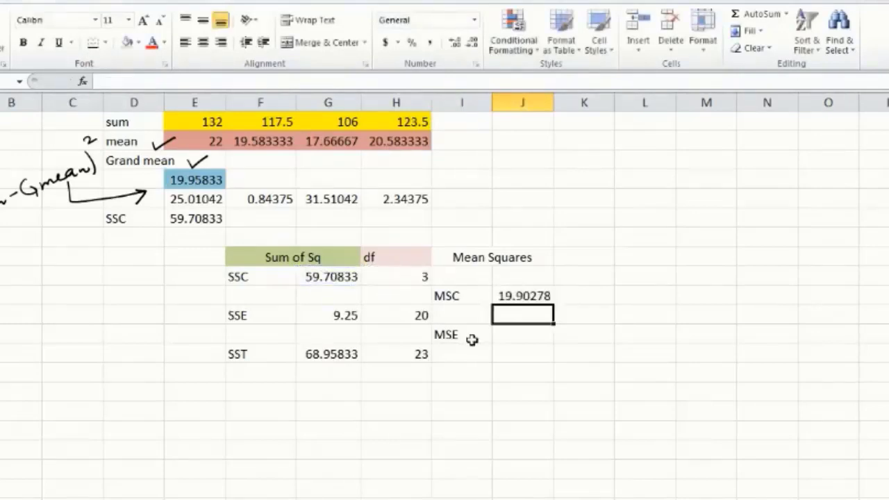
Step: Calculate MSE in J44 with the formula =G43/H43, dividing SSE by its degrees of freedom
{"action": "left_click", "coordinate": [509, 334]}
{"action": "type", "text": "="}
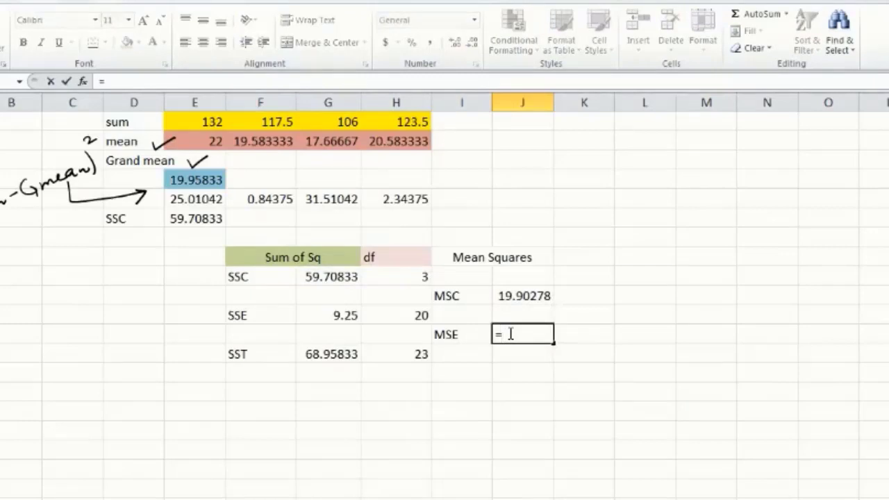
{"action": "left_click", "coordinate": [340, 316]}
{"action": "type", "text": "/"}
{"action": "left_click", "coordinate": [388, 309]}
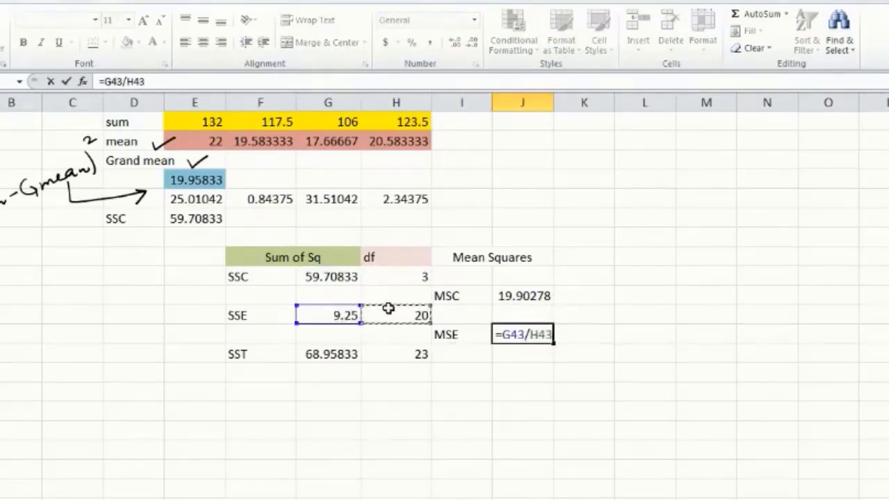
{"action": "key", "text": "Return"}
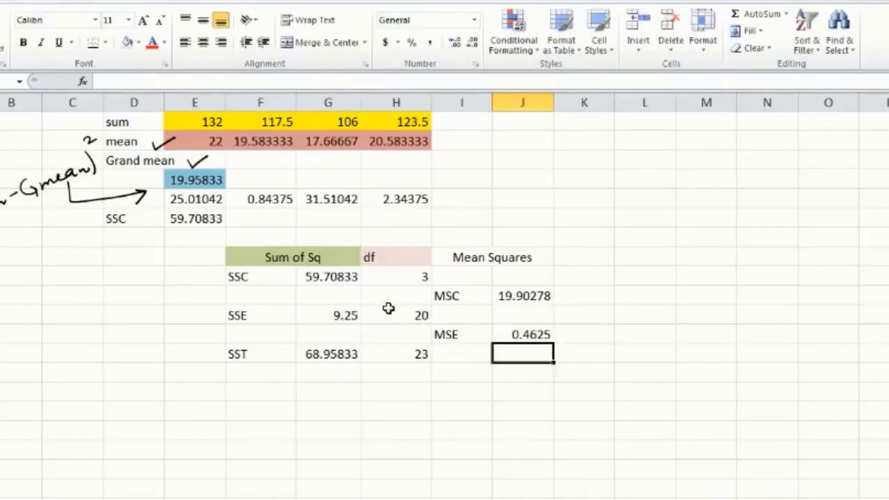
Step: Add an F Statistic header in K40, and merge and center it across K40:L40
{"action": "left_click", "coordinate": [589, 257]}
{"action": "type", "text": "F"}
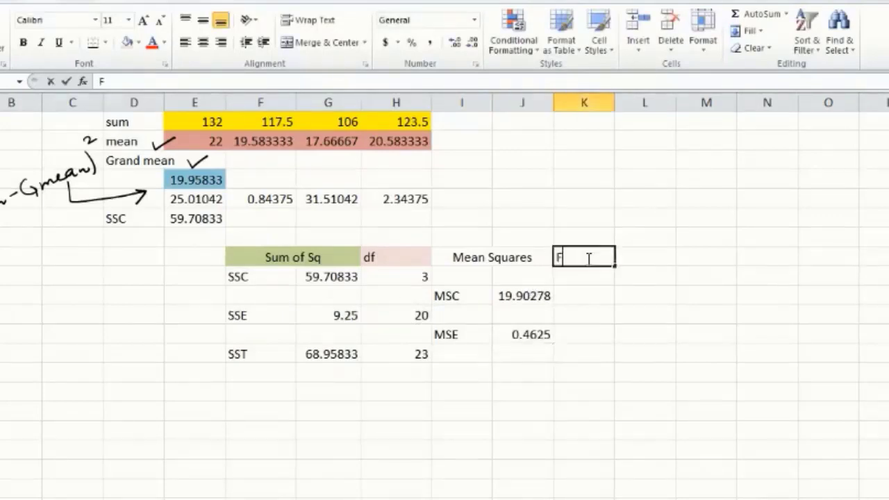
{"action": "type", "text": " Statistic"}
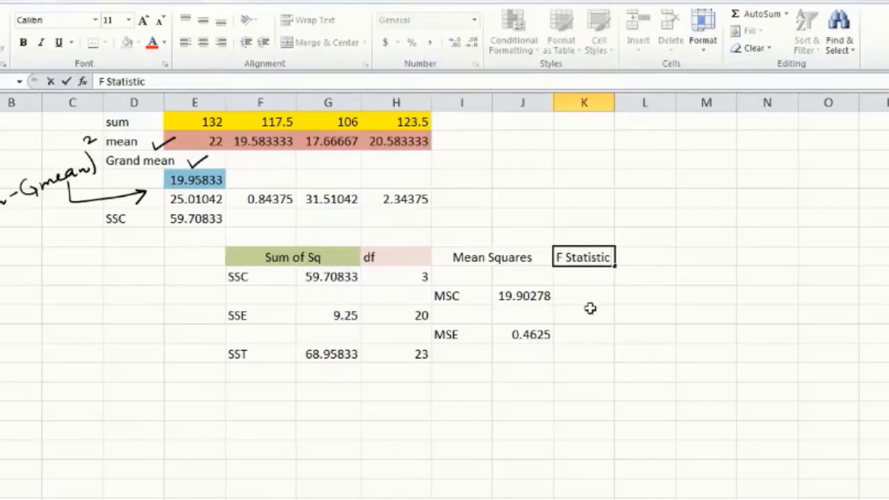
{"action": "left_click", "coordinate": [663, 278]}
{"action": "left_click_drag", "start_coordinate": [588, 256], "coordinate": [649, 257]}
{"action": "left_click", "coordinate": [322, 43]}
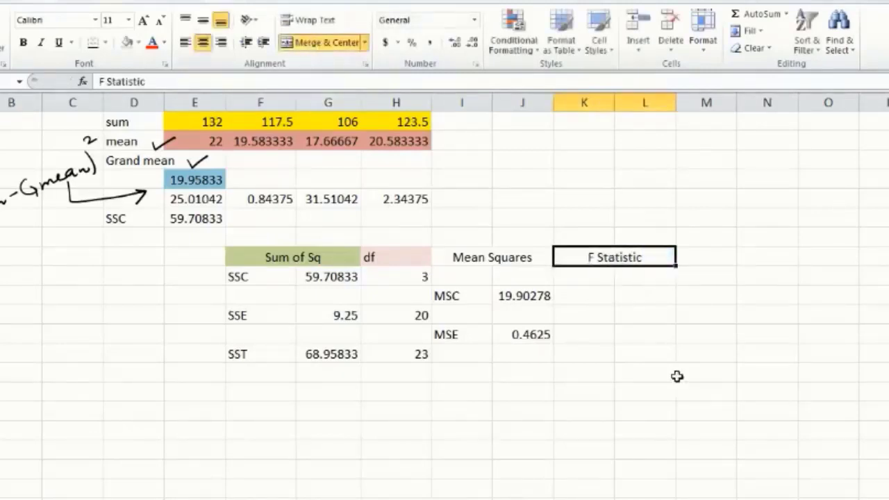
Step: Fill the Mean Squares header with light orange and the F Statistic header with dark olive green
{"action": "left_click", "coordinate": [471, 259]}
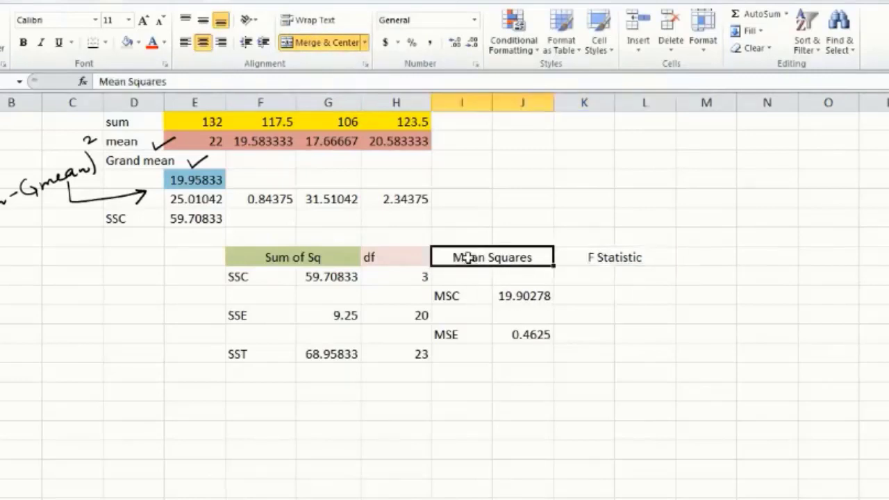
{"action": "left_click", "coordinate": [138, 42]}
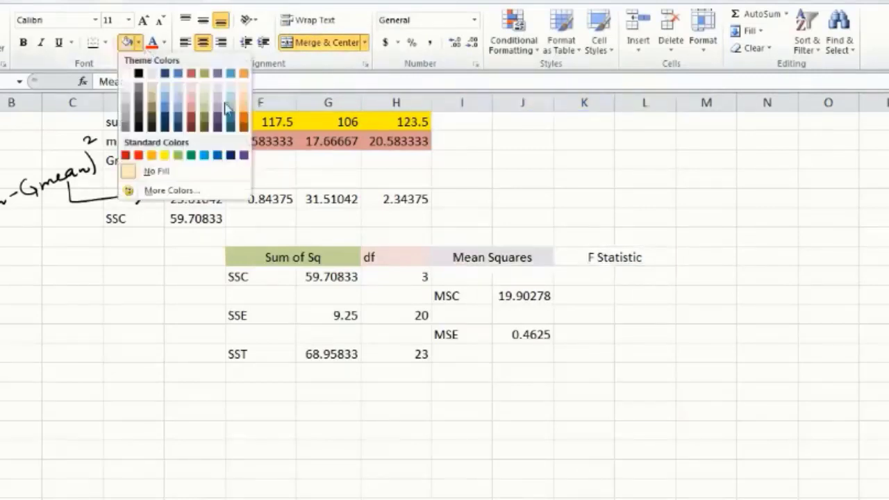
{"action": "left_click", "coordinate": [243, 111]}
{"action": "left_click", "coordinate": [579, 253]}
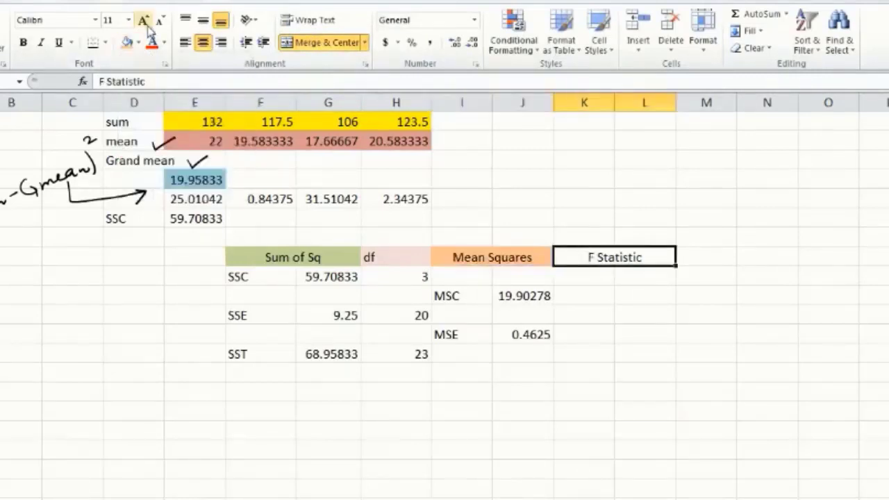
{"action": "left_click", "coordinate": [138, 43]}
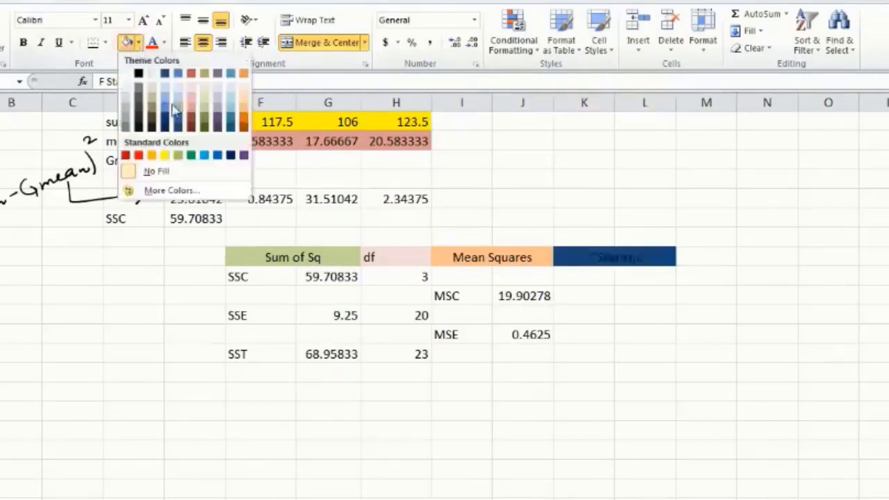
{"action": "left_click", "coordinate": [206, 116]}
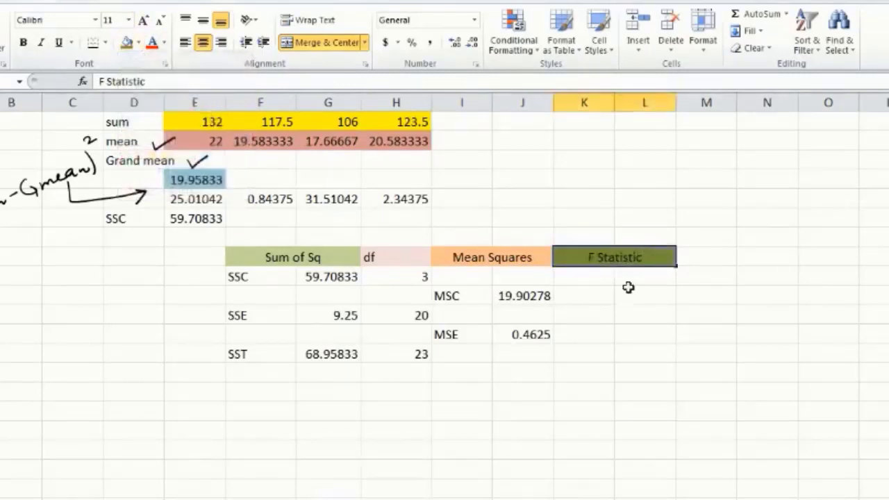
Step: Label K43 as MSC/MSE and calculate the F statistic in L43 with the formula =J42/J44
{"action": "left_click", "coordinate": [604, 315]}
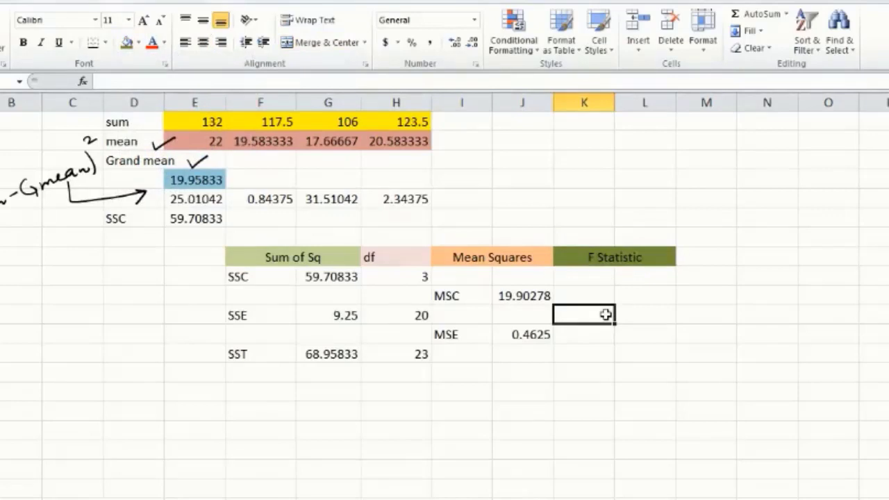
{"action": "type", "text": "MSC/MSE"}
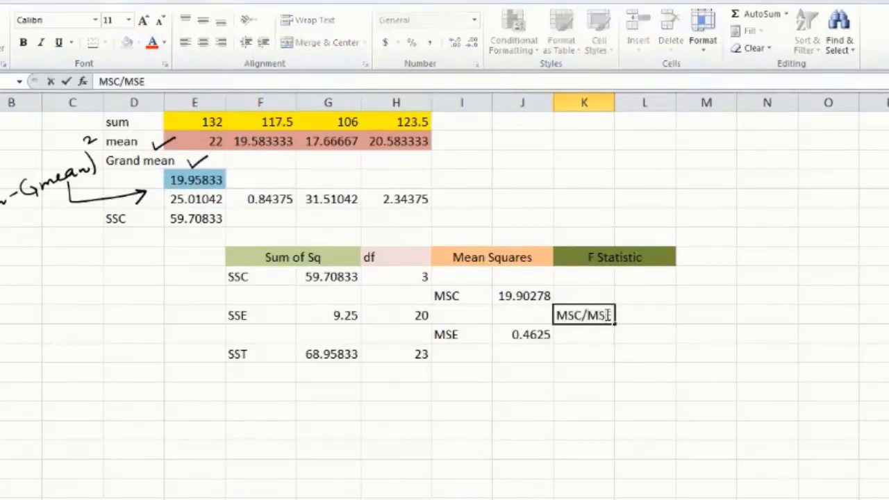
{"action": "left_click", "coordinate": [665, 321]}
{"action": "type", "text": "="}
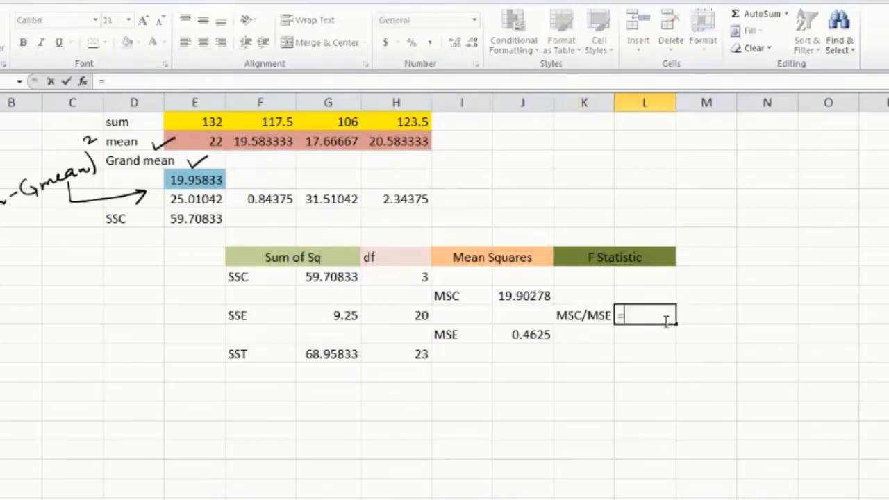
{"action": "left_click", "coordinate": [534, 297]}
{"action": "type", "text": "/"}
{"action": "left_click", "coordinate": [531, 335]}
{"action": "key", "text": "Return"}
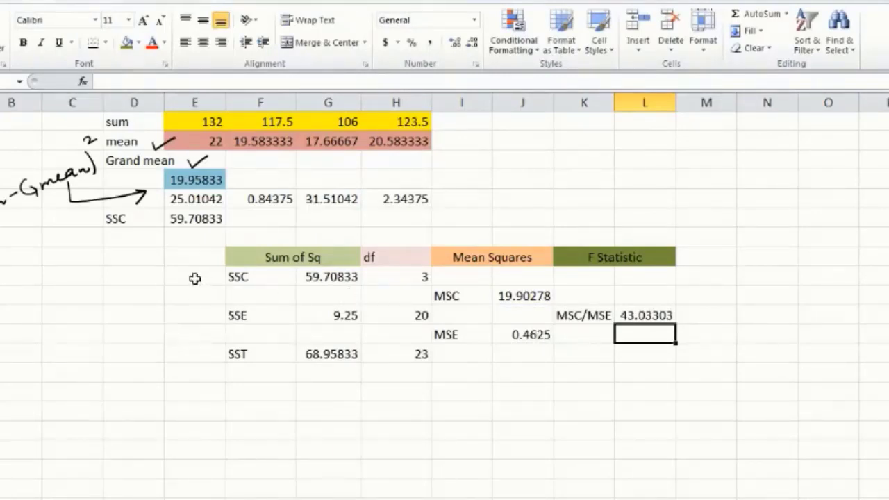
Step: Add a Source of Variation header in E40, beside the Sum of Sq header
{"action": "left_click", "coordinate": [176, 256]}
{"action": "type", "text": "Sour"}
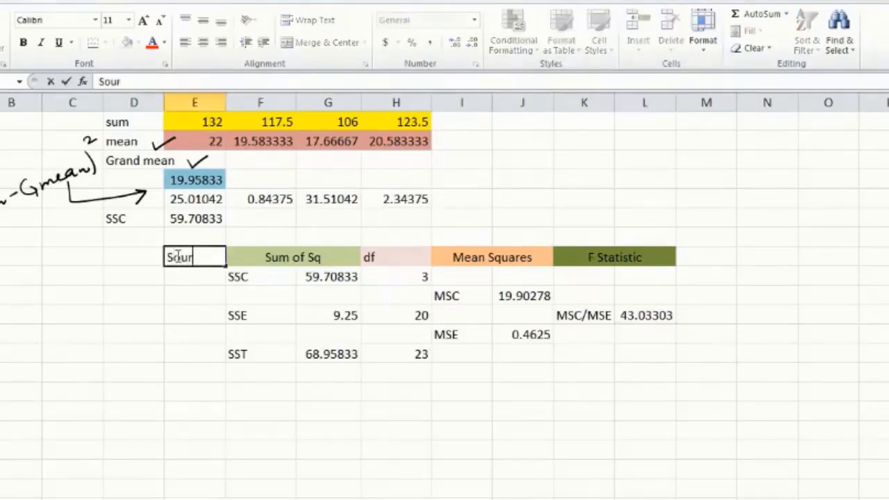
{"action": "type", "text": "ce of"}
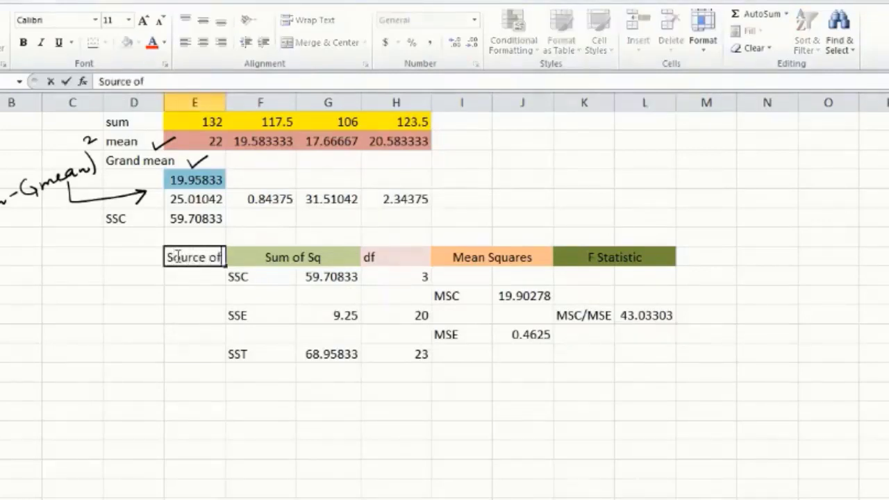
{"action": "type", "text": " Variation"}
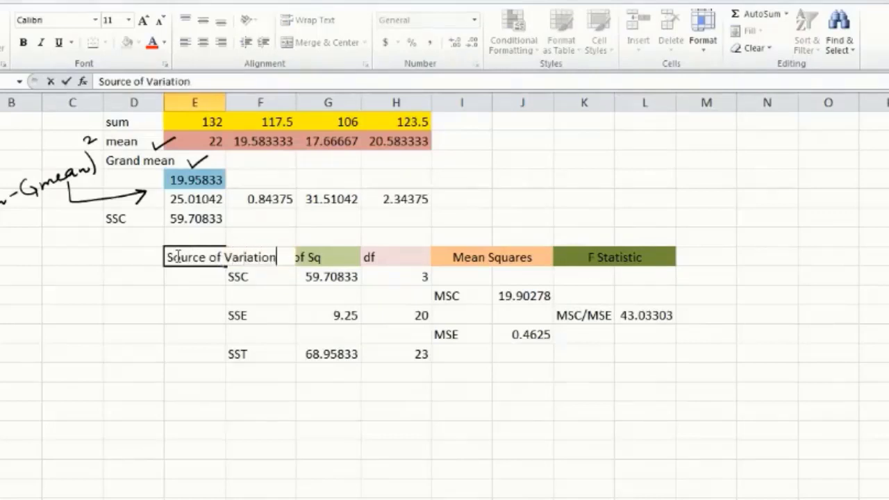
{"action": "key", "text": "Return"}
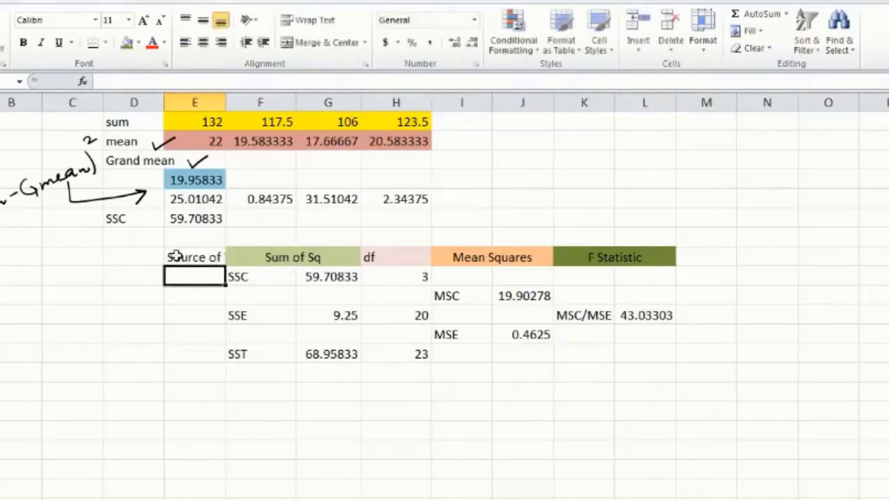
Step: Label the SSC row Between Column in E41 and the SSE row Within Colums in E43
{"action": "type", "text": "Betwee"}
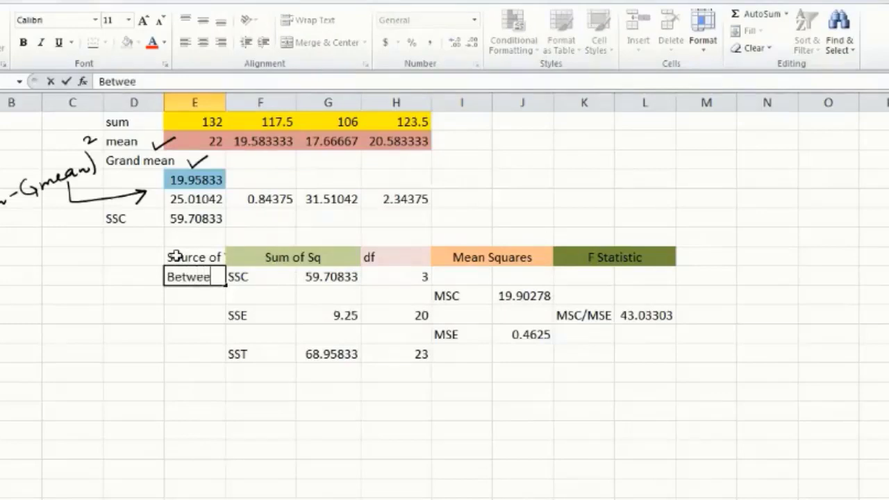
{"action": "type", "text": "n Column"}
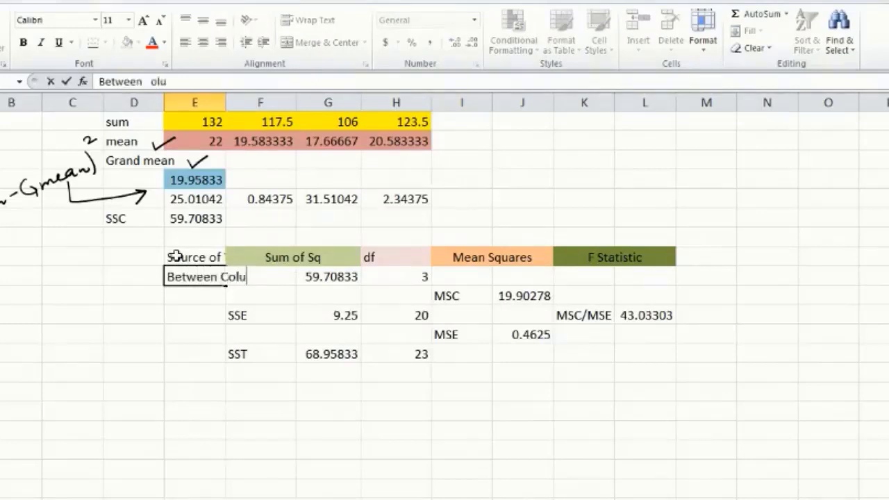
{"action": "left_click", "coordinate": [189, 314]}
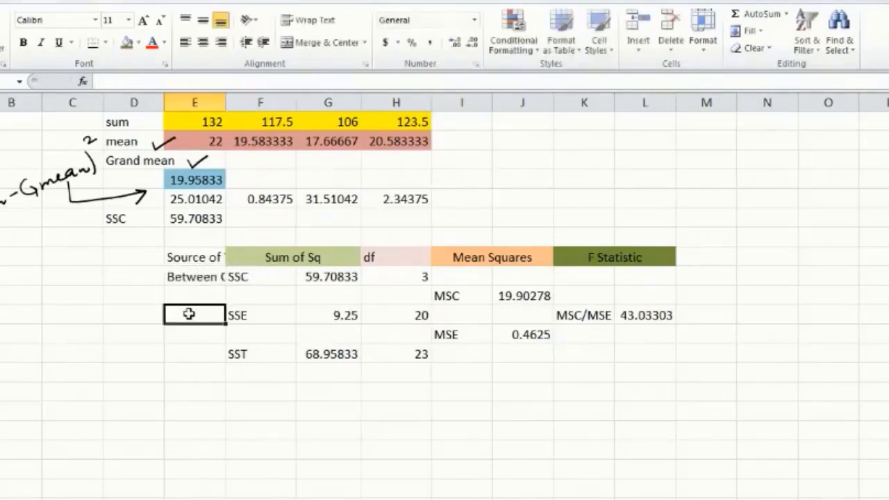
{"action": "type", "text": "Within"}
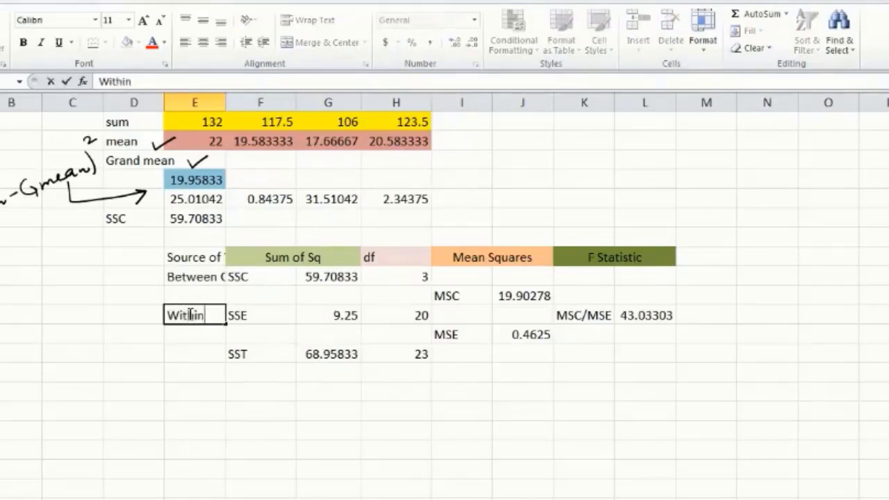
{"action": "type", "text": " Columns"}
{"action": "key", "text": "Return"}
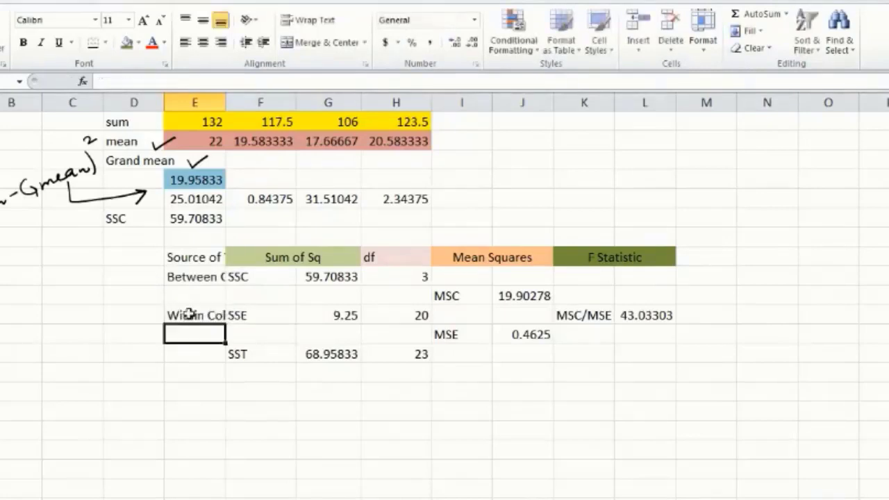
Step: Wrap the text in E40:E43 so the source of variation labels fit within their column
{"action": "left_click", "coordinate": [181, 274]}
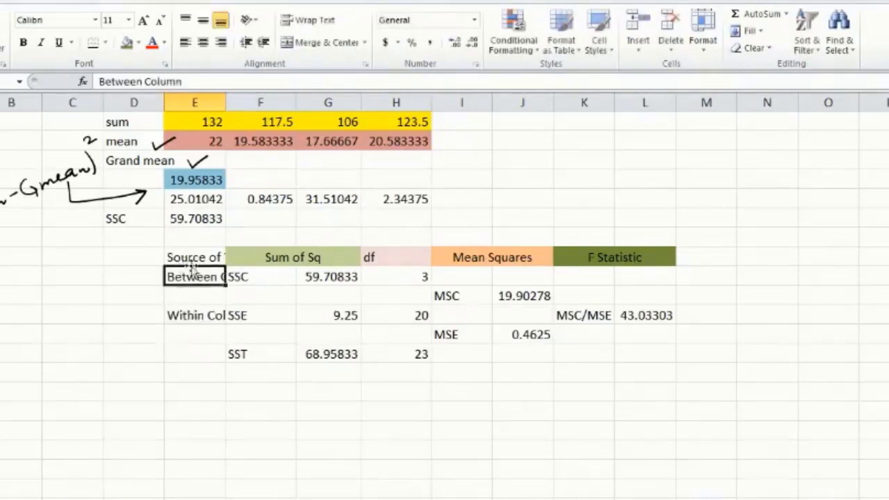
{"action": "left_click_drag", "start_coordinate": [204, 256], "coordinate": [198, 316]}
{"action": "left_click", "coordinate": [308, 20]}
{"action": "left_click", "coordinate": [418, 325]}
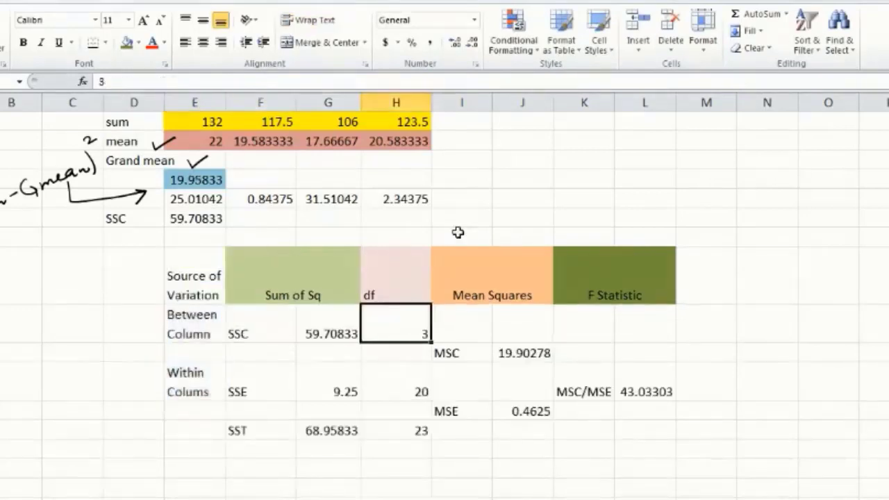
Step: Label the SST row Total in E45
{"action": "scroll", "coordinate": [701, 317], "scroll_direction": "down", "scroll_amount": 1}
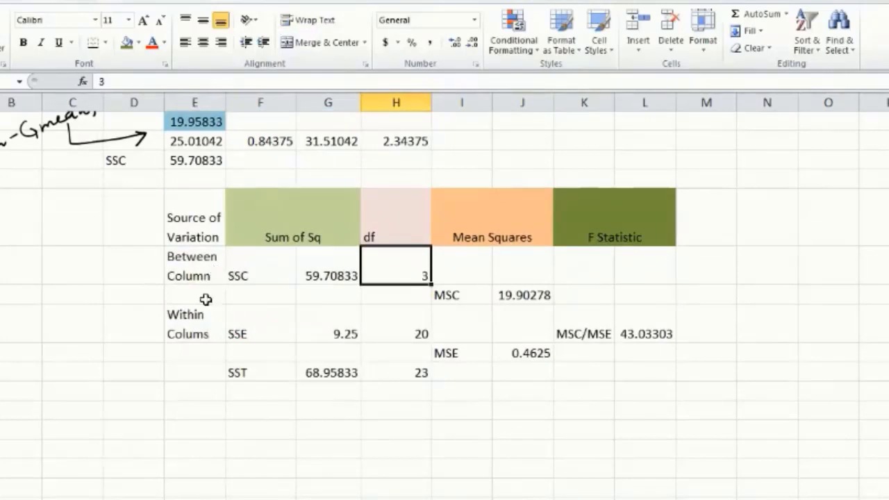
{"action": "left_click", "coordinate": [197, 370]}
{"action": "type", "text": "Total"}
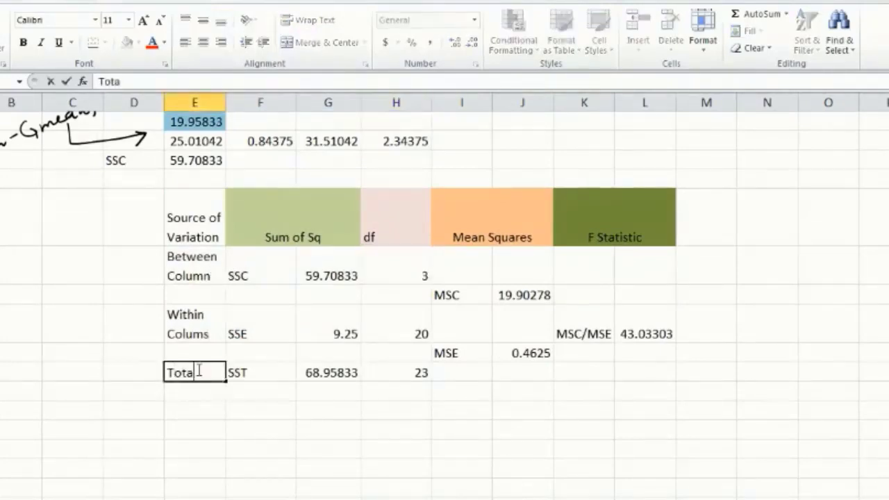
{"action": "key", "text": "Return"}
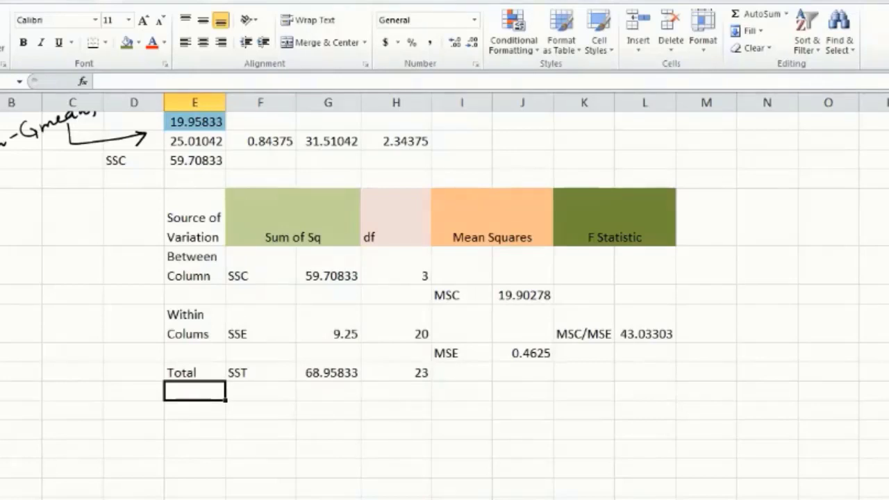
Step: Handwrite "F std value at 5% level of sig for 3,20" in black ink below the table and underline the SSC and SSE degrees of freedom
{"action": "left_click", "coordinate": [237, 3]}
{"action": "left_click", "coordinate": [607, 49]}
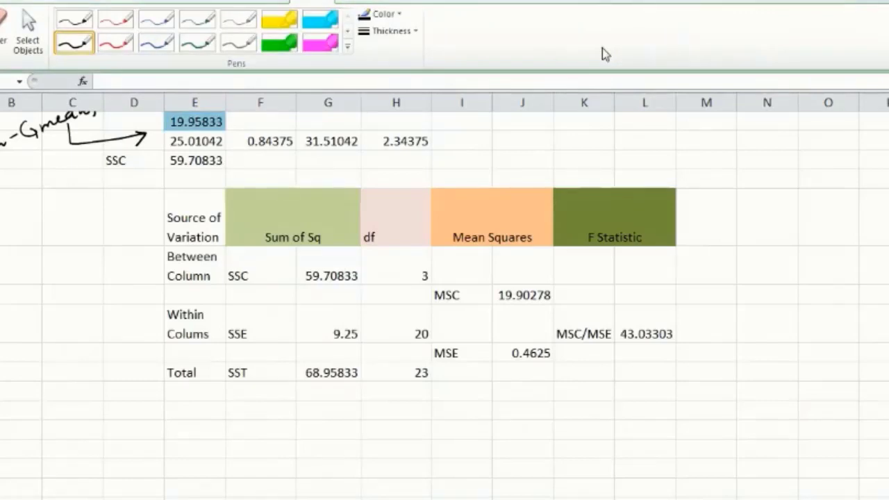
{"action": "mouse_move", "coordinate": [190, 404]}
{"action": "left_mouse_down"}
{"action": "mouse_move", "coordinate": [175, 405]}
{"action": "mouse_move", "coordinate": [178, 421]}
{"action": "mouse_move", "coordinate": [324, 413]}
{"action": "mouse_move", "coordinate": [423, 425]}
{"action": "mouse_move", "coordinate": [514, 405]}
{"action": "mouse_move", "coordinate": [542, 410]}
{"action": "mouse_move", "coordinate": [528, 428]}
{"action": "left_mouse_up"}
{"action": "left_click", "coordinate": [436, 409]}
{"action": "left_click", "coordinate": [526, 413]}
{"action": "mouse_move", "coordinate": [563, 415]}
{"action": "left_mouse_down"}
{"action": "mouse_move", "coordinate": [575, 412]}
{"action": "mouse_move", "coordinate": [605, 427]}
{"action": "mouse_move", "coordinate": [684, 414]}
{"action": "mouse_move", "coordinate": [709, 432]}
{"action": "mouse_move", "coordinate": [754, 414]}
{"action": "left_mouse_up"}
{"action": "left_click_drag", "start_coordinate": [415, 285], "coordinate": [427, 284]}
{"action": "left_click_drag", "start_coordinate": [429, 343], "coordinate": [415, 343]}
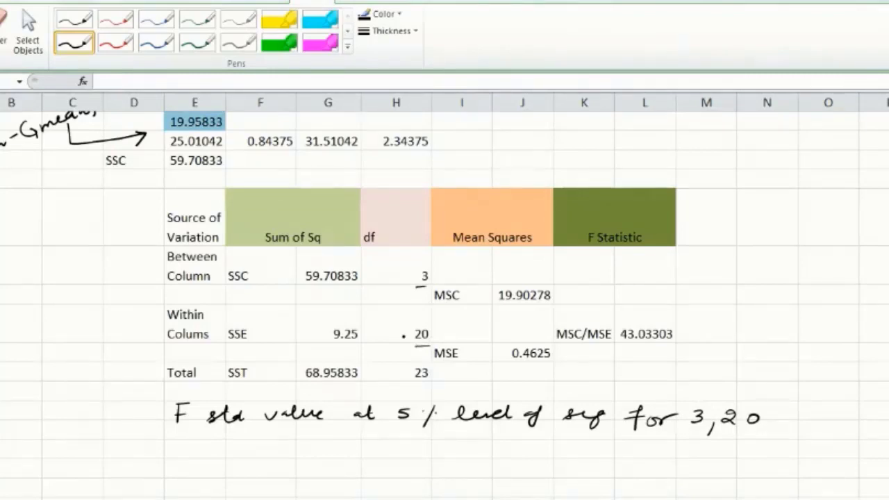
Step: Complete the handwritten F standard value note by inking "= 310" after 3,20
{"action": "left_click_drag", "start_coordinate": [779, 417], "coordinate": [790, 417]}
{"action": "left_click_drag", "start_coordinate": [774, 424], "coordinate": [791, 423]}
{"action": "mouse_move", "coordinate": [805, 408]}
{"action": "left_mouse_down"}
{"action": "mouse_move", "coordinate": [804, 423]}
{"action": "mouse_move", "coordinate": [841, 412]}
{"action": "left_mouse_up"}
{"action": "left_click", "coordinate": [858, 401]}
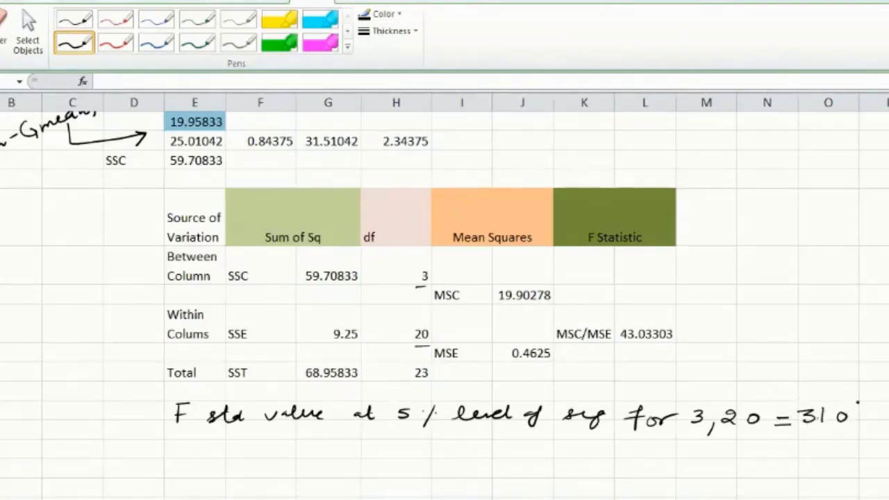